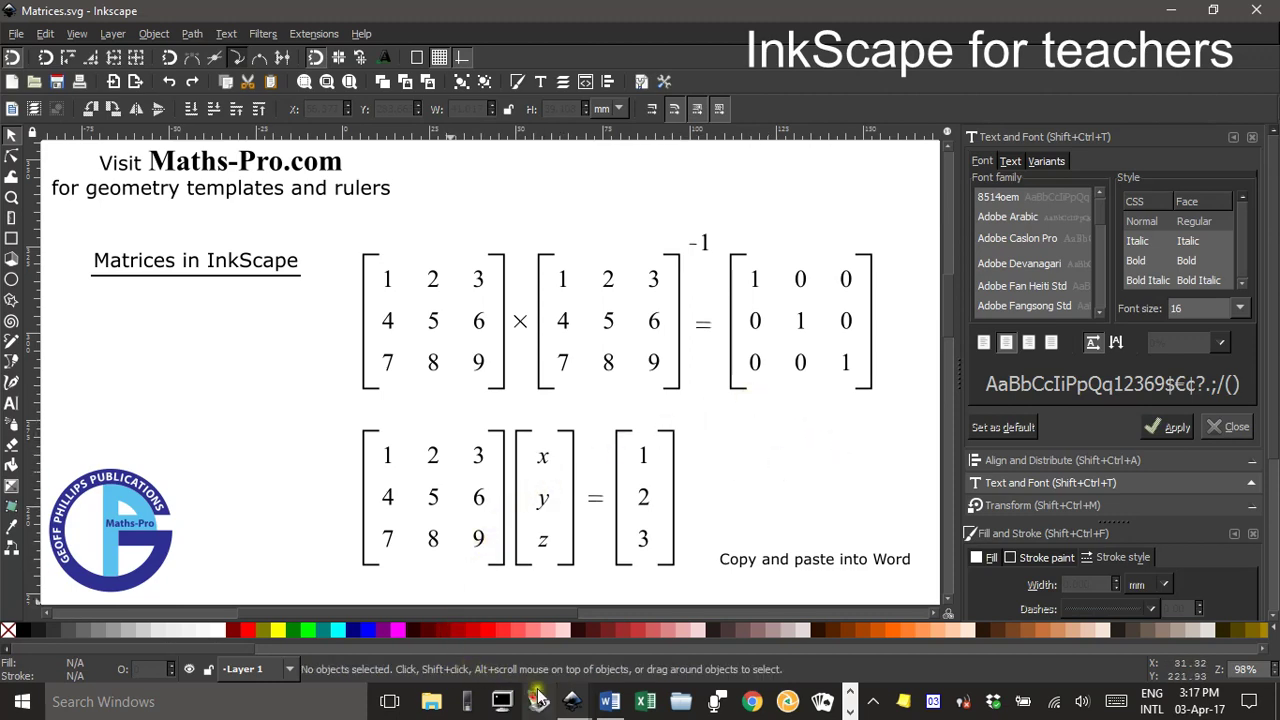
Show previews of the two open Inkscape documents, Matrices.svg and New.svg.
click(576, 702)
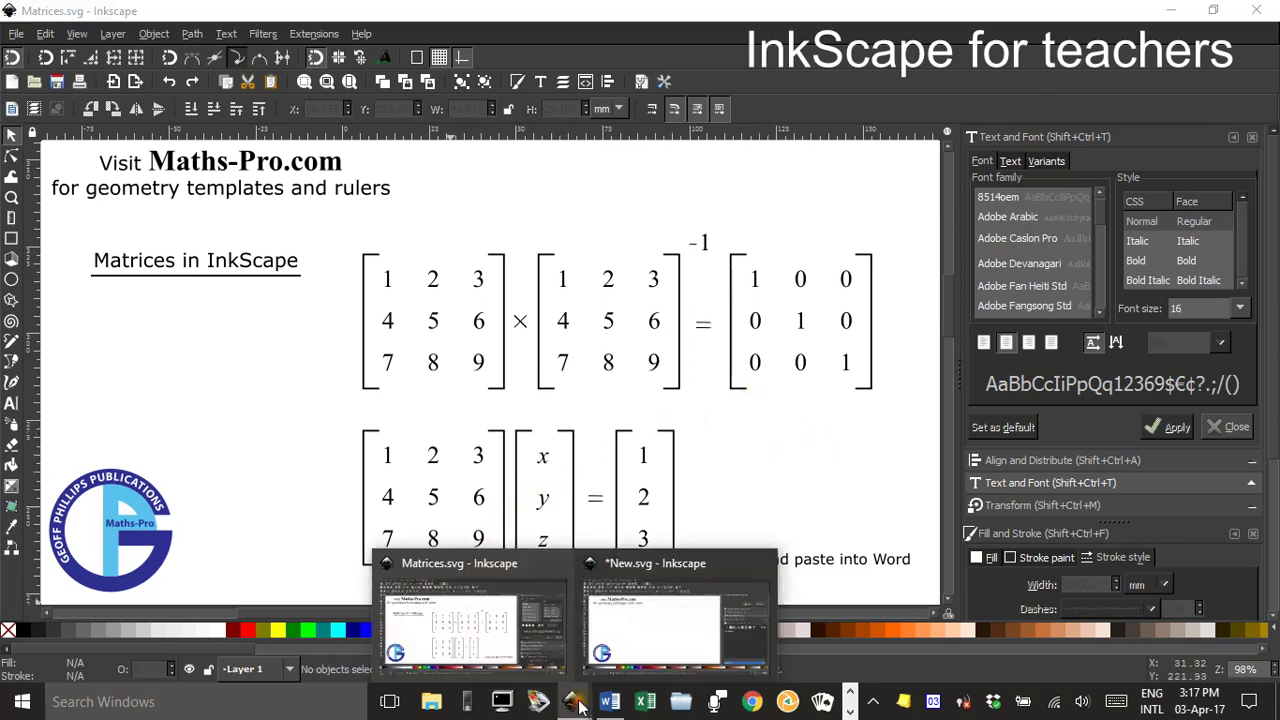
In New.svg, draw a four-node left square-bracket path below the Maths-Pro heading with the Bezier tool.
click(649, 631)
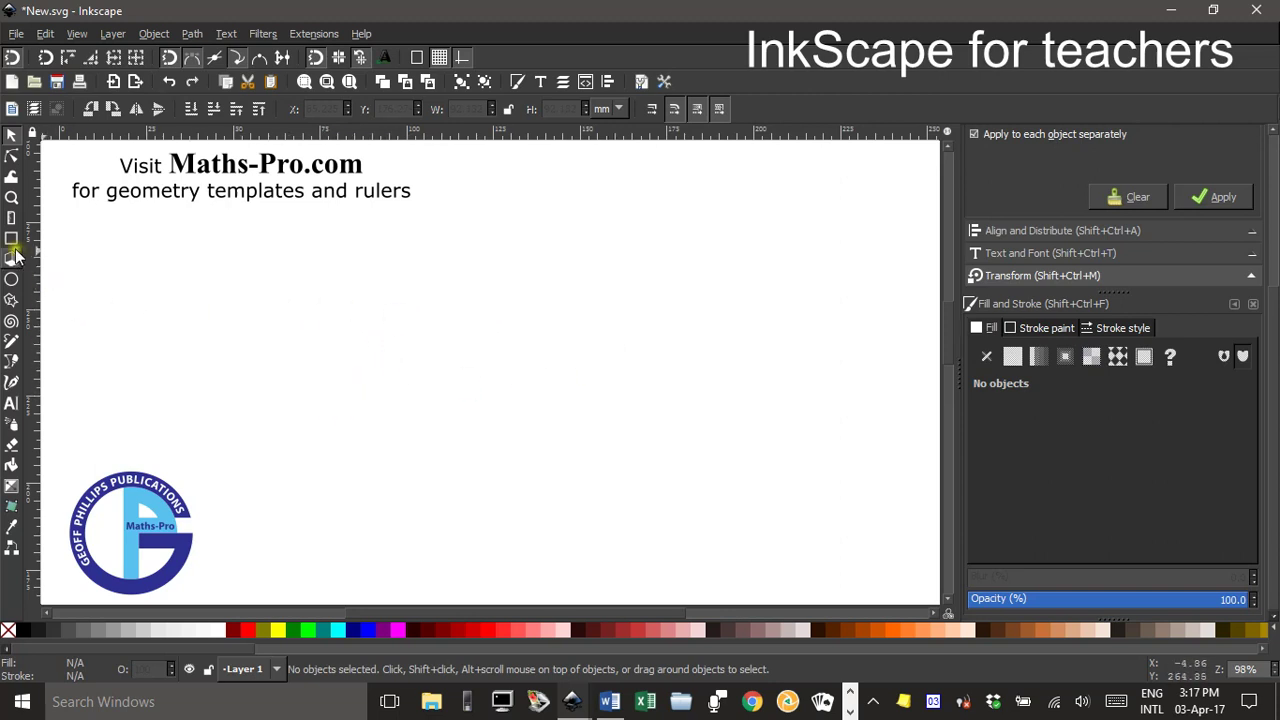
click(11, 361)
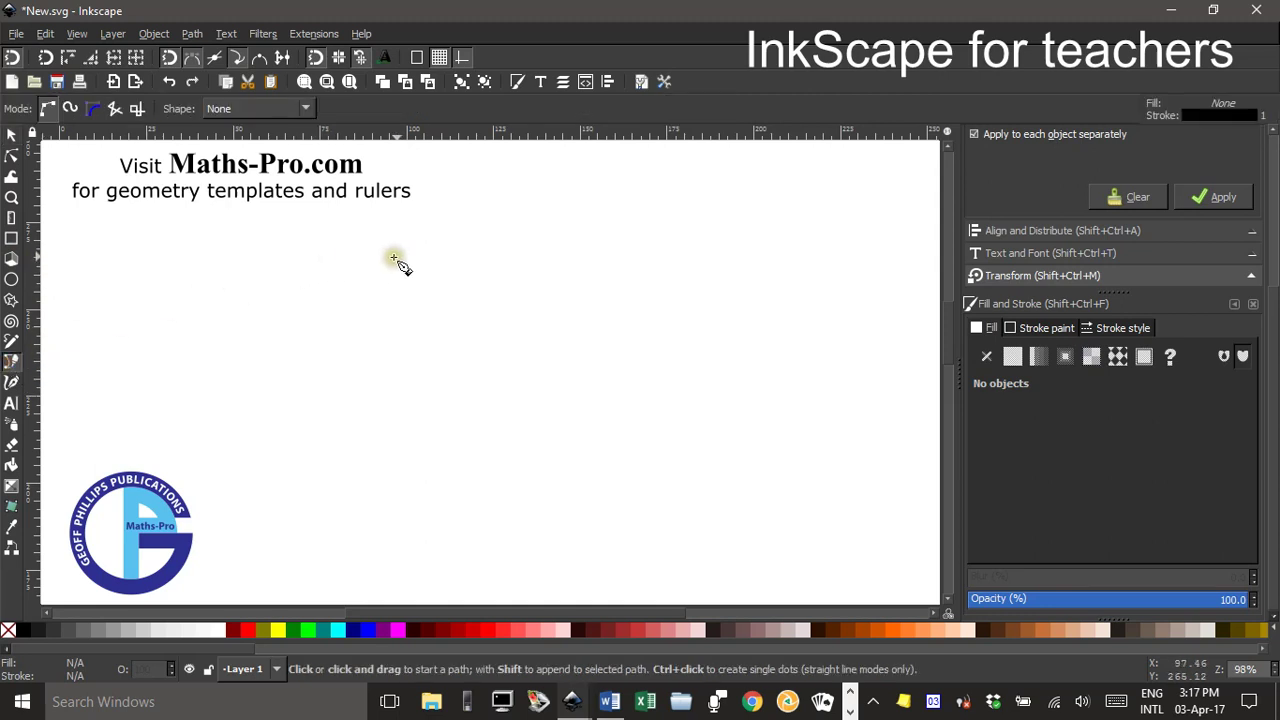
click(320, 235)
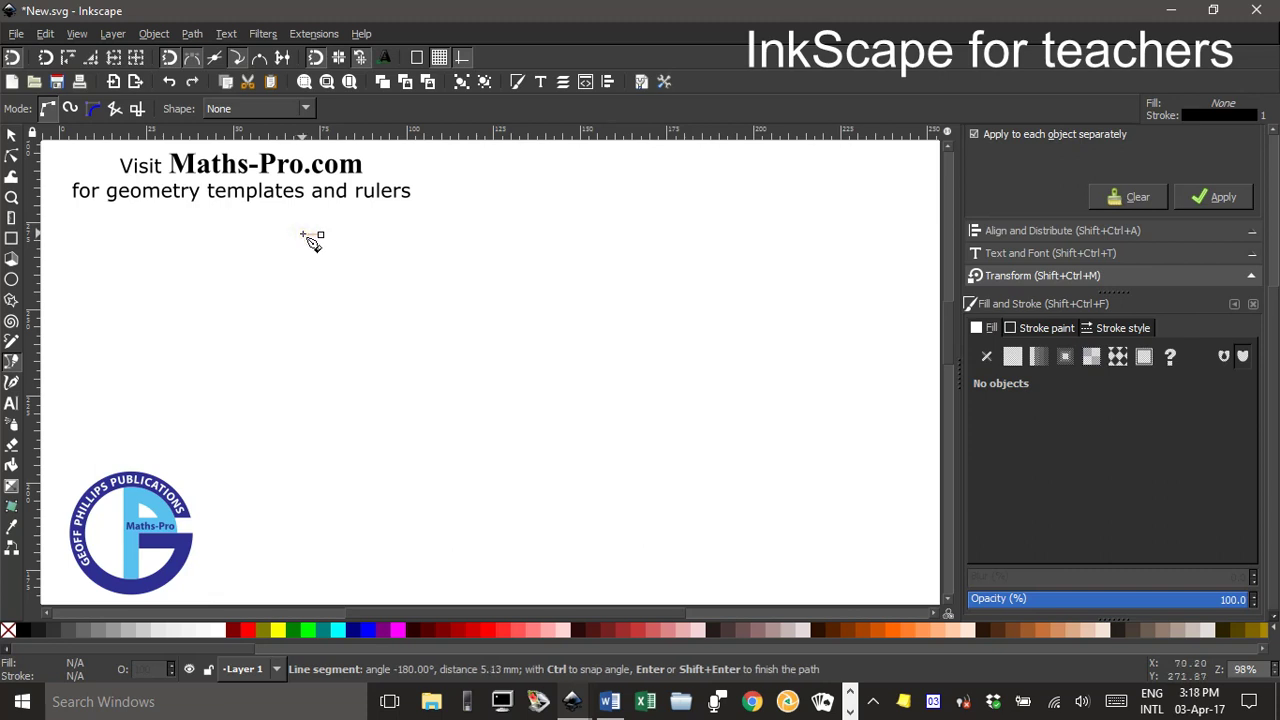
click(304, 236)
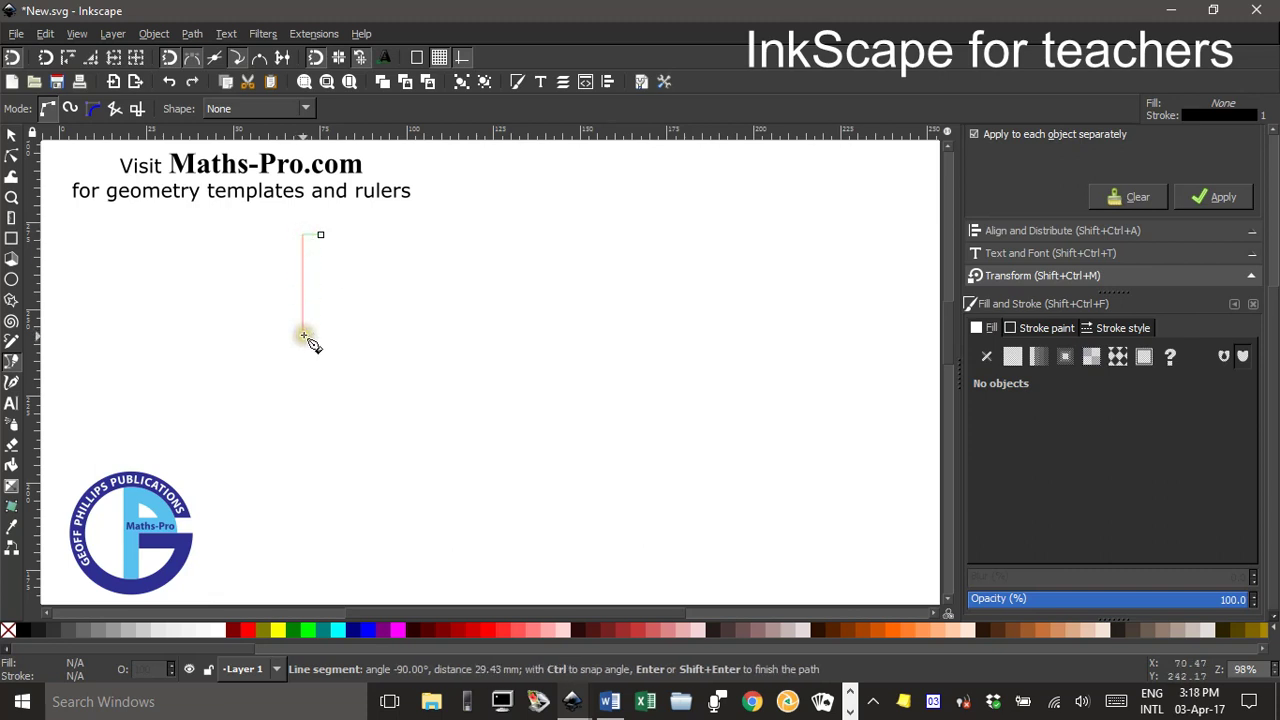
click(308, 366)
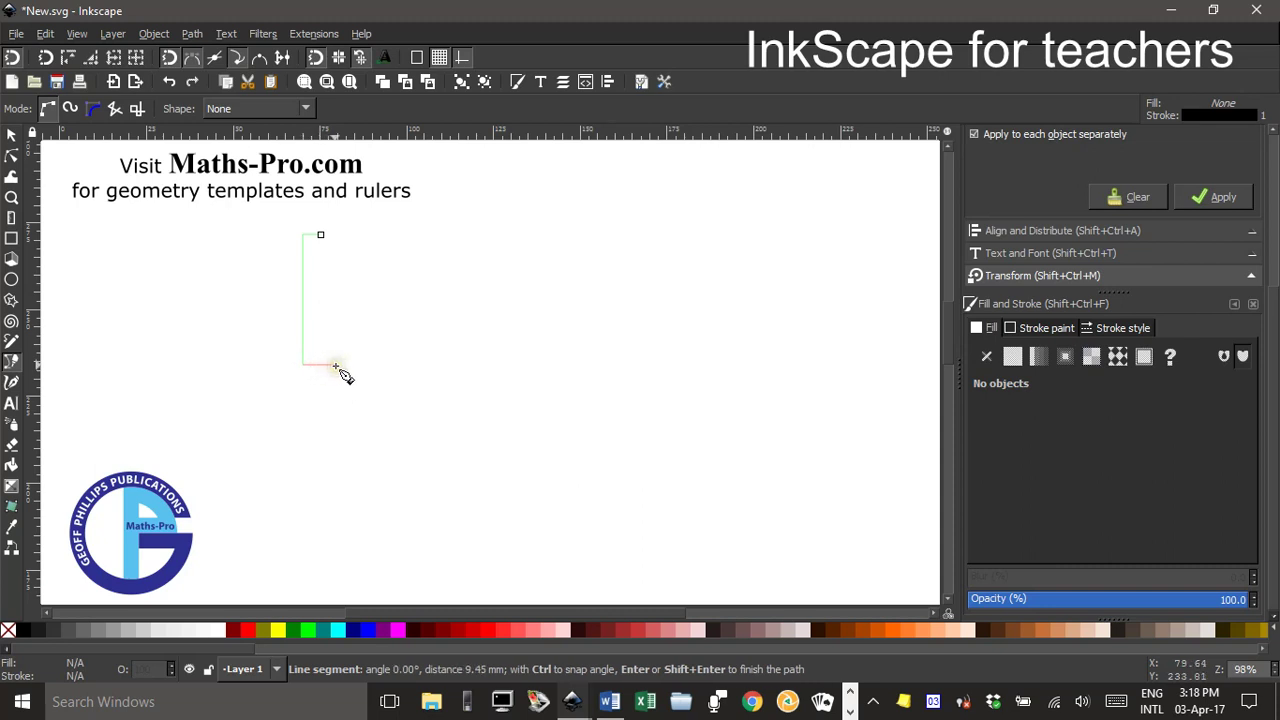
click(336, 366)
key(Return)
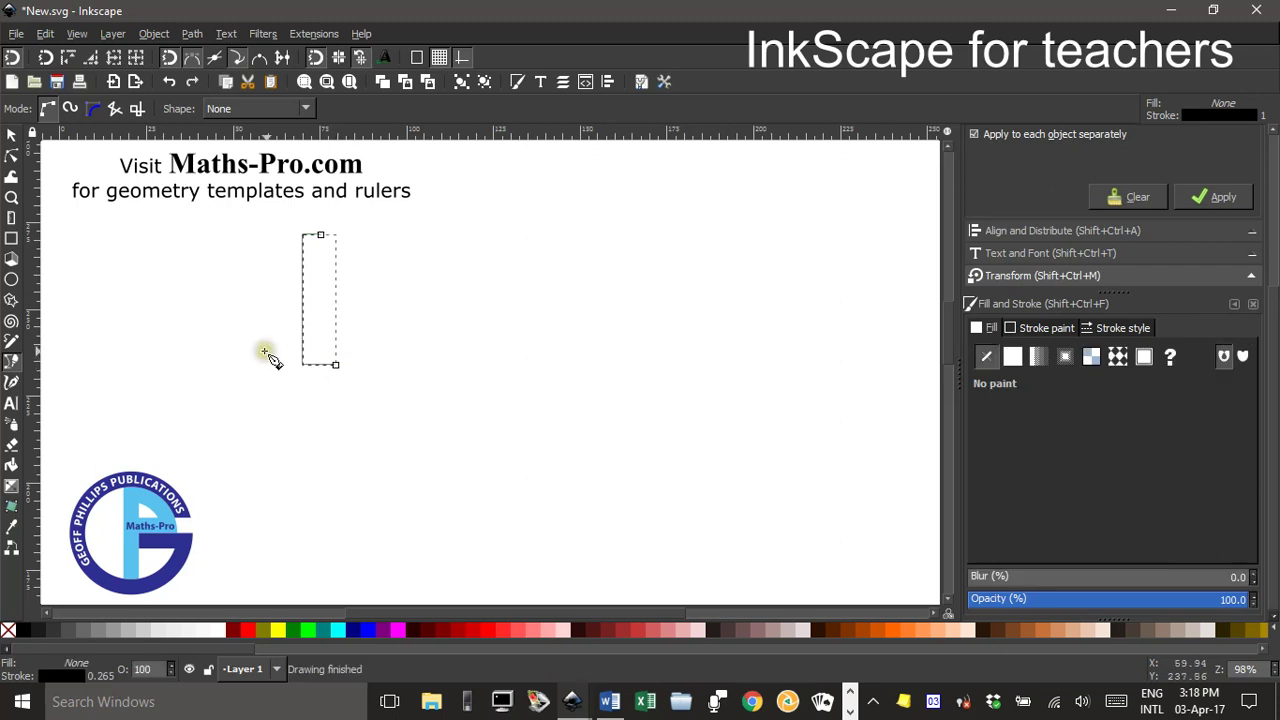
click(13, 136)
click(447, 272)
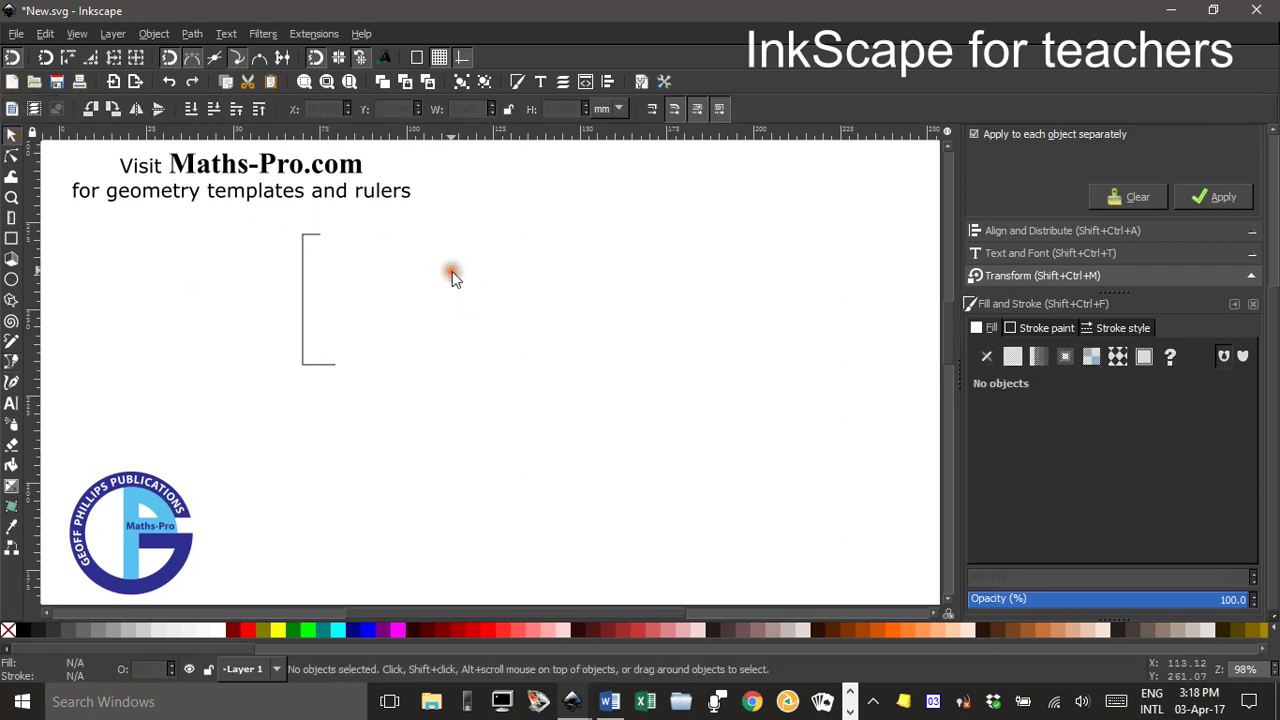
Check the bracket's 0.265 mm stroke width in Fill and Stroke, then deselect it.
click(303, 270)
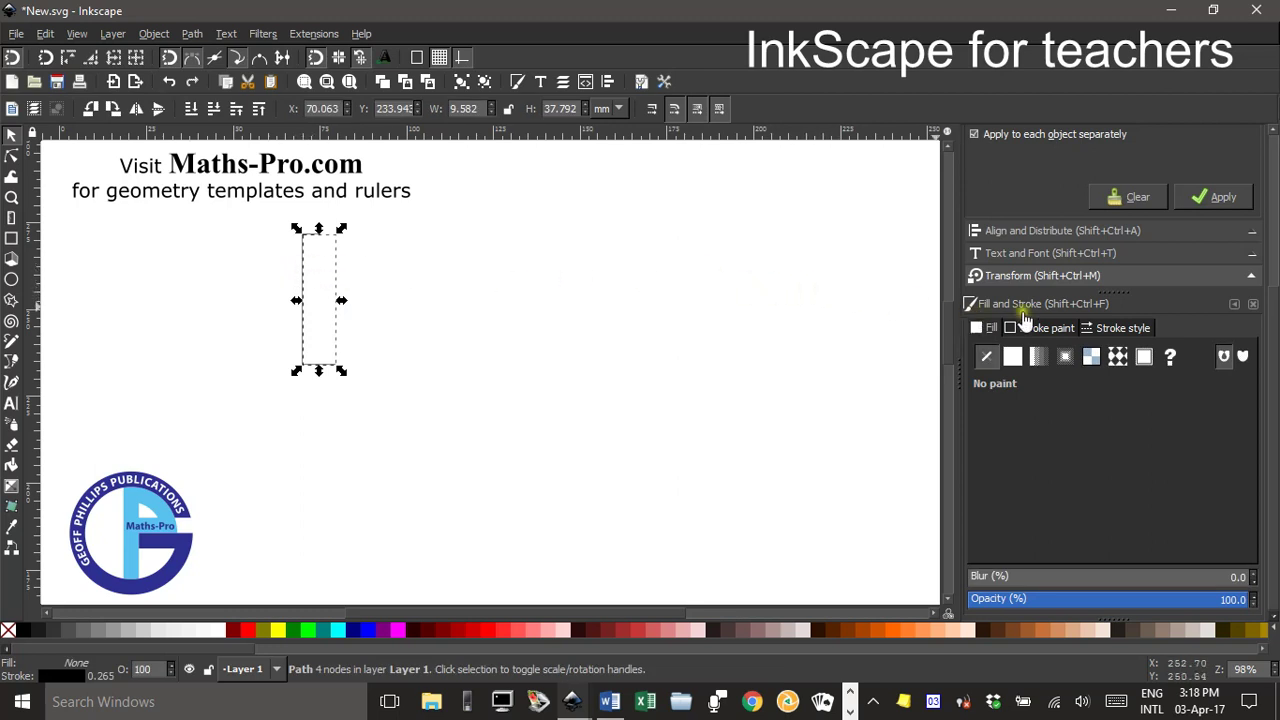
click(1124, 328)
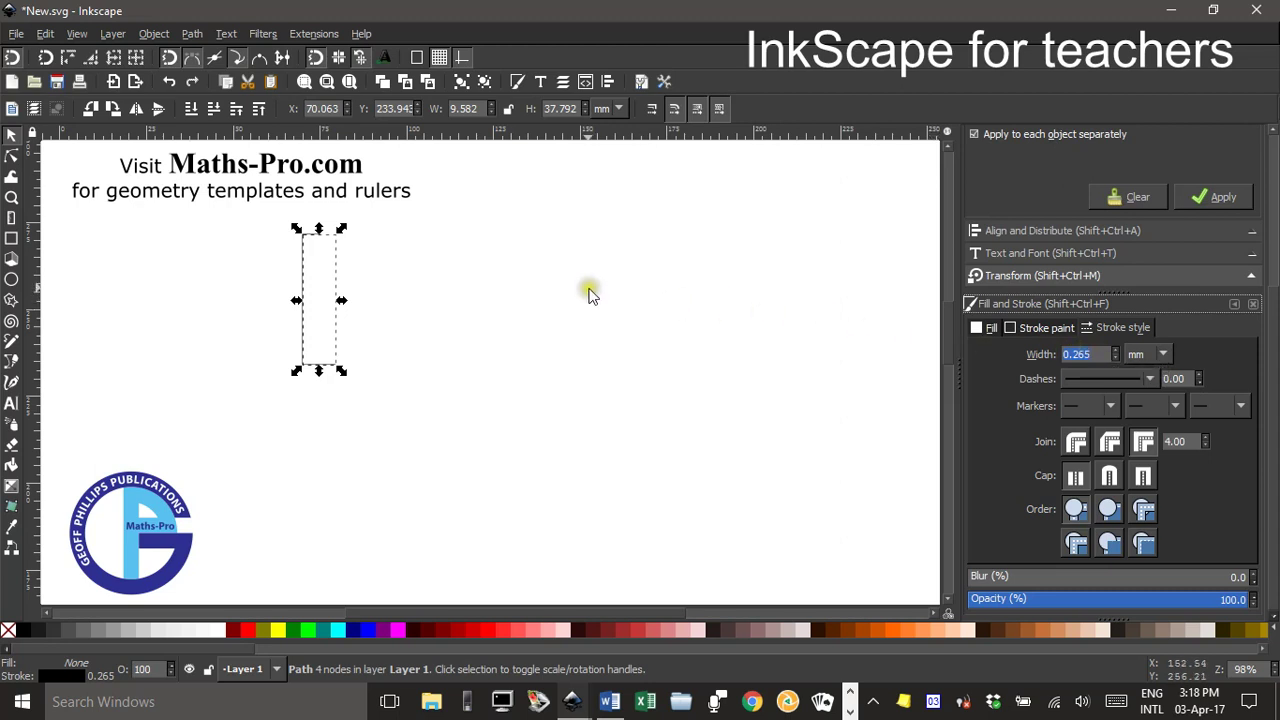
click(398, 284)
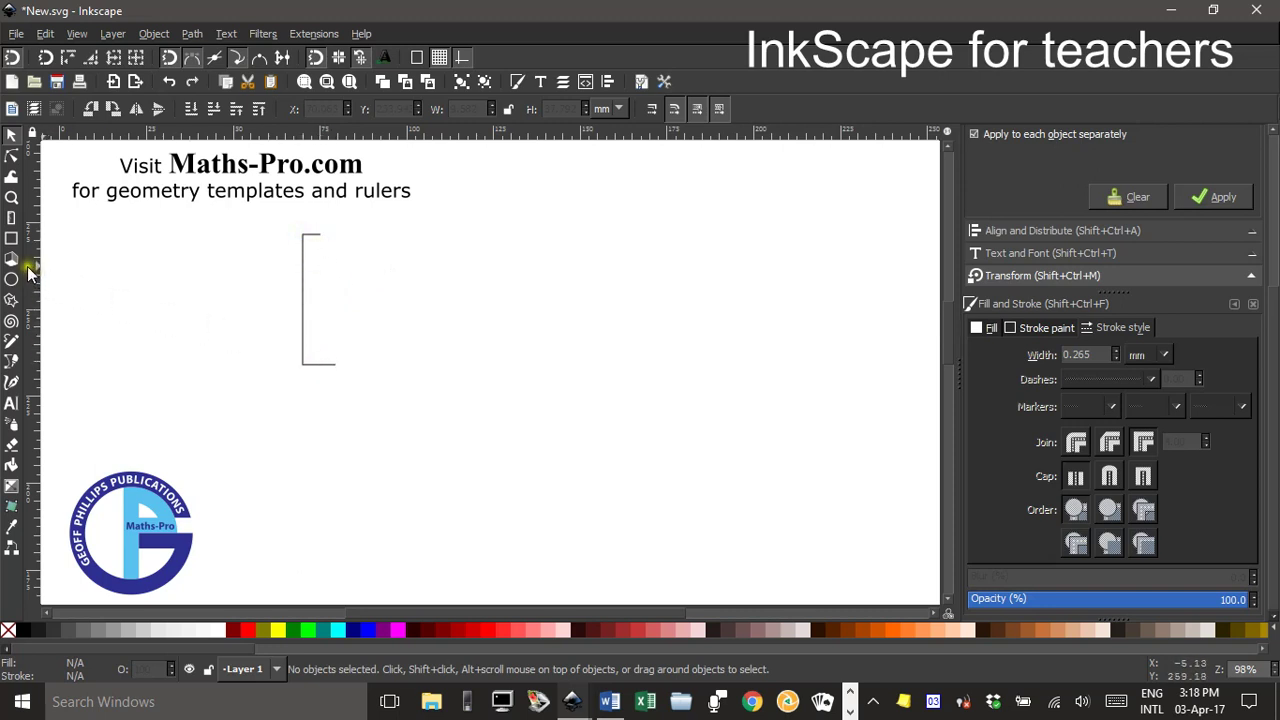
Place a vertical guideline near the right-hand ends of the bracket's arms.
drag(37, 272, 166, 283)
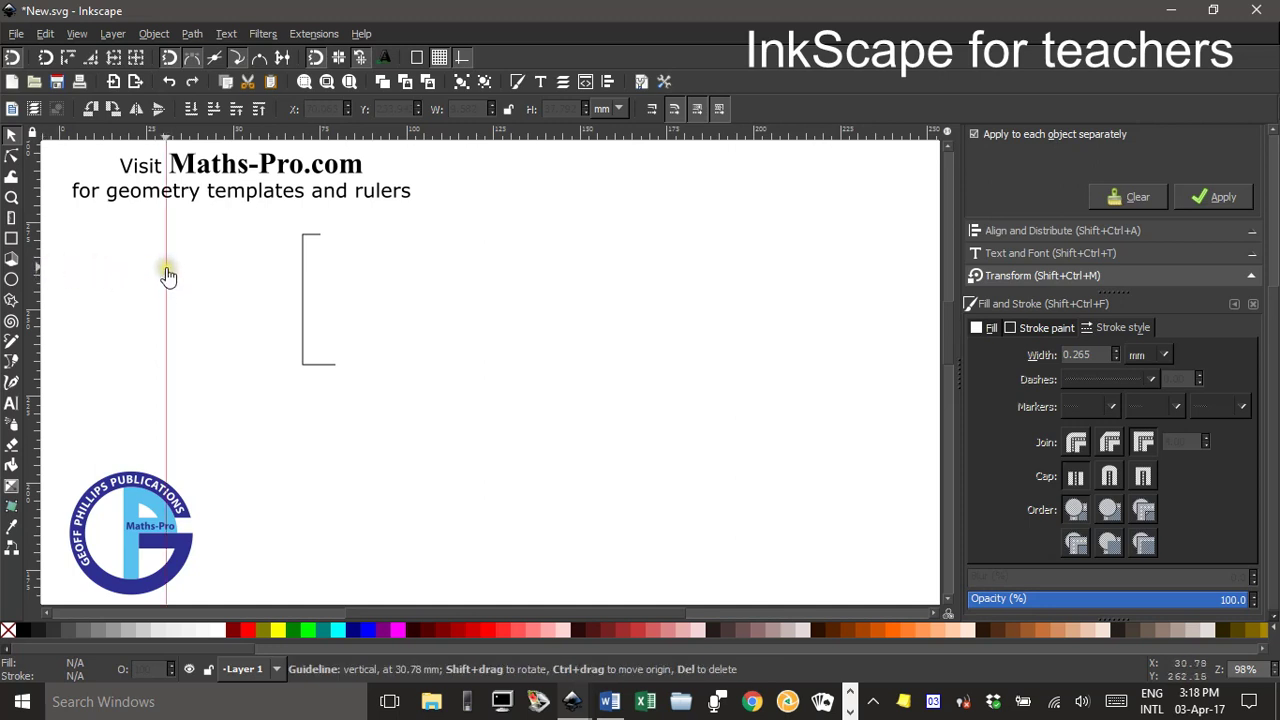
mouse_move(166, 262)
mouse_down()
mouse_move(220, 260)
mouse_move(183, 280)
mouse_move(431, 292)
mouse_move(330, 301)
mouse_up()
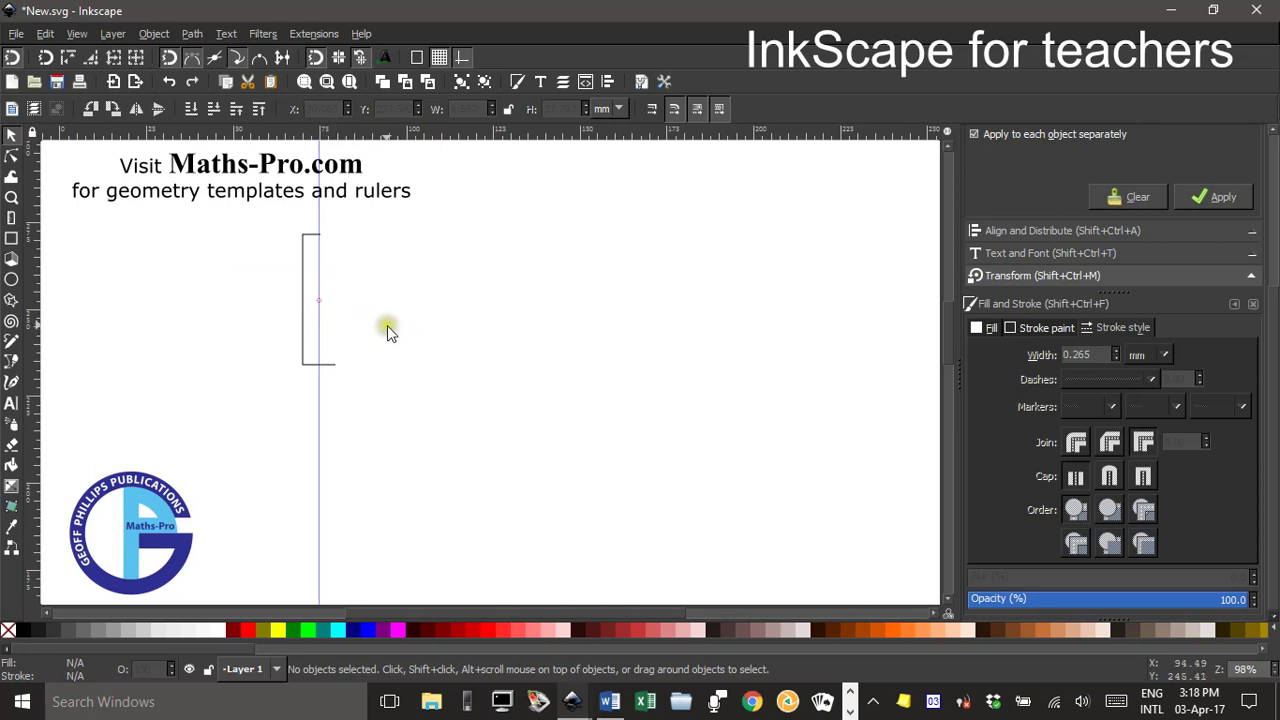
ctrl+scroll(310, 242, up, 5)
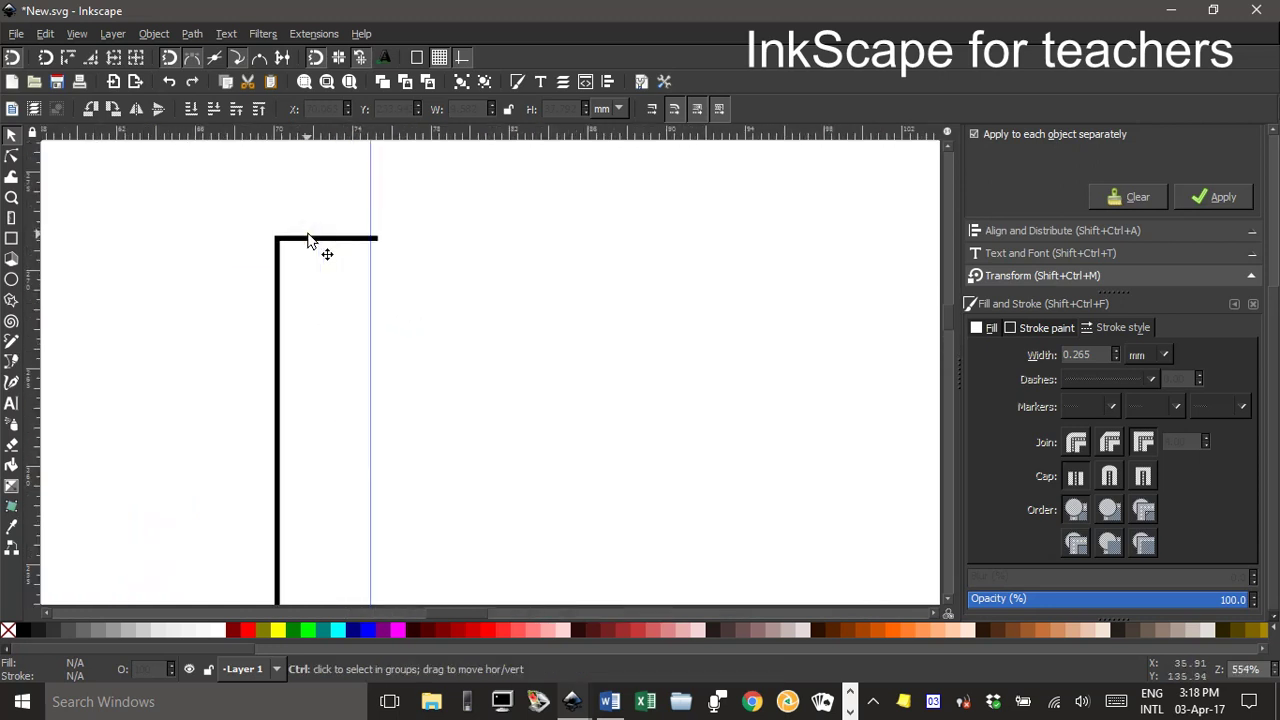
ctrl+scroll(310, 242, down, 1)
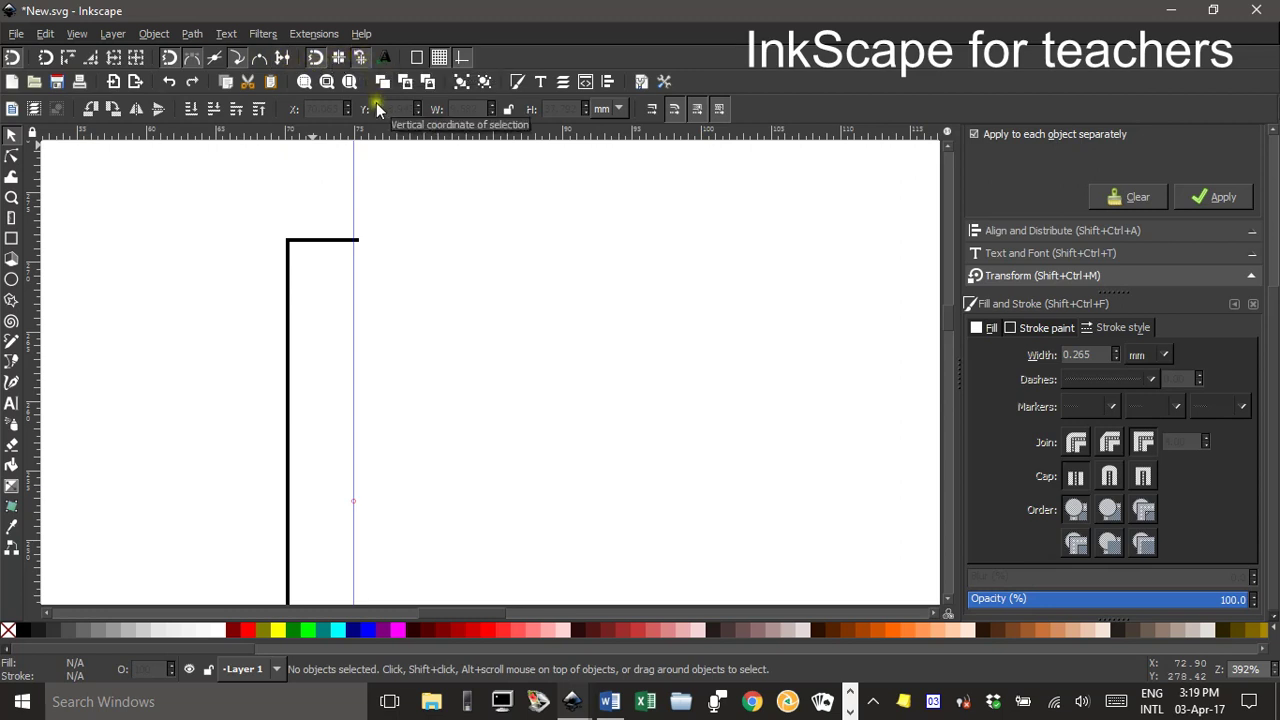
Enable snapping to rotation centres and bounding boxes, with global snapping switched back on.
click(360, 57)
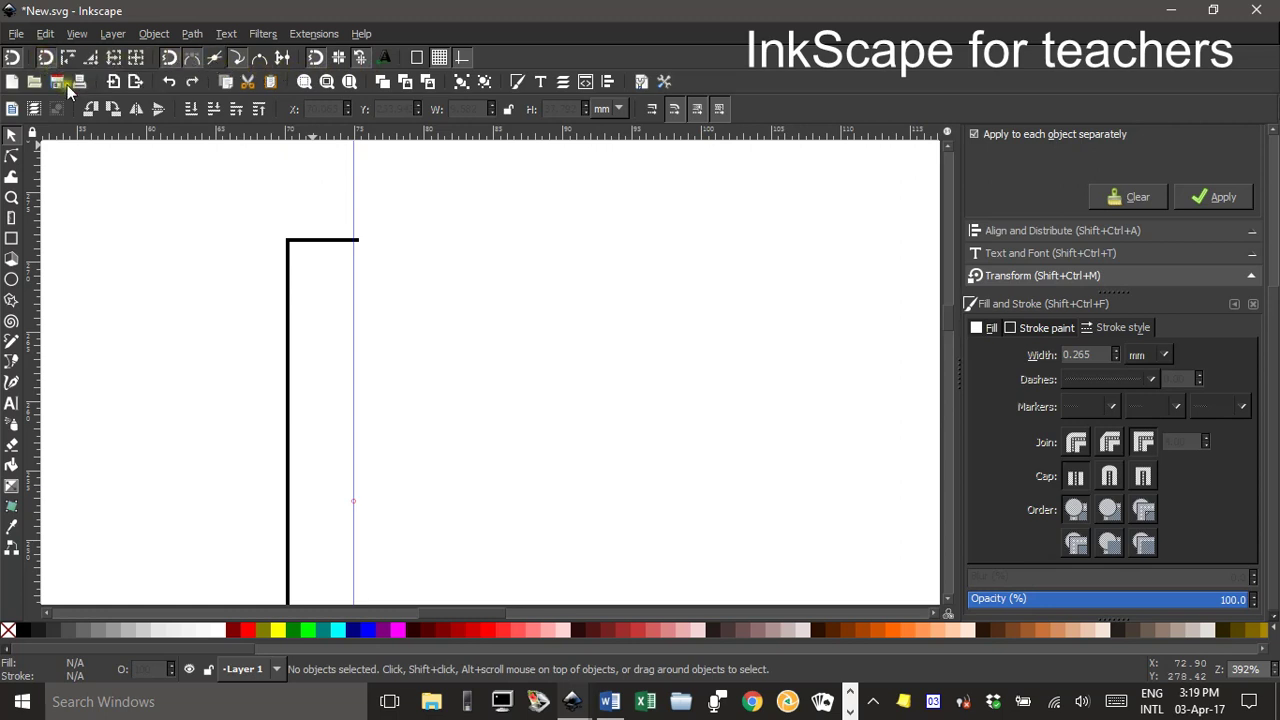
click(44, 59)
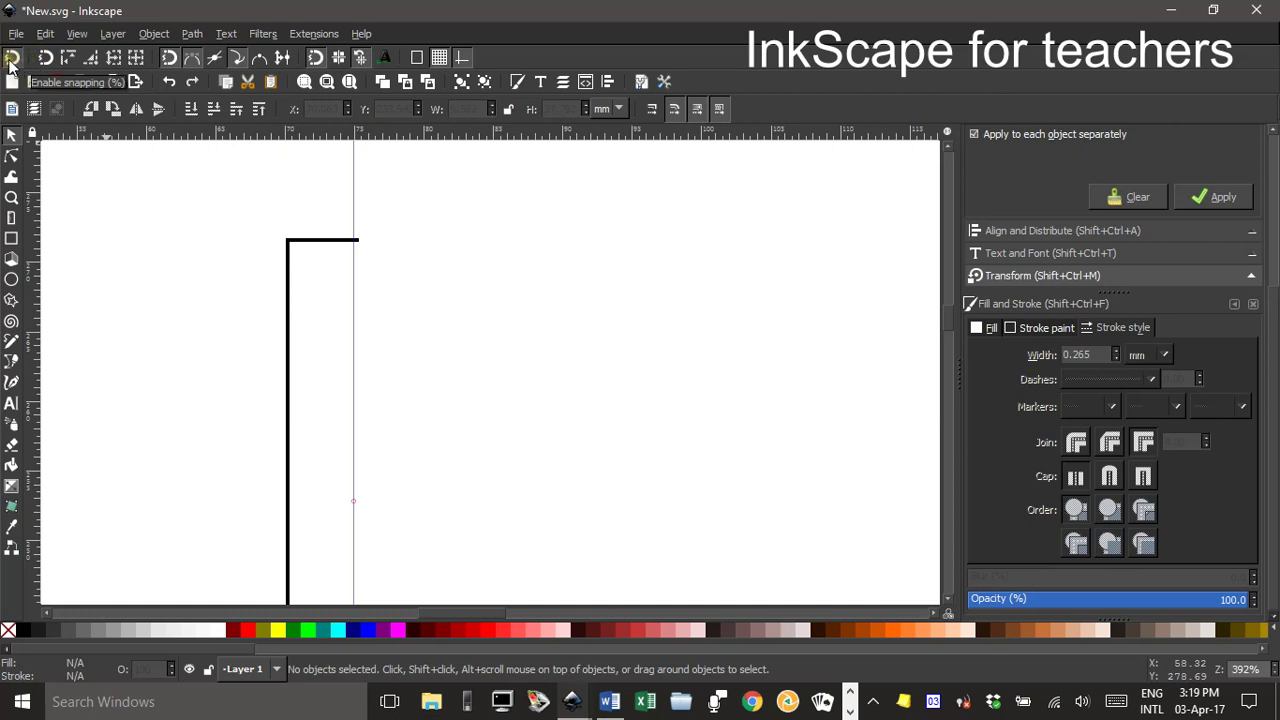
click(12, 60)
click(14, 60)
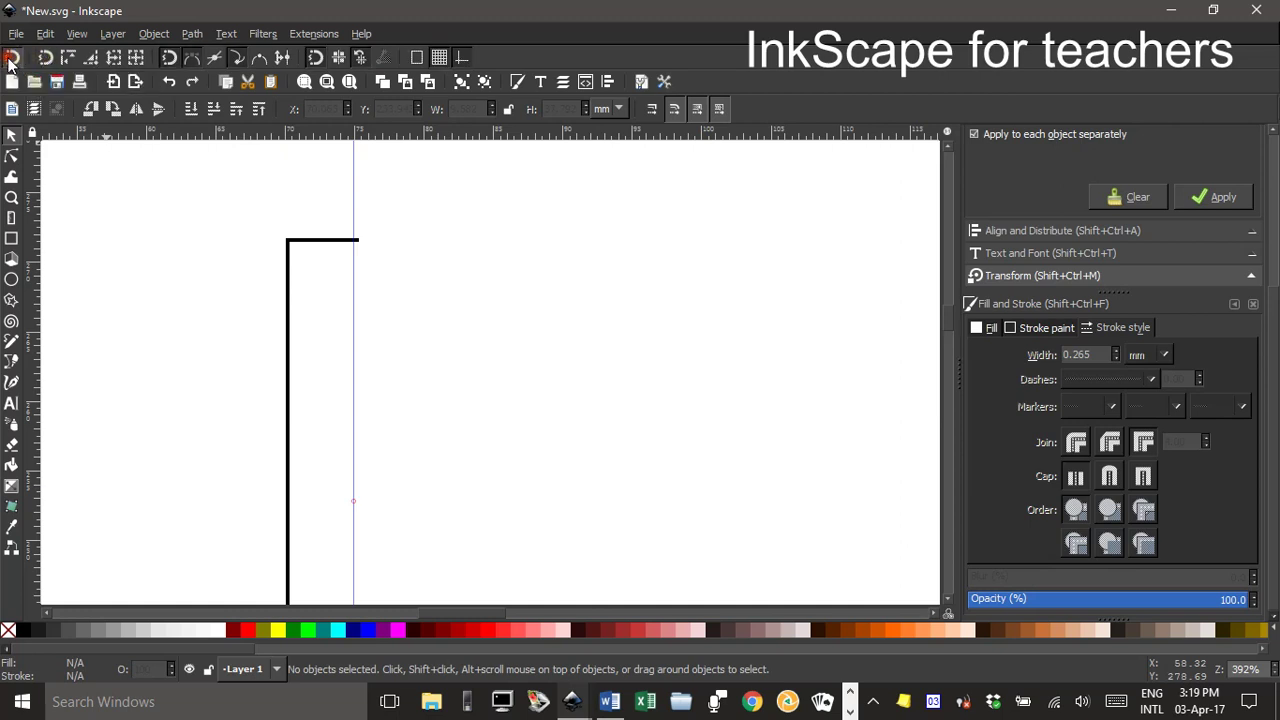
click(48, 60)
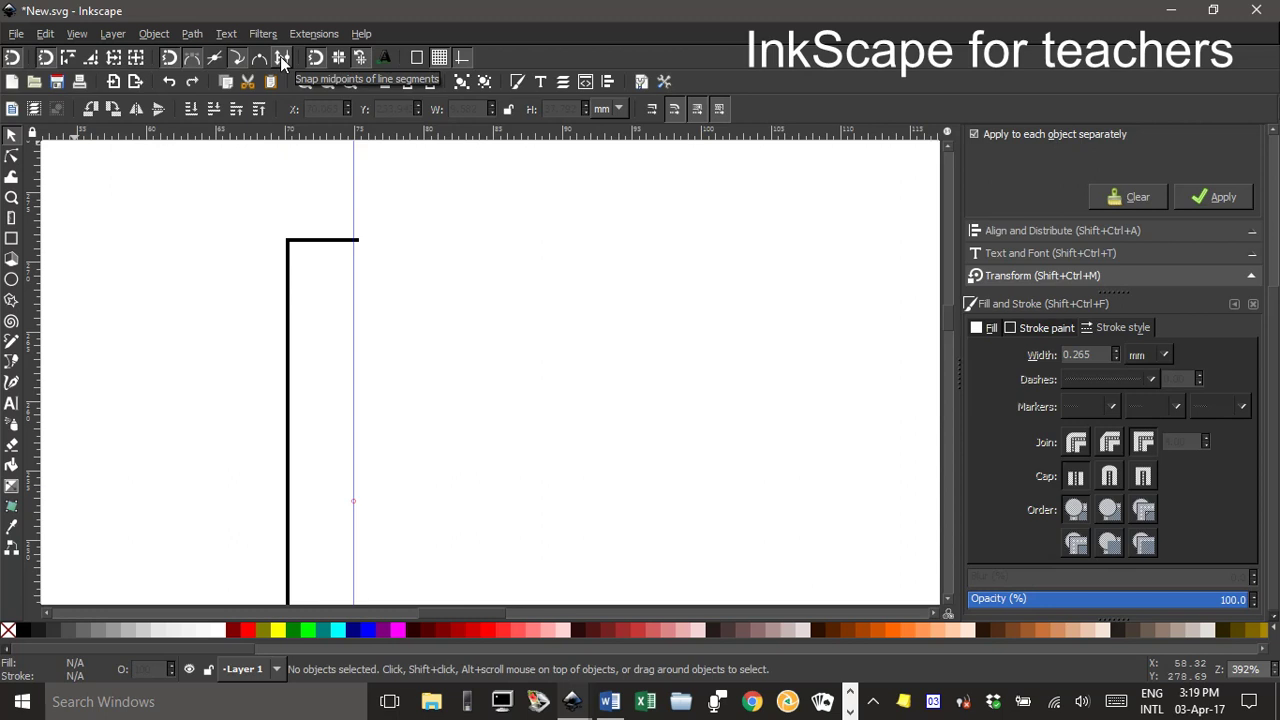
scroll(403, 298, down, 3)
scroll(403, 298, up, 3)
Move the bracket so its top arm's end snaps onto the vertical guide.
click(356, 256)
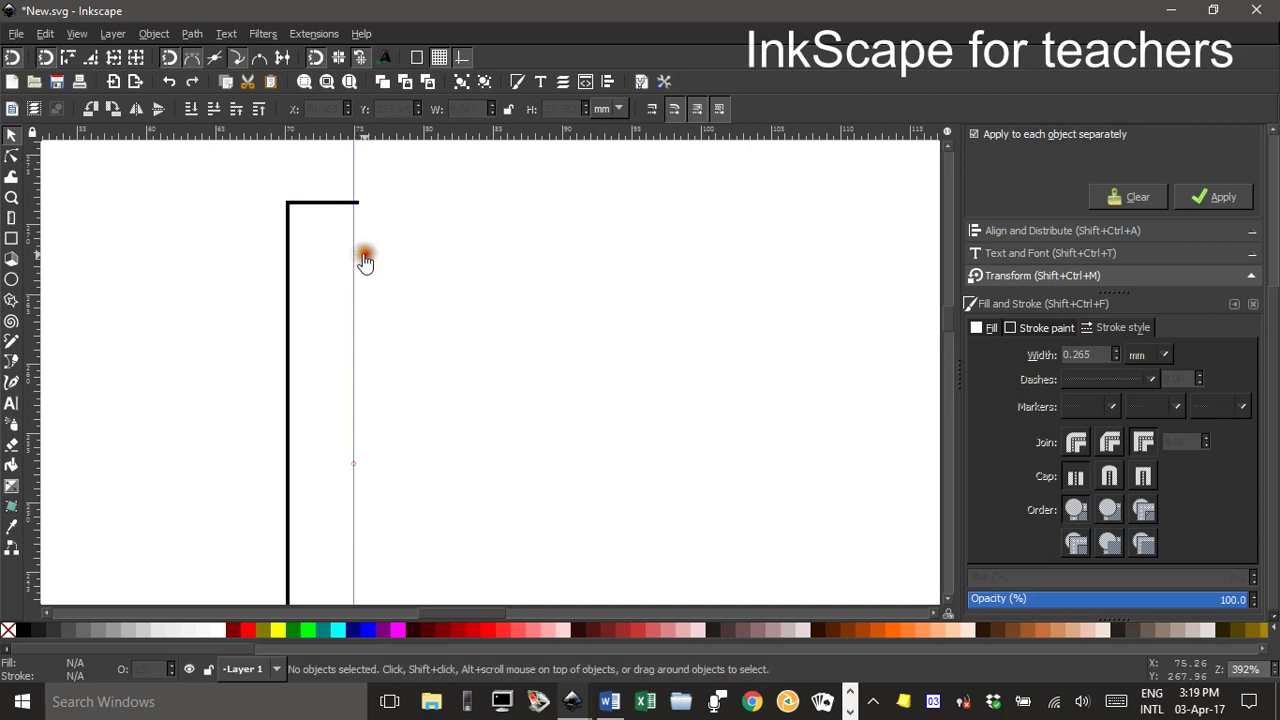
click(288, 250)
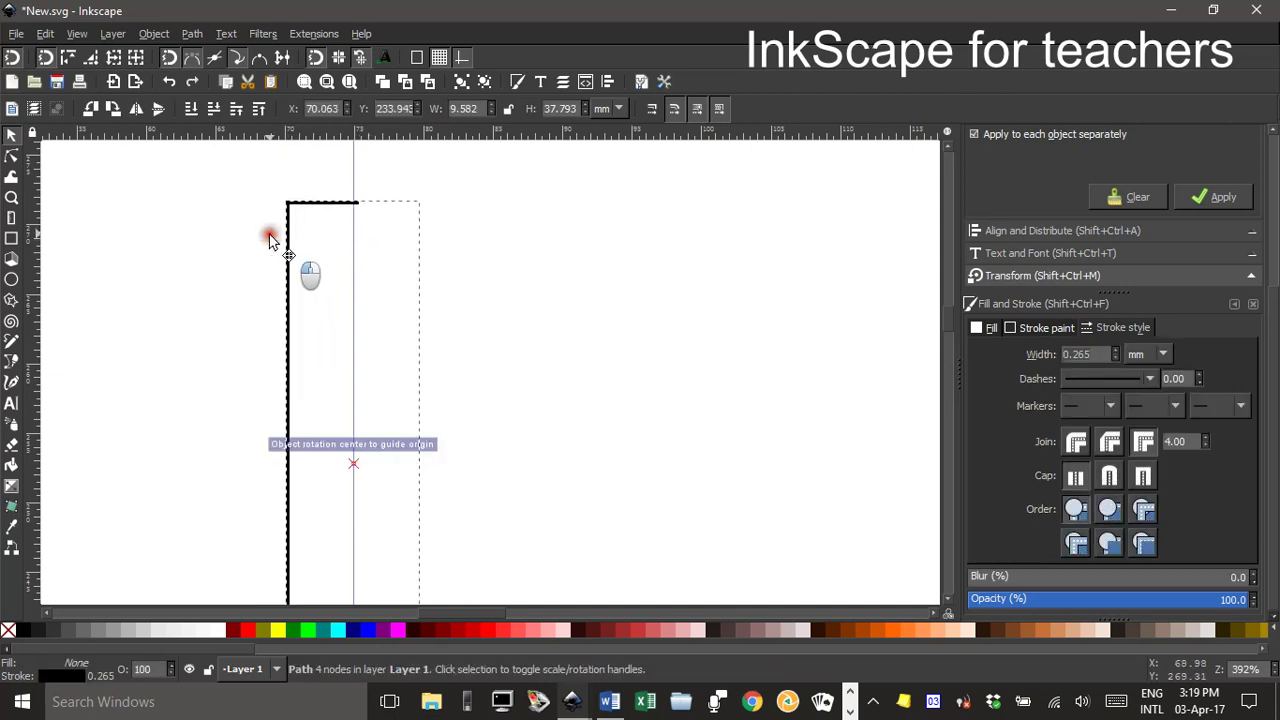
drag(268, 240, 251, 234)
click(200, 223)
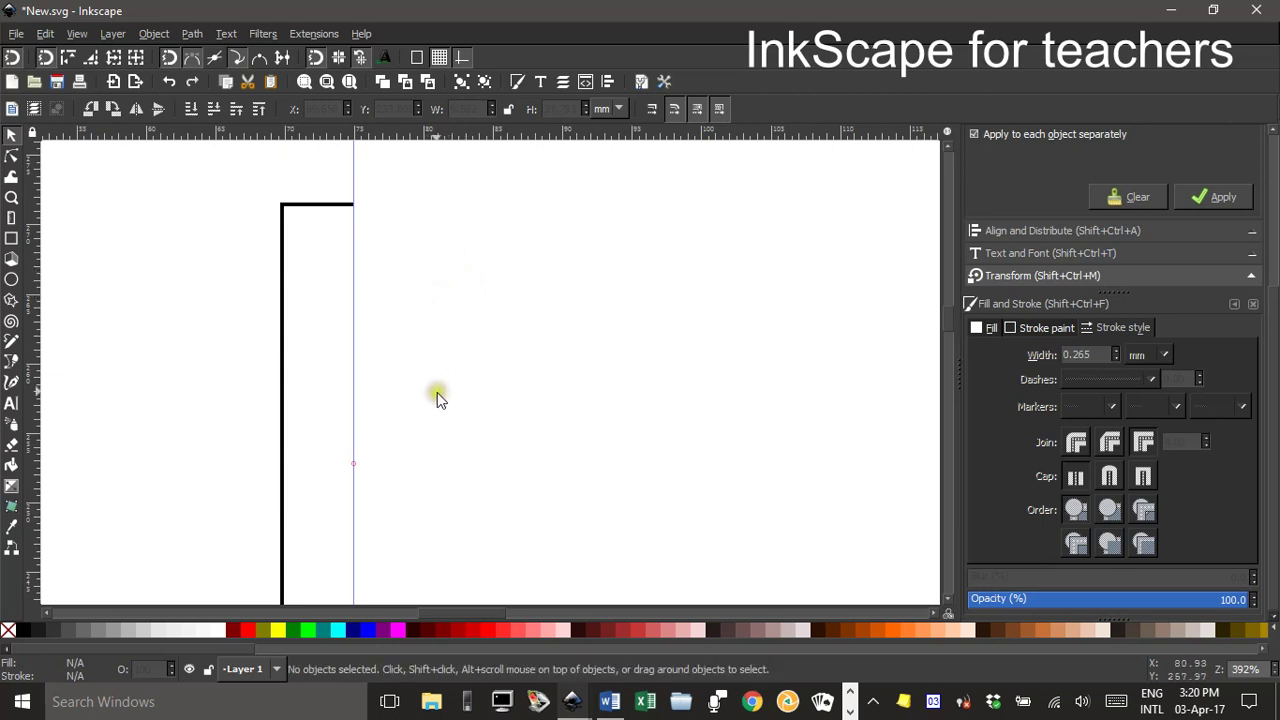
Pull the bottom arm's end node onto the guide, making the bracket 5.262 mm wide.
drag(437, 397, 434, 280)
drag(411, 429, 426, 243)
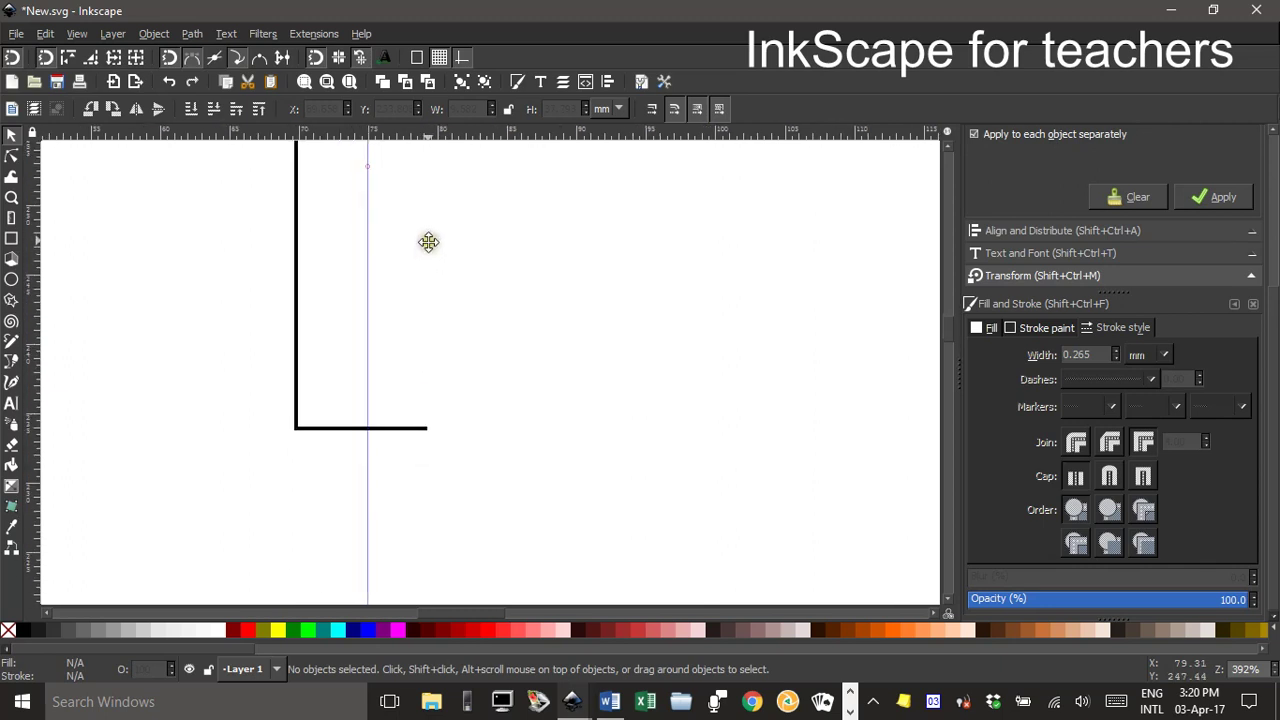
click(394, 434)
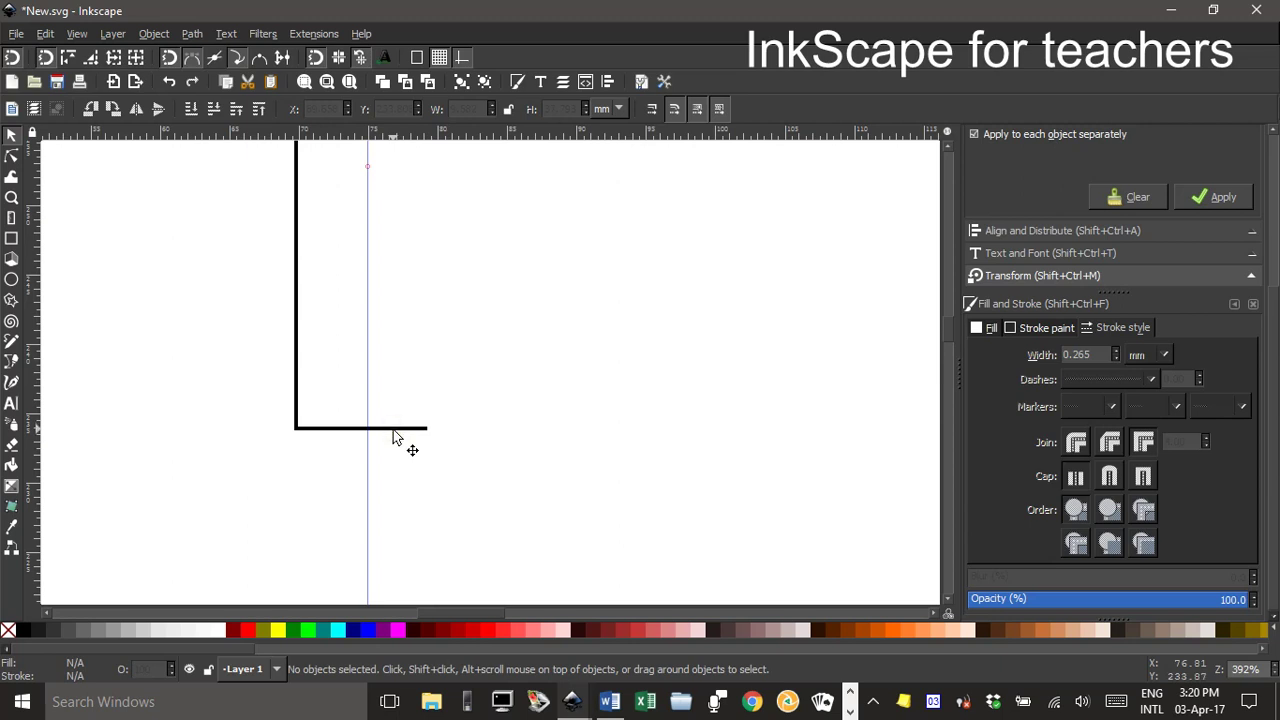
click(394, 432)
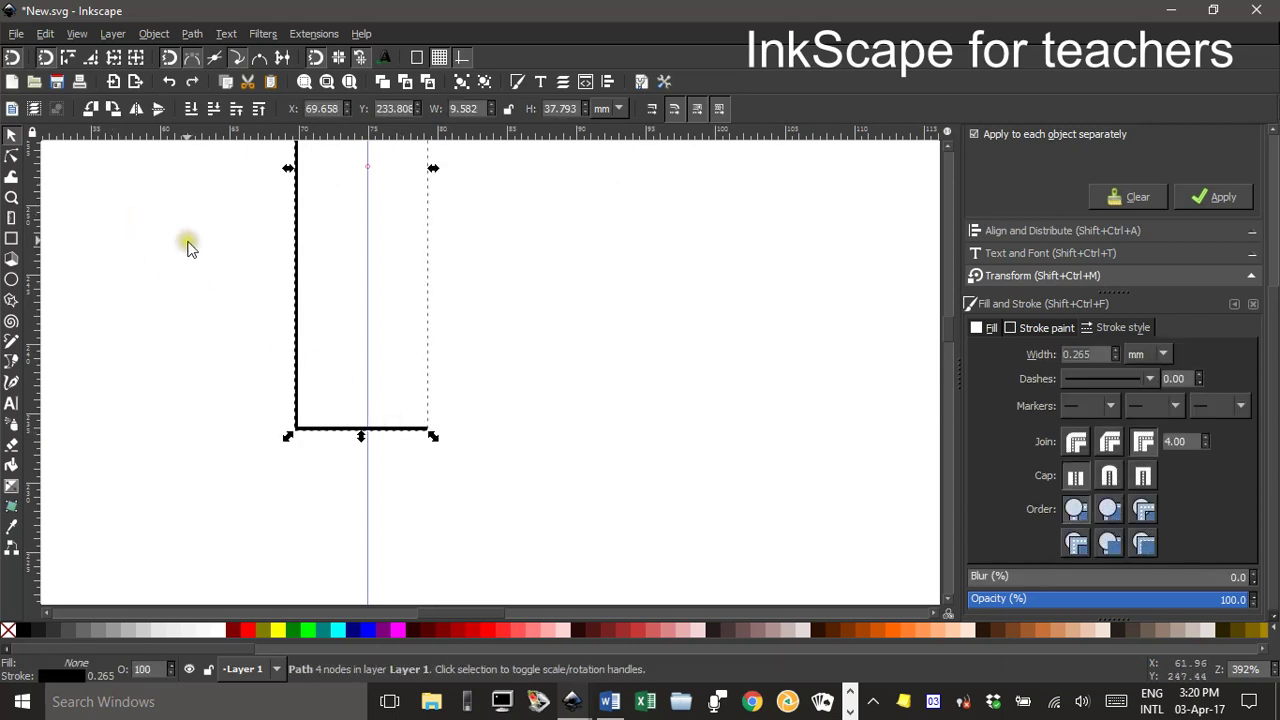
key(n)
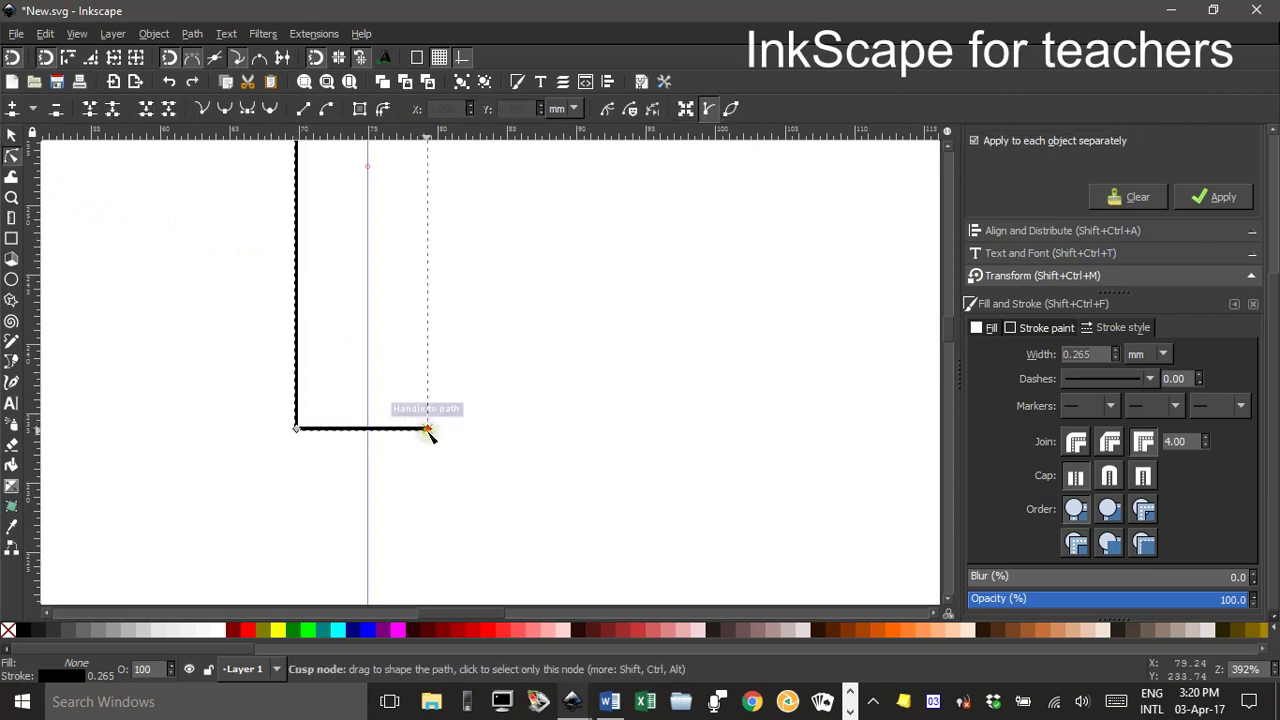
drag(428, 430, 368, 429)
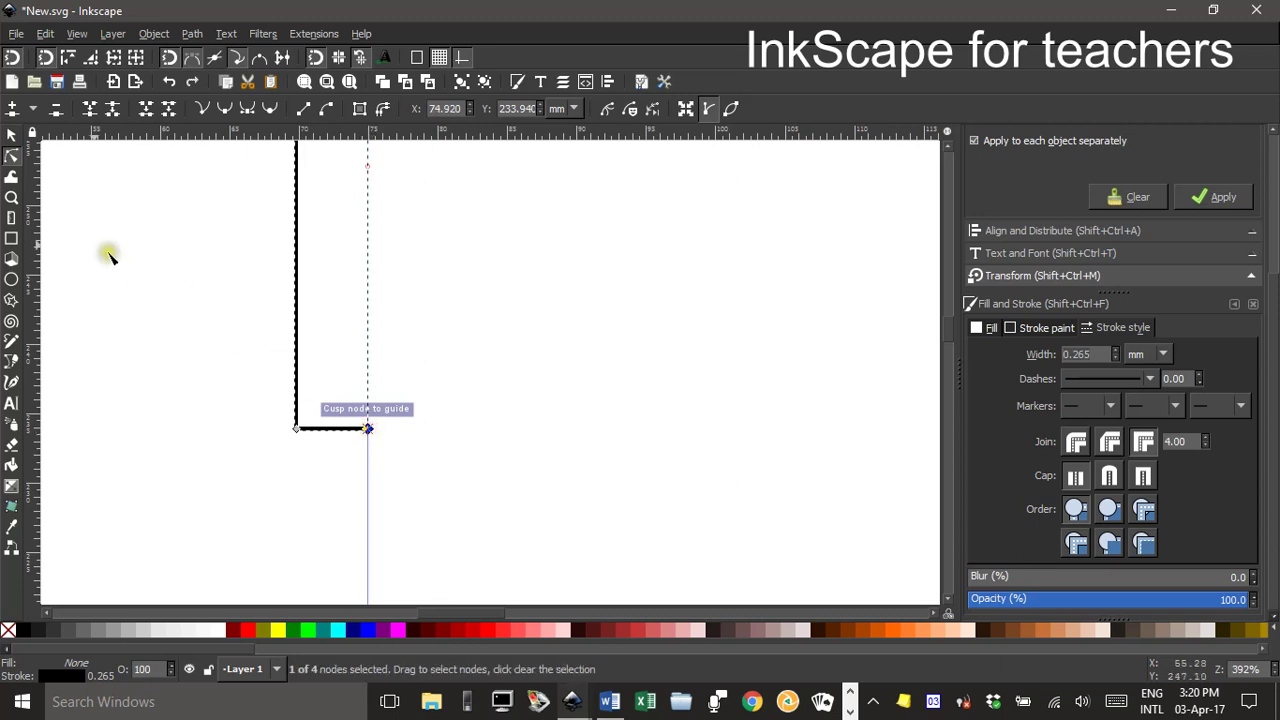
click(13, 138)
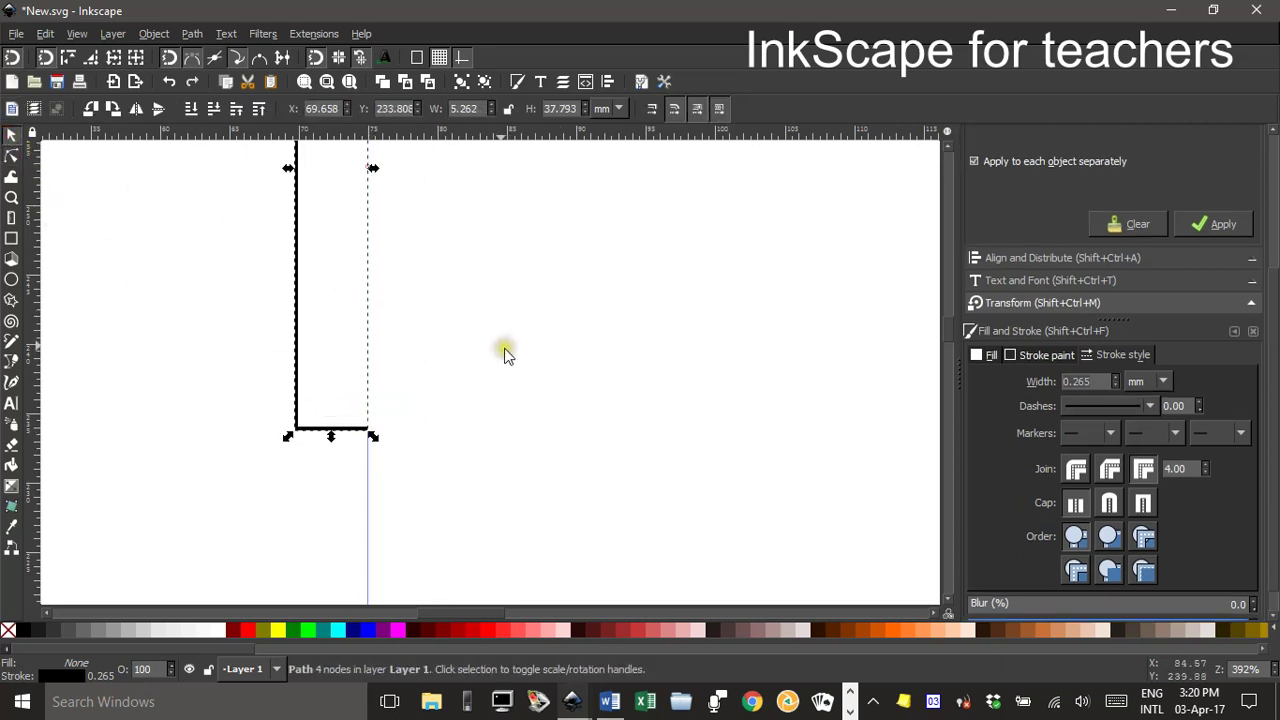
key(minus)
key(minus)
key(minus)
key(minus)
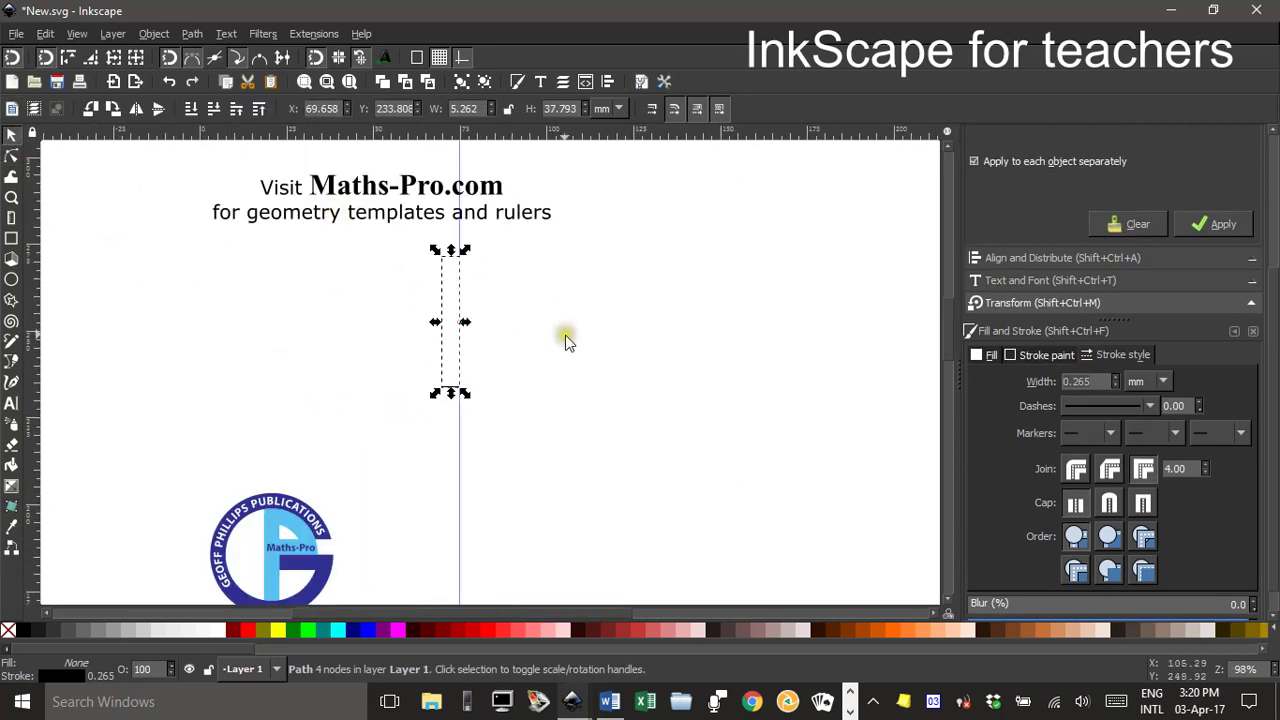
click(564, 340)
Delete the vertical guideline, leaving only the finished left bracket.
drag(597, 354, 443, 340)
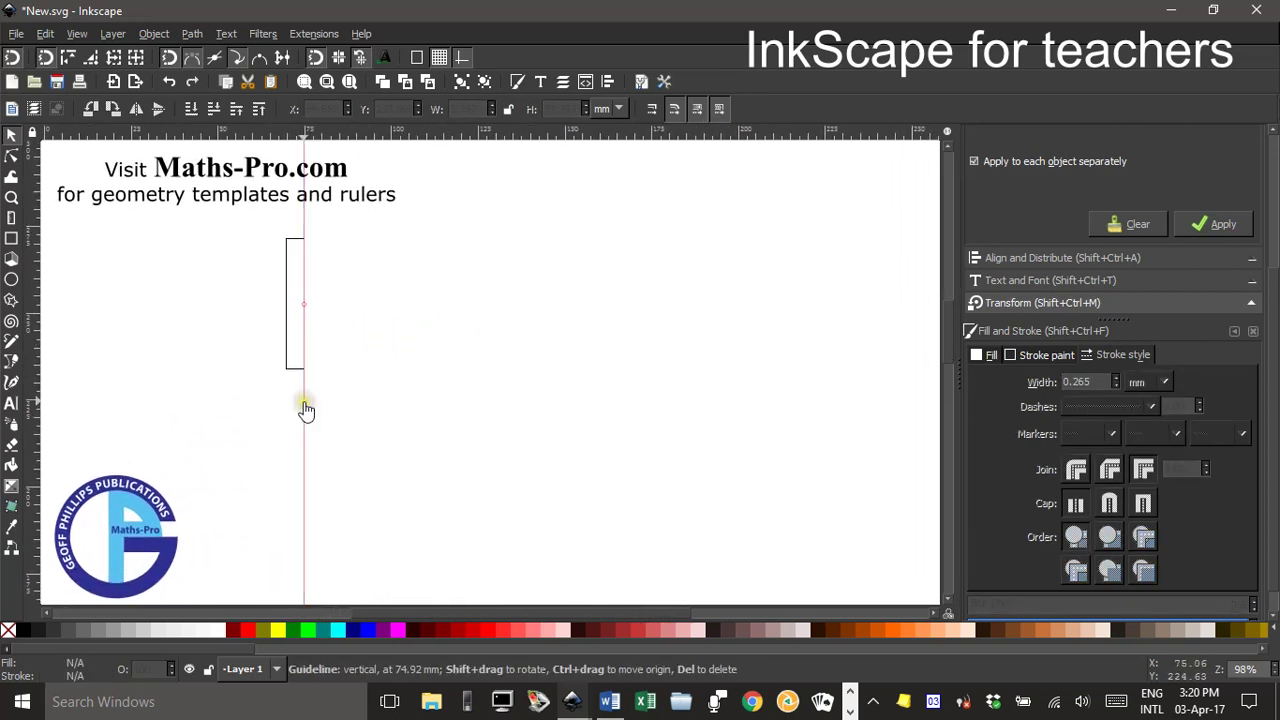
double_click(305, 408)
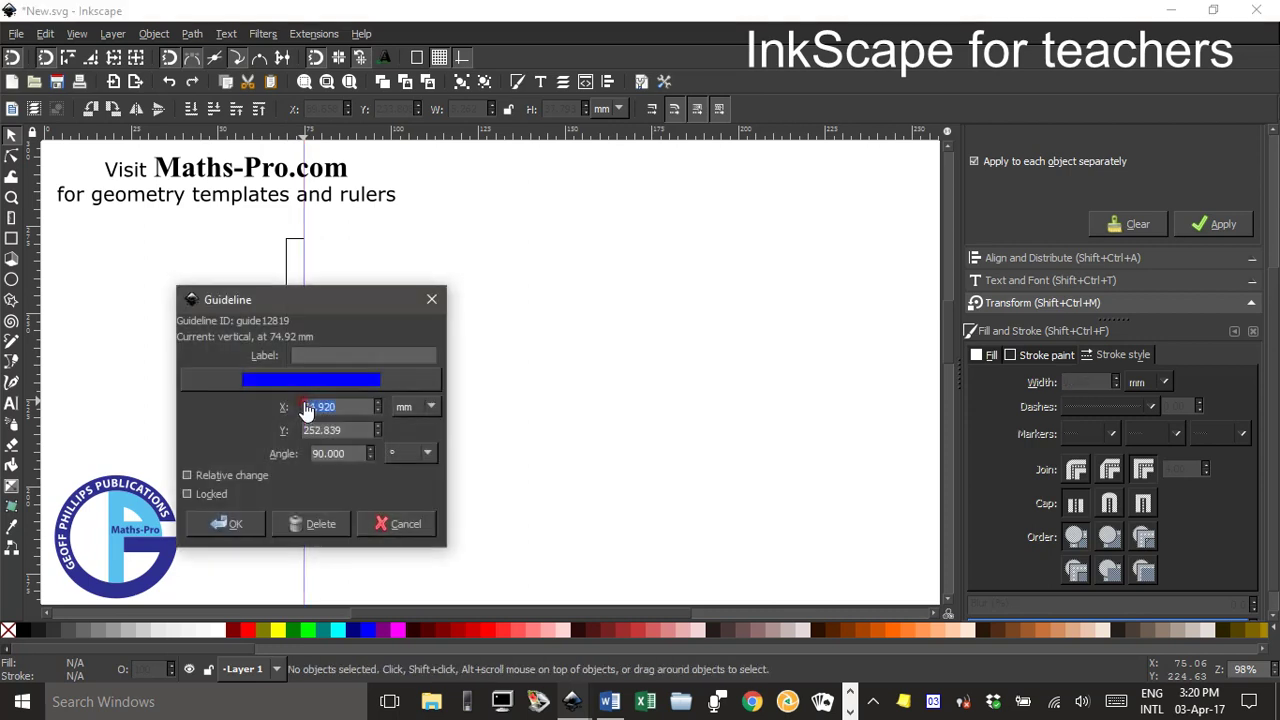
click(318, 524)
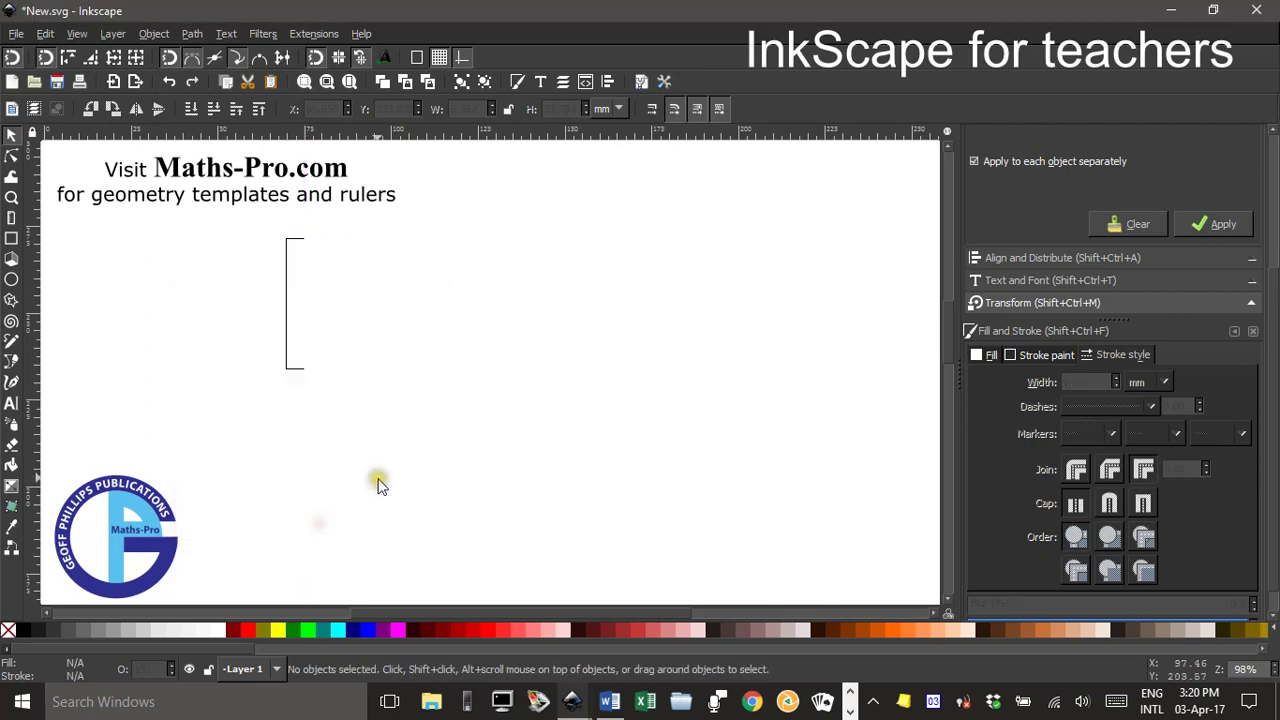
Duplicate the bracket, flip the copy horizontally and move it right to close the matrix.
click(267, 230)
drag(265, 230, 337, 394)
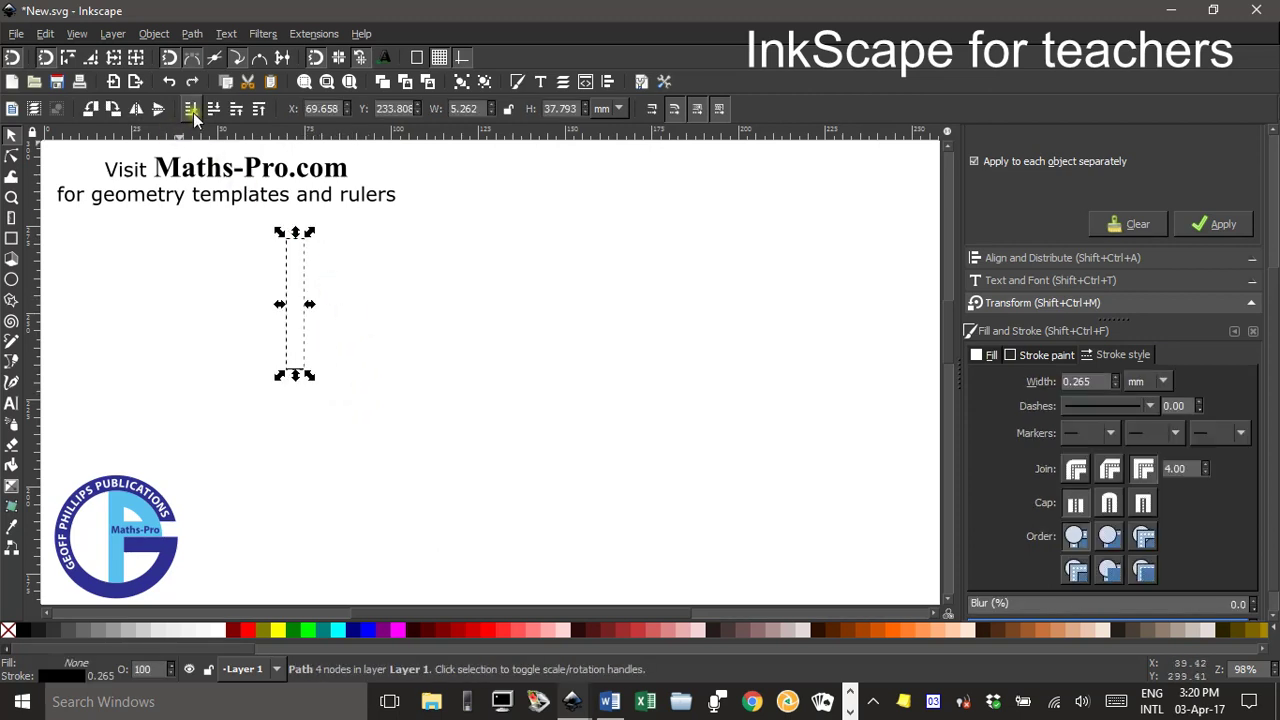
click(135, 110)
drag(300, 251, 435, 275)
click(477, 278)
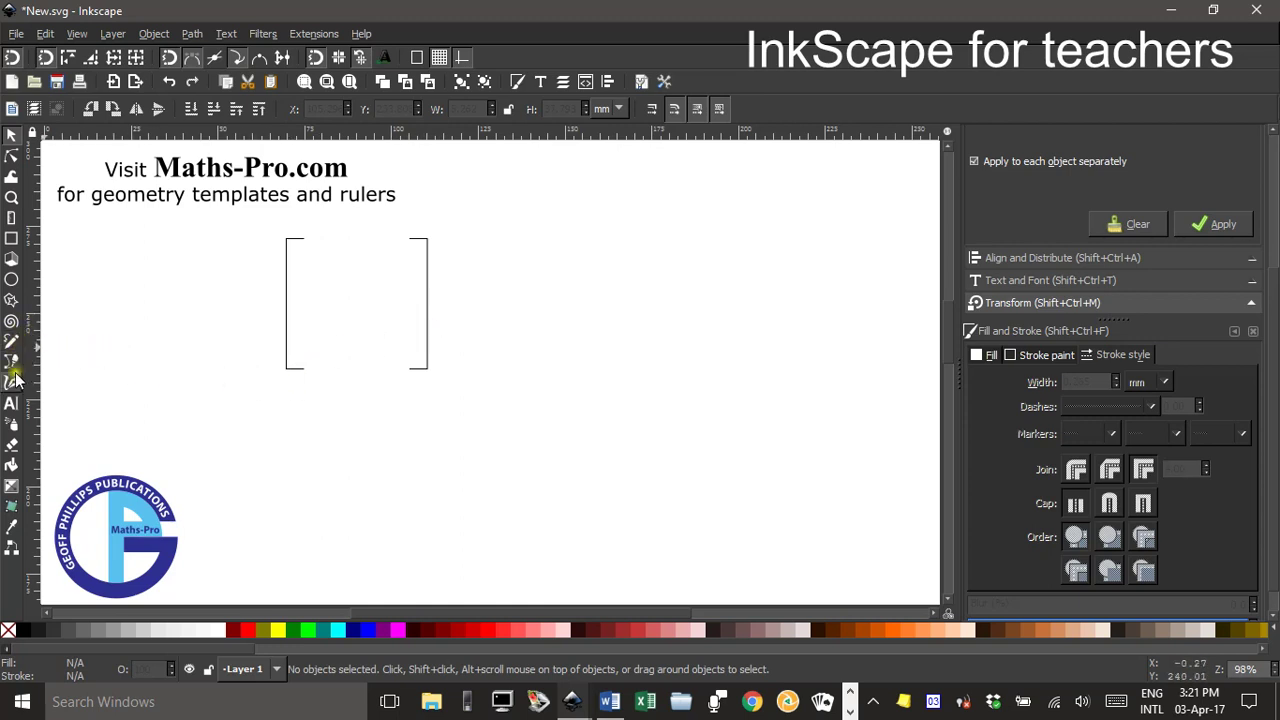
Add a text '0' and place it in the matrix's top-left corner with snapping off.
click(12, 405)
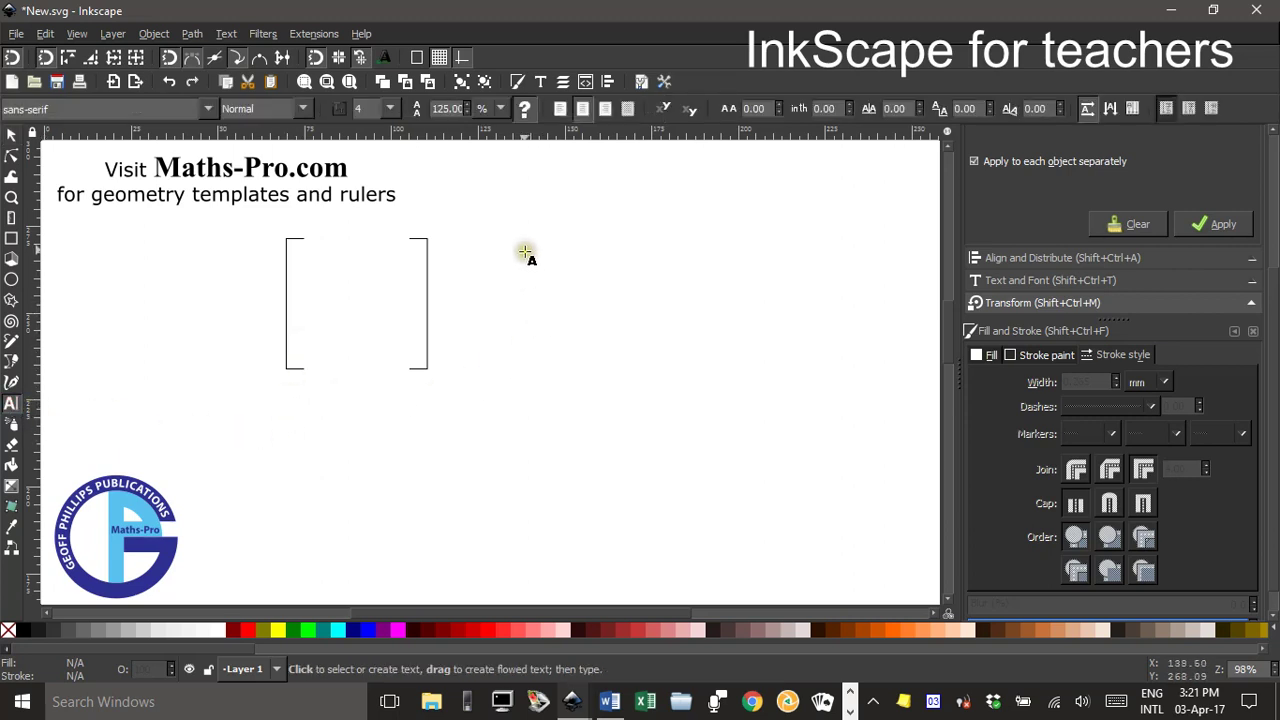
click(306, 257)
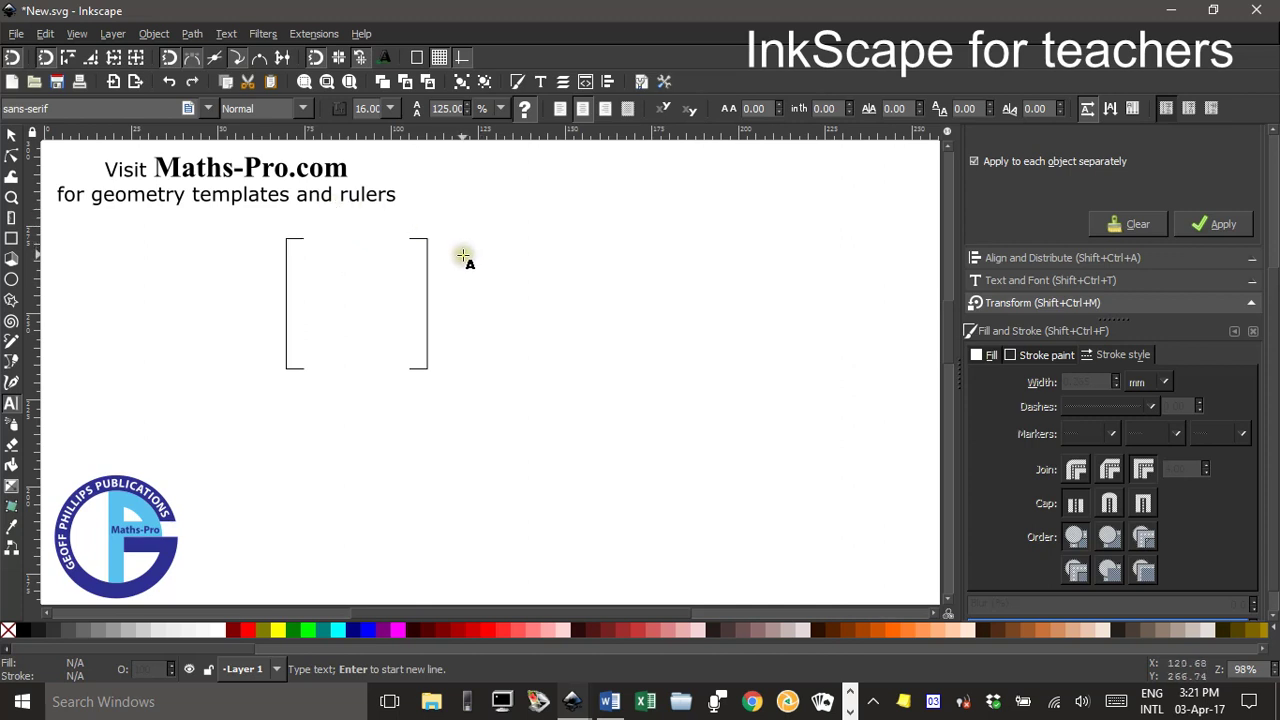
text(0)
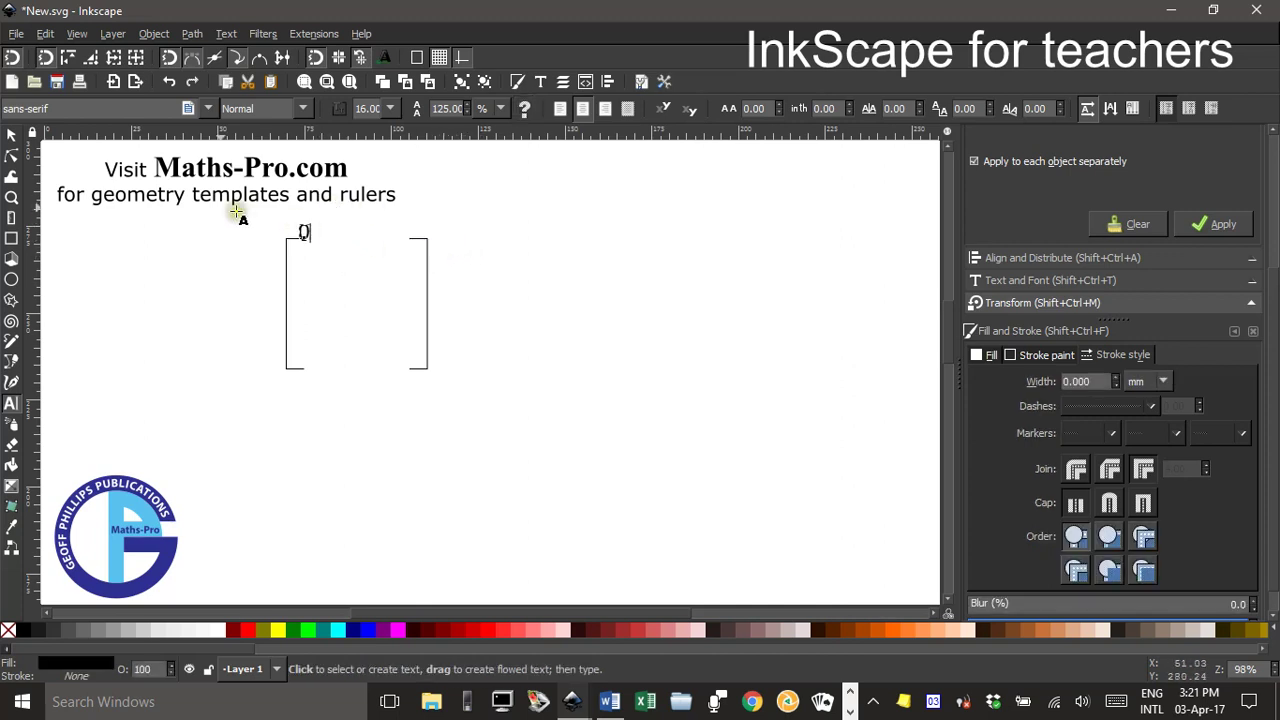
click(11, 133)
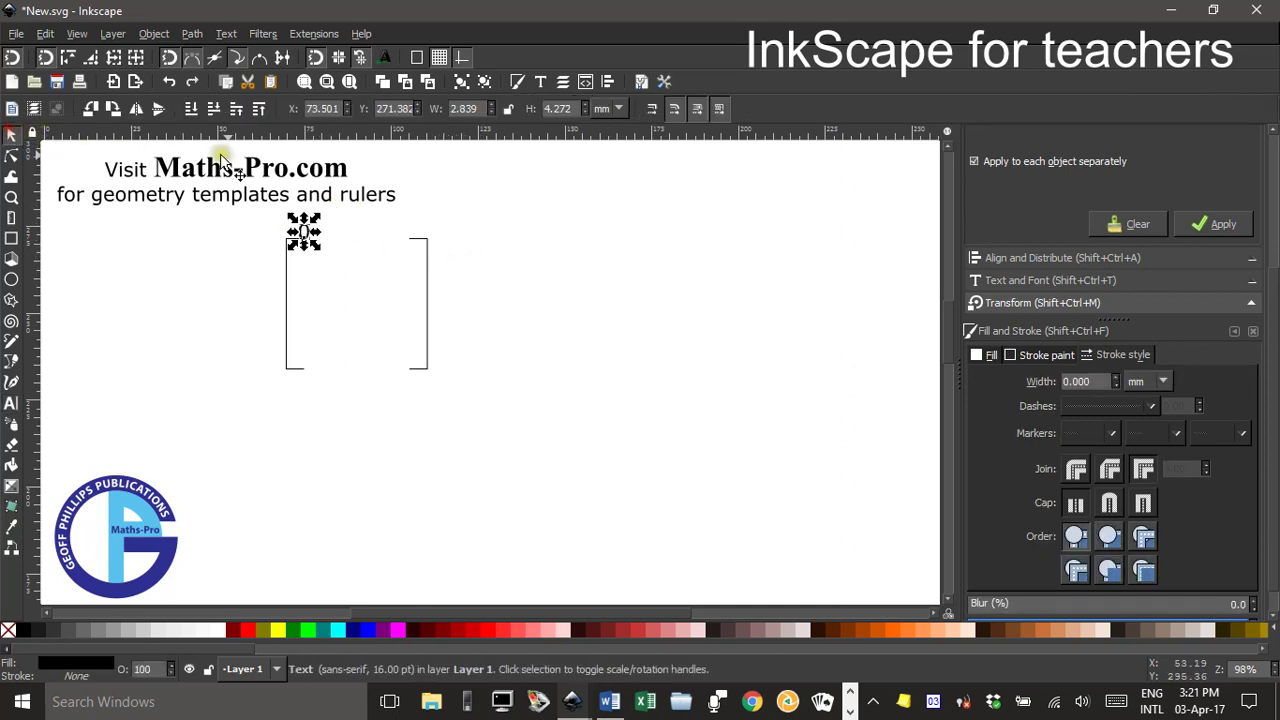
click(11, 57)
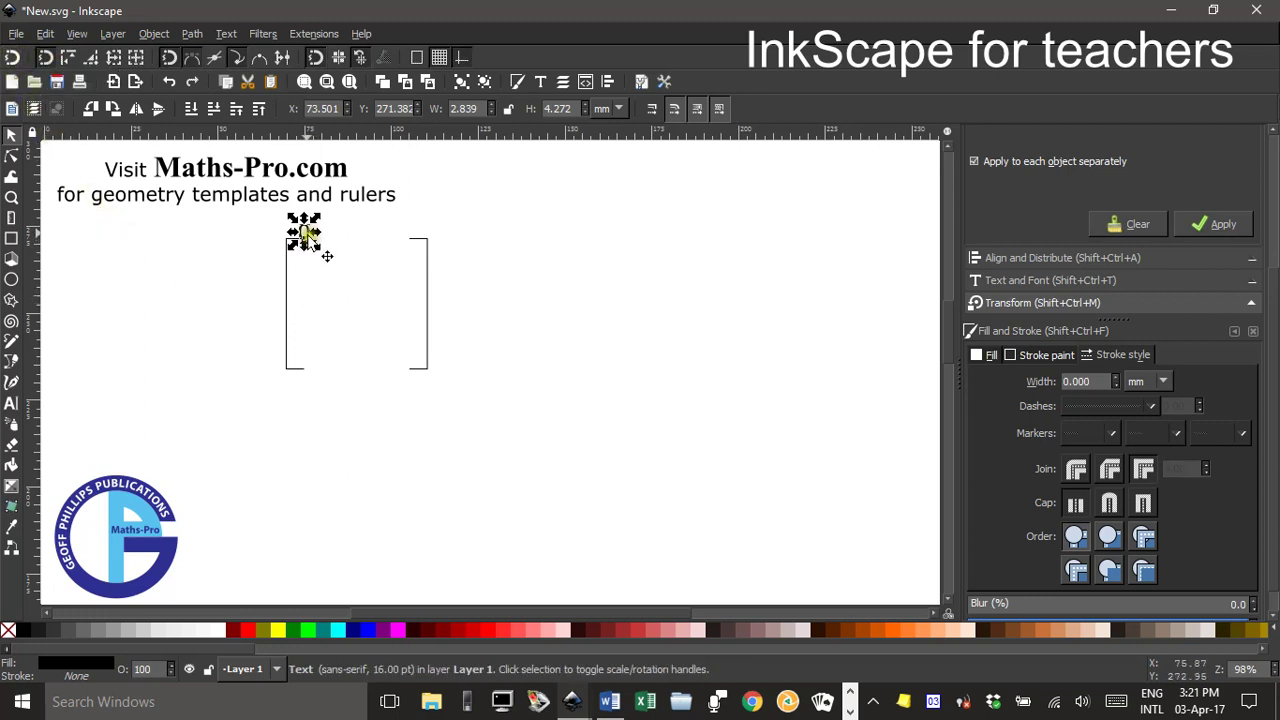
drag(311, 233, 312, 259)
click(528, 307)
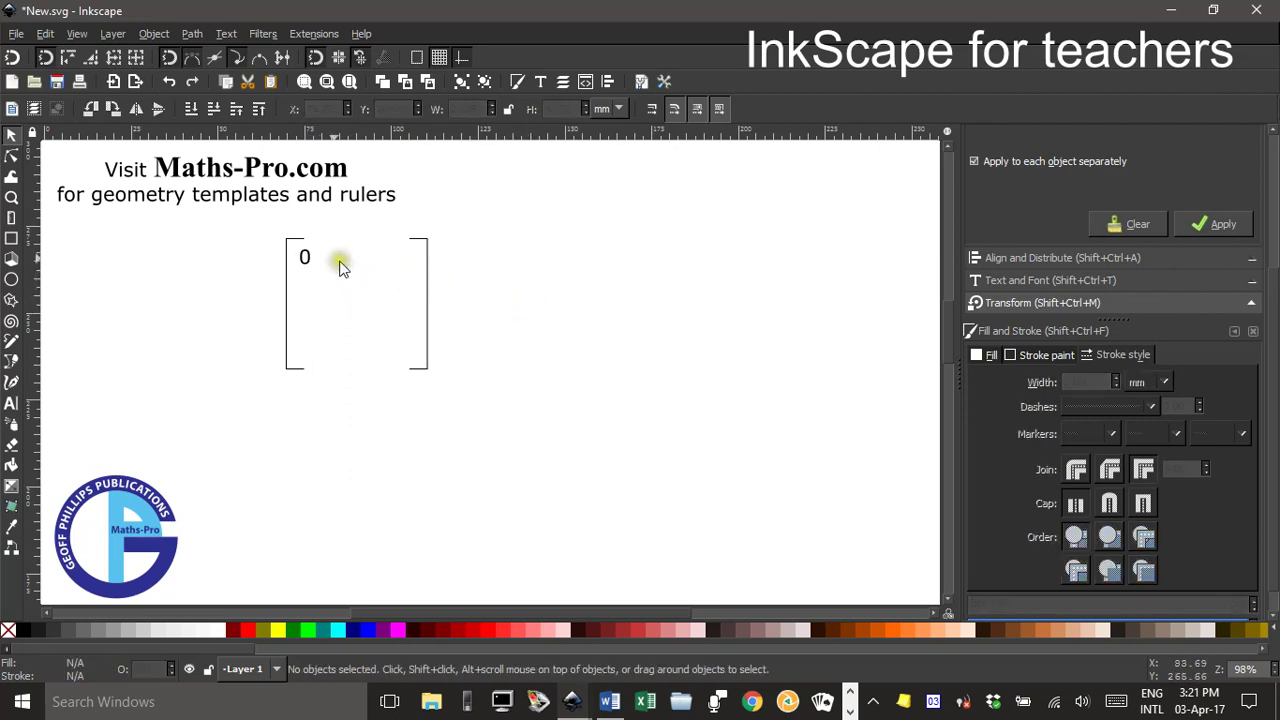
click(303, 258)
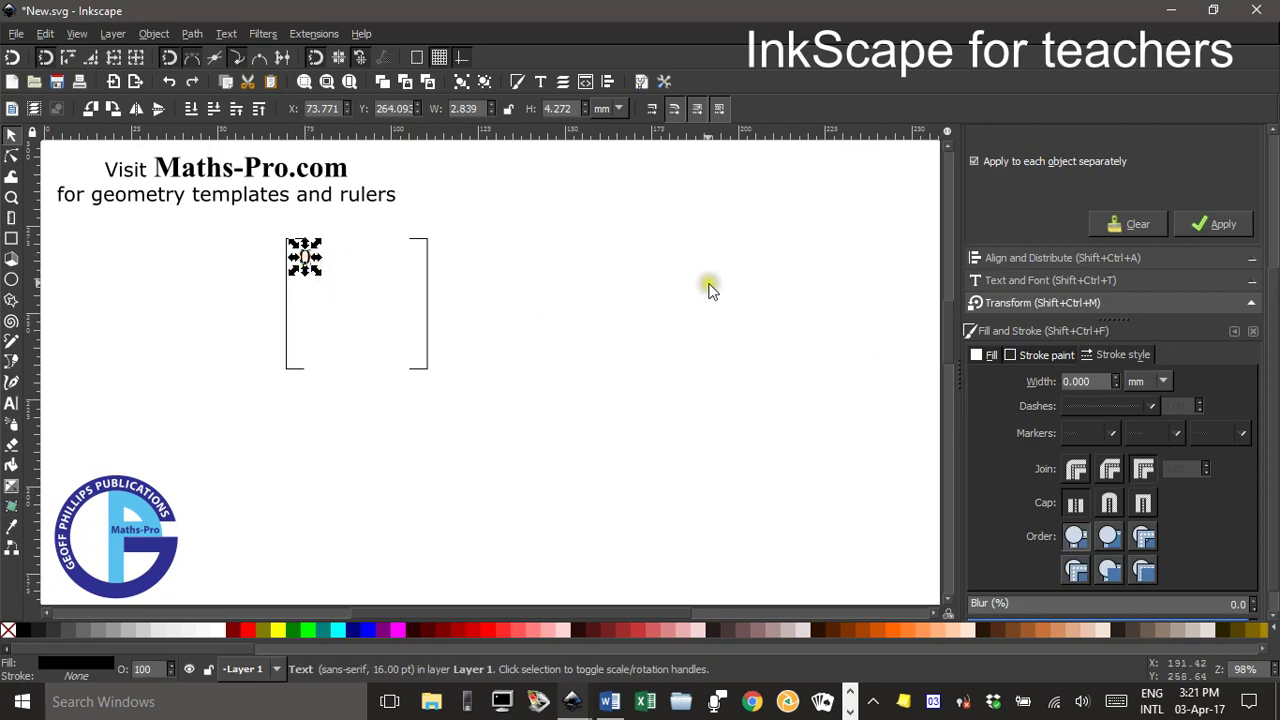
Set the first 0 to a 20 pt font size via Text and Font.
click(537, 82)
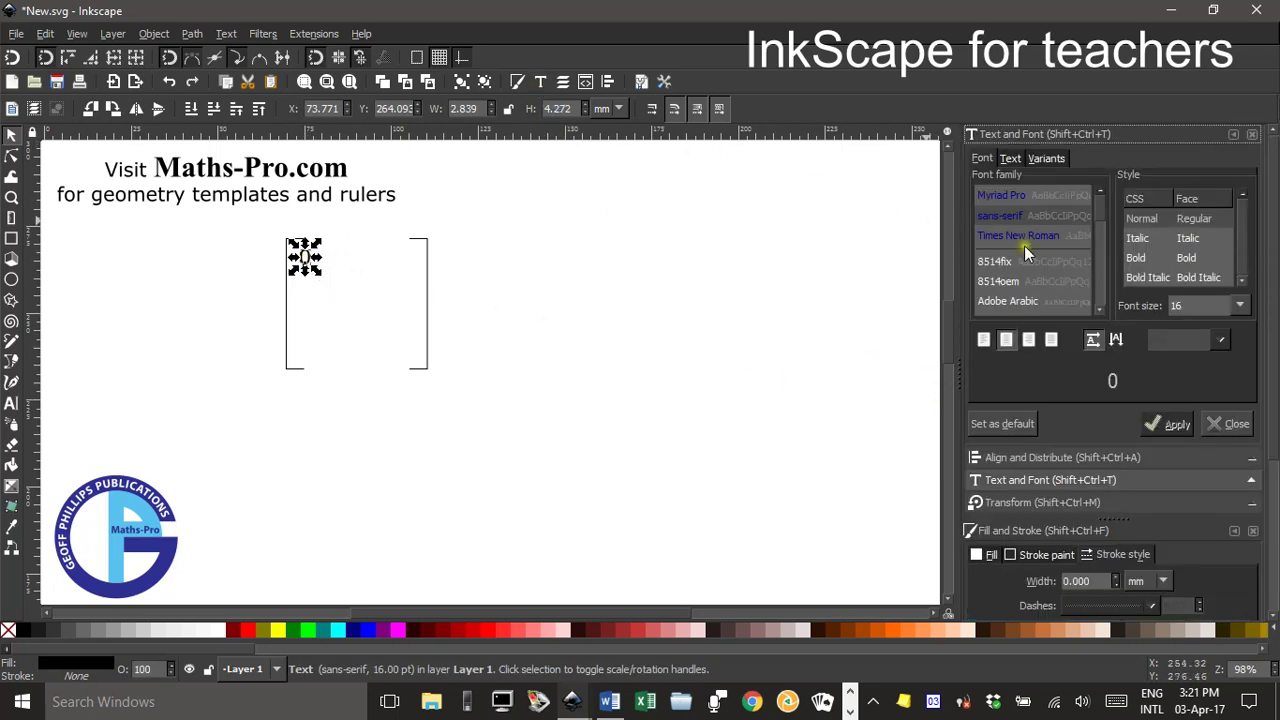
click(1241, 306)
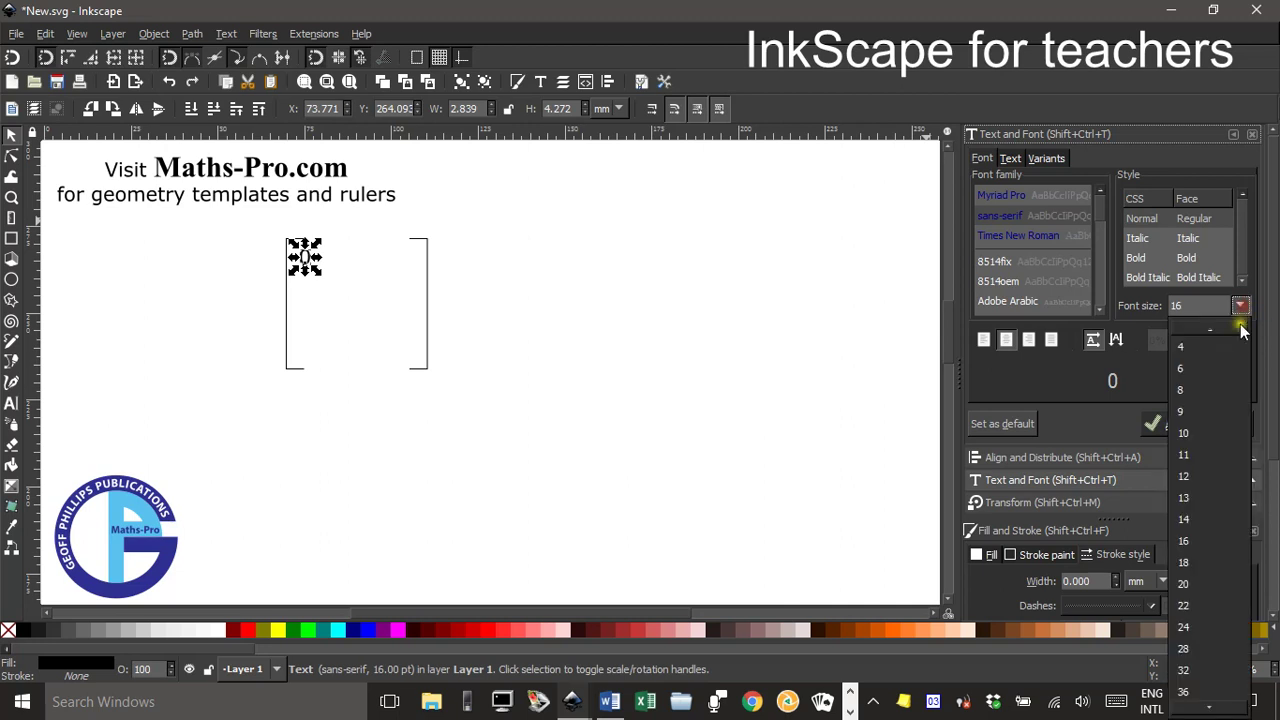
click(1218, 583)
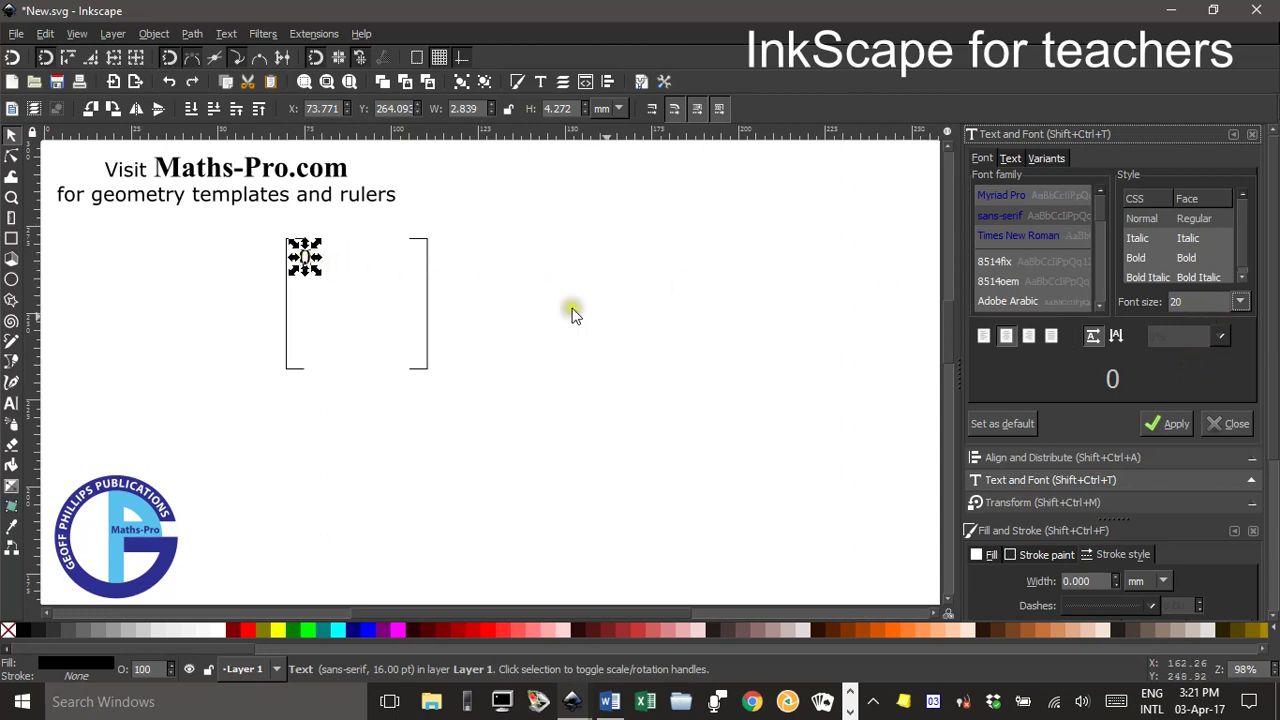
click(1157, 425)
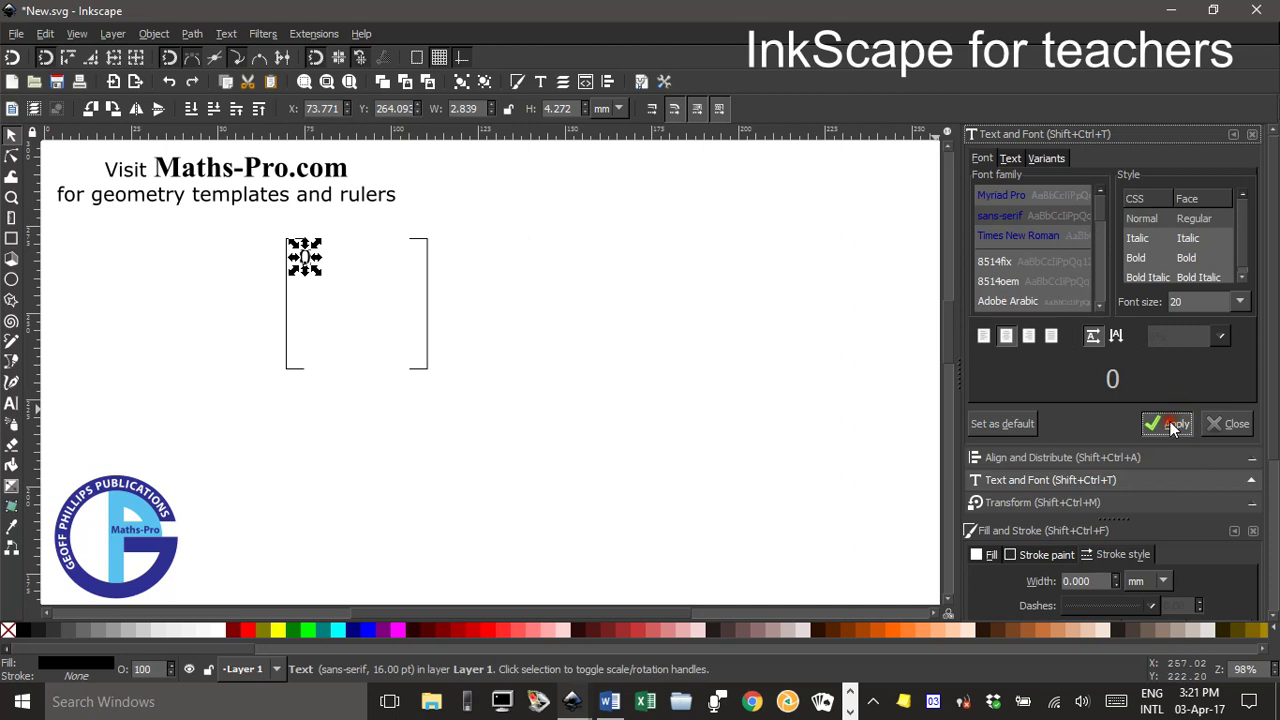
Duplicate the 0 for the next element in the top row.
click(615, 304)
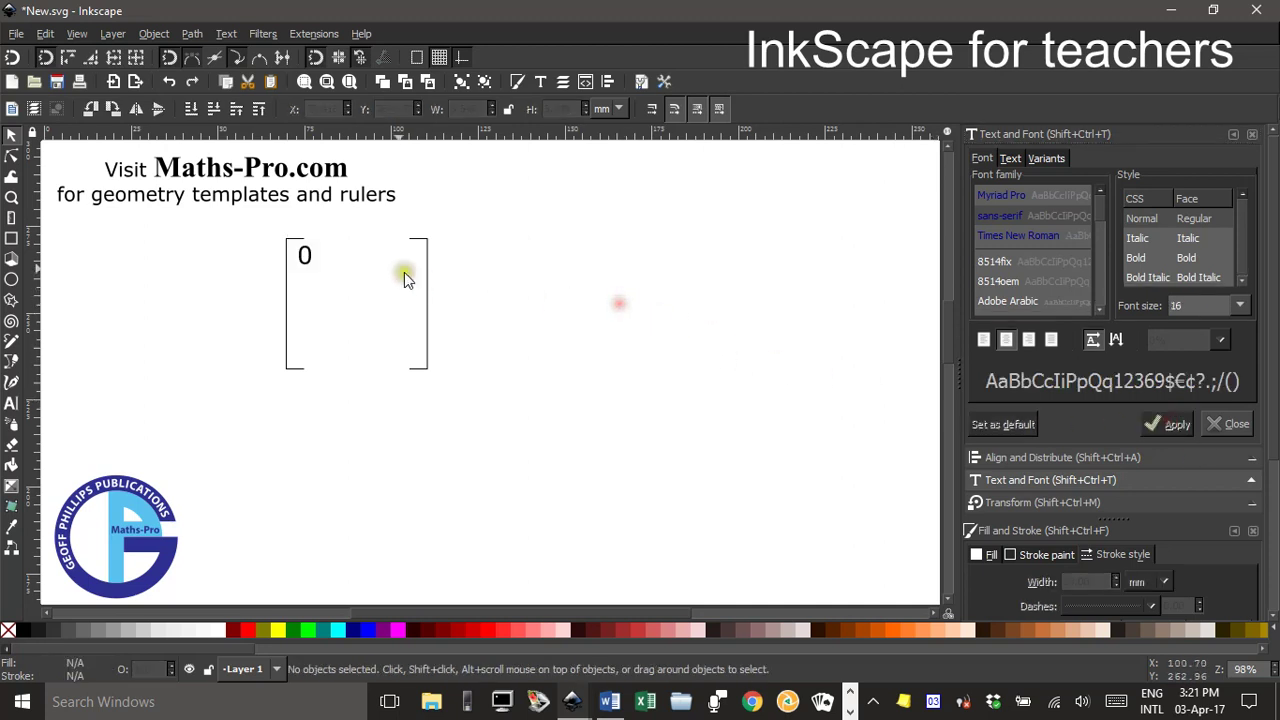
click(304, 257)
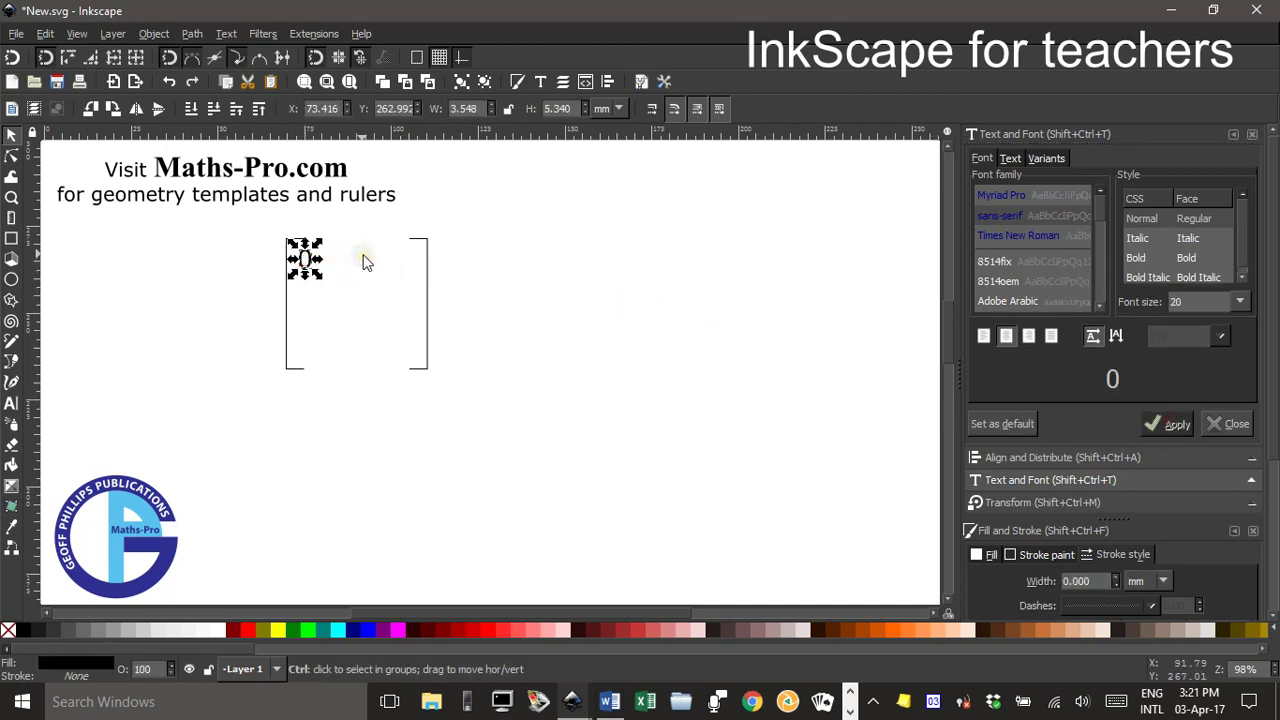
key(ctrl+d)
Add a third 0 at the right end of the top row and reposition the middle 0.
drag(308, 255, 361, 263)
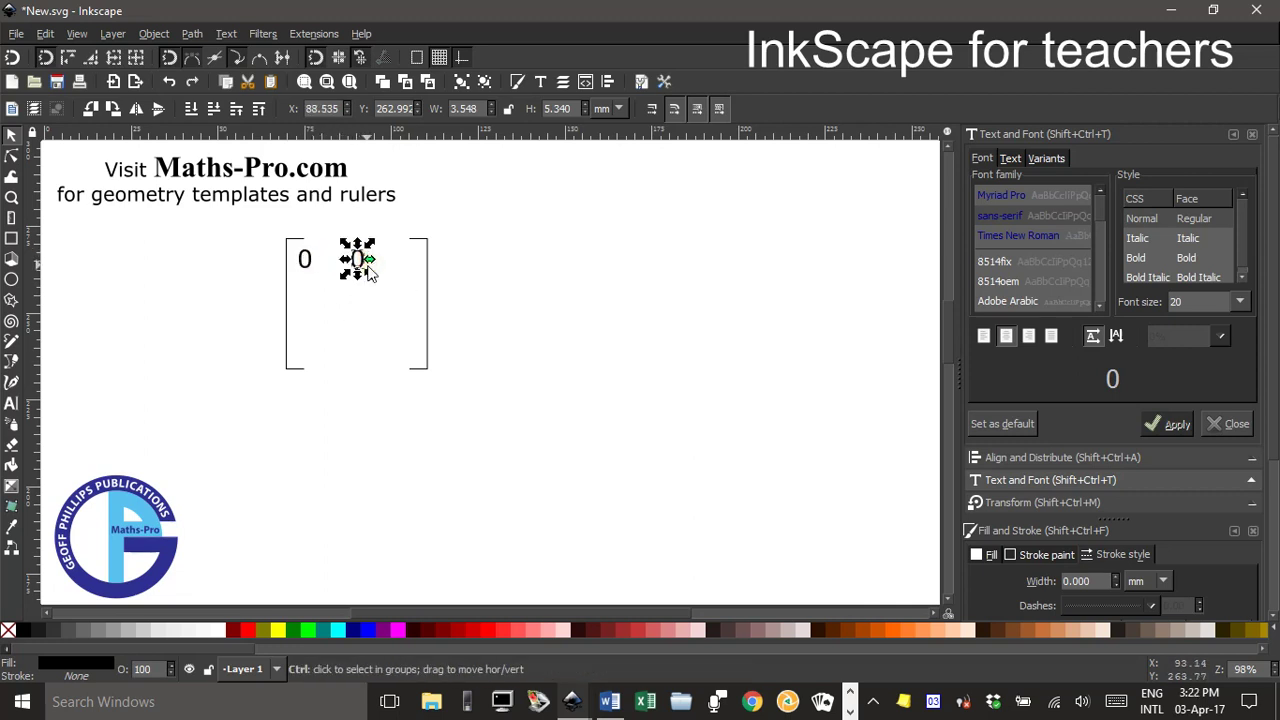
key(ctrl+d)
drag(356, 255, 414, 262)
click(397, 270)
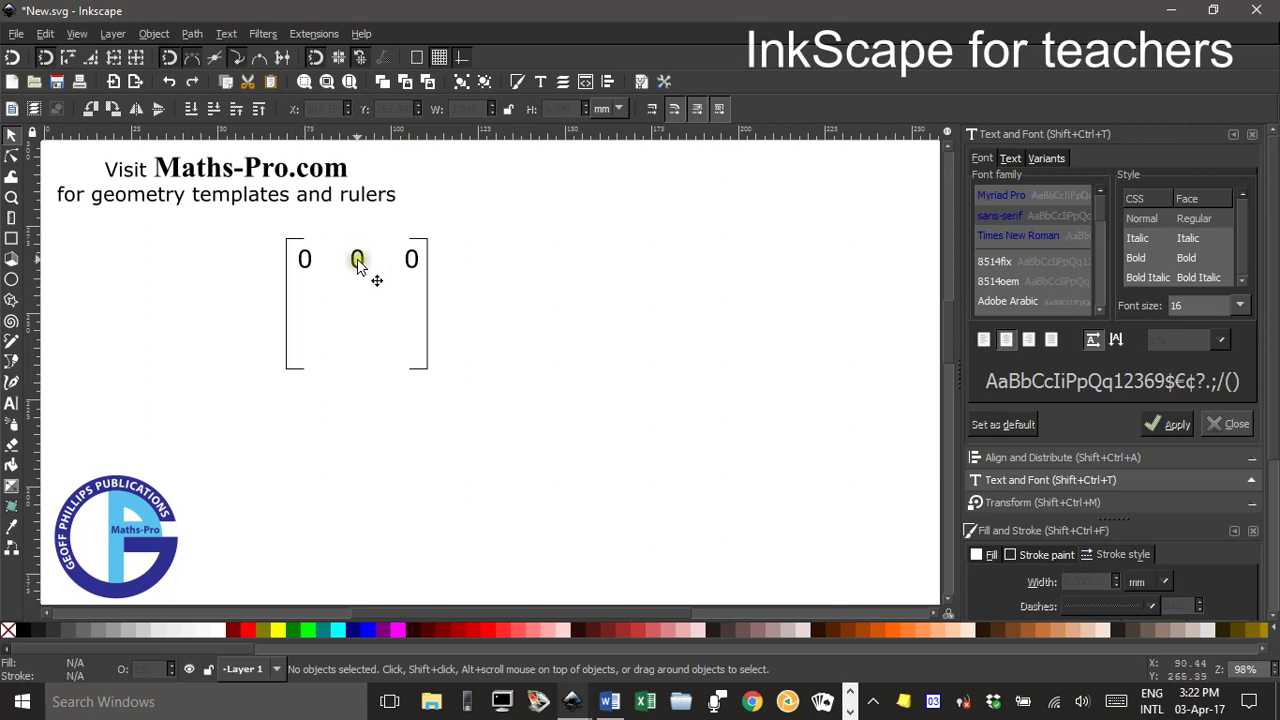
click(358, 261)
drag(358, 261, 418, 251)
click(519, 295)
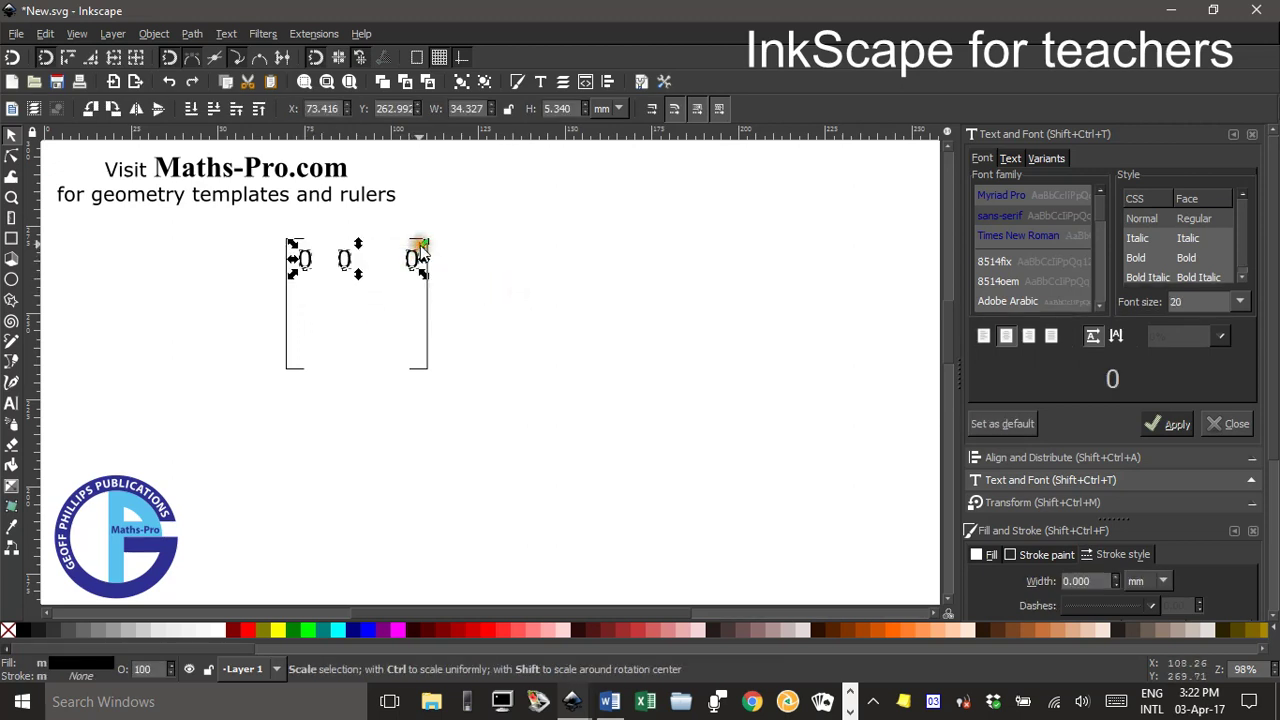
Distribute the three top-row zeros' centres equidistantly horizontally via Align and Distribute.
click(1079, 458)
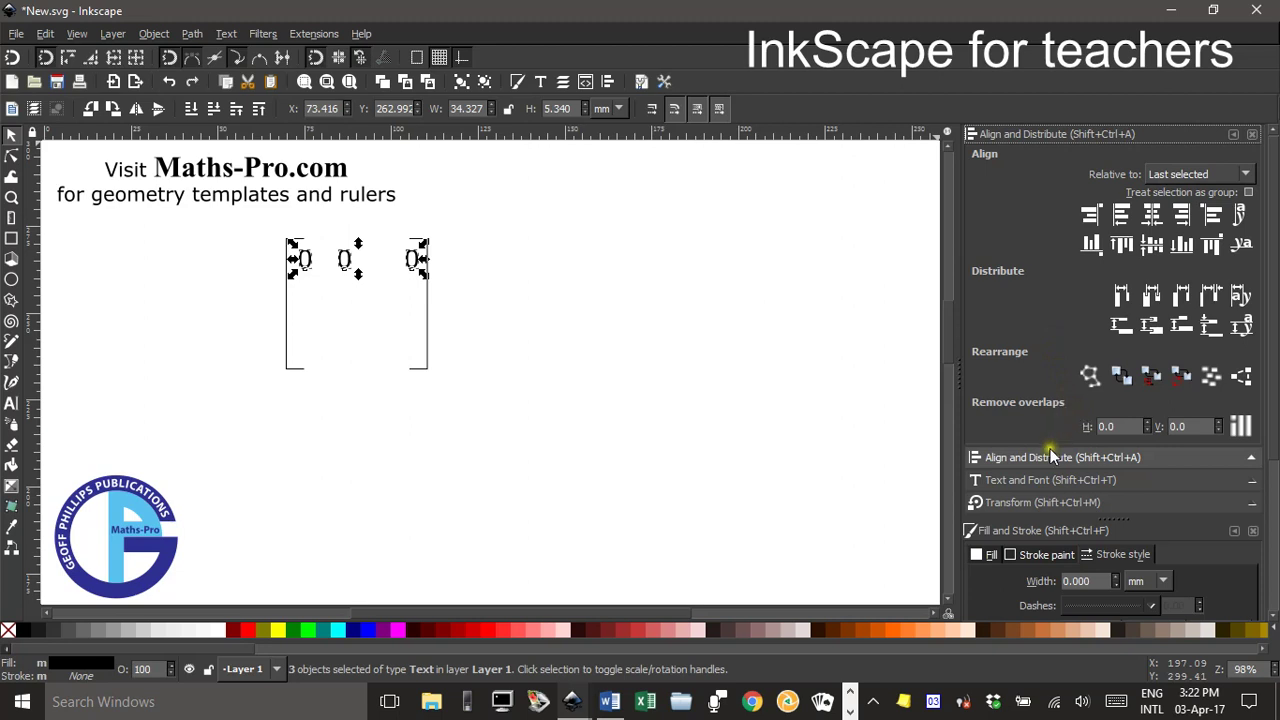
click(1150, 296)
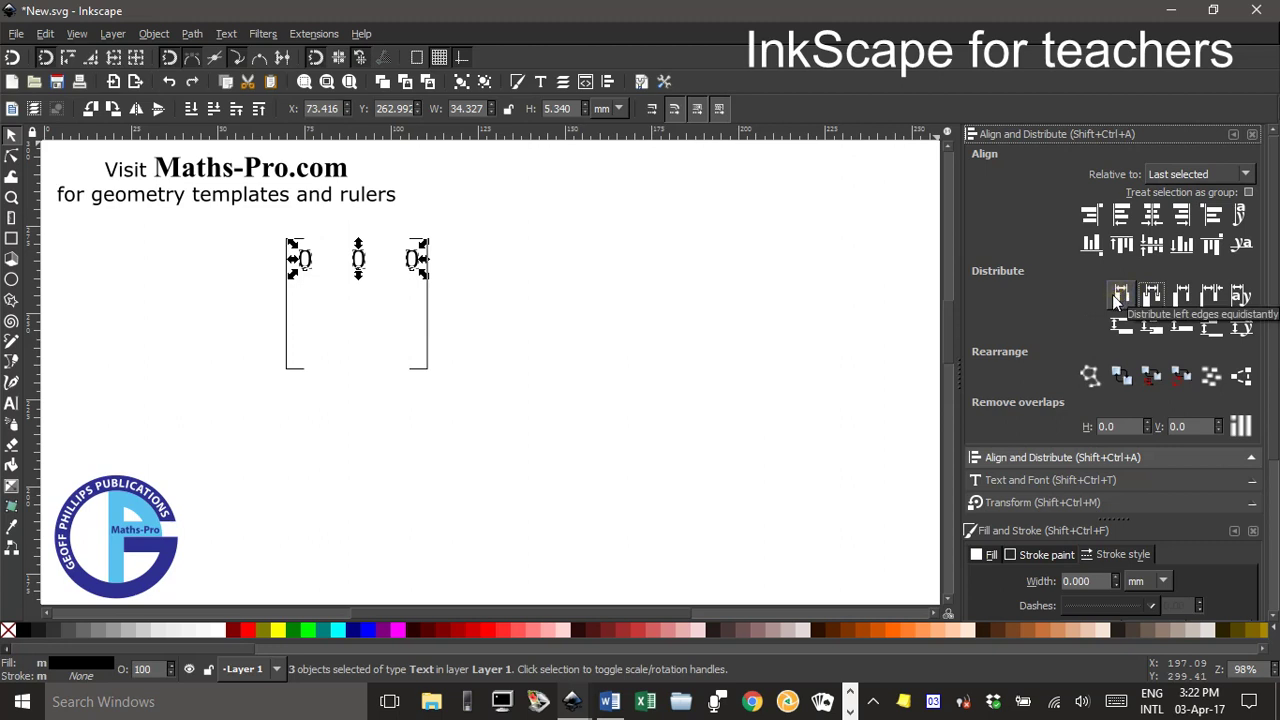
Group the three top-row zeros into a single object.
key(ctrl+g)
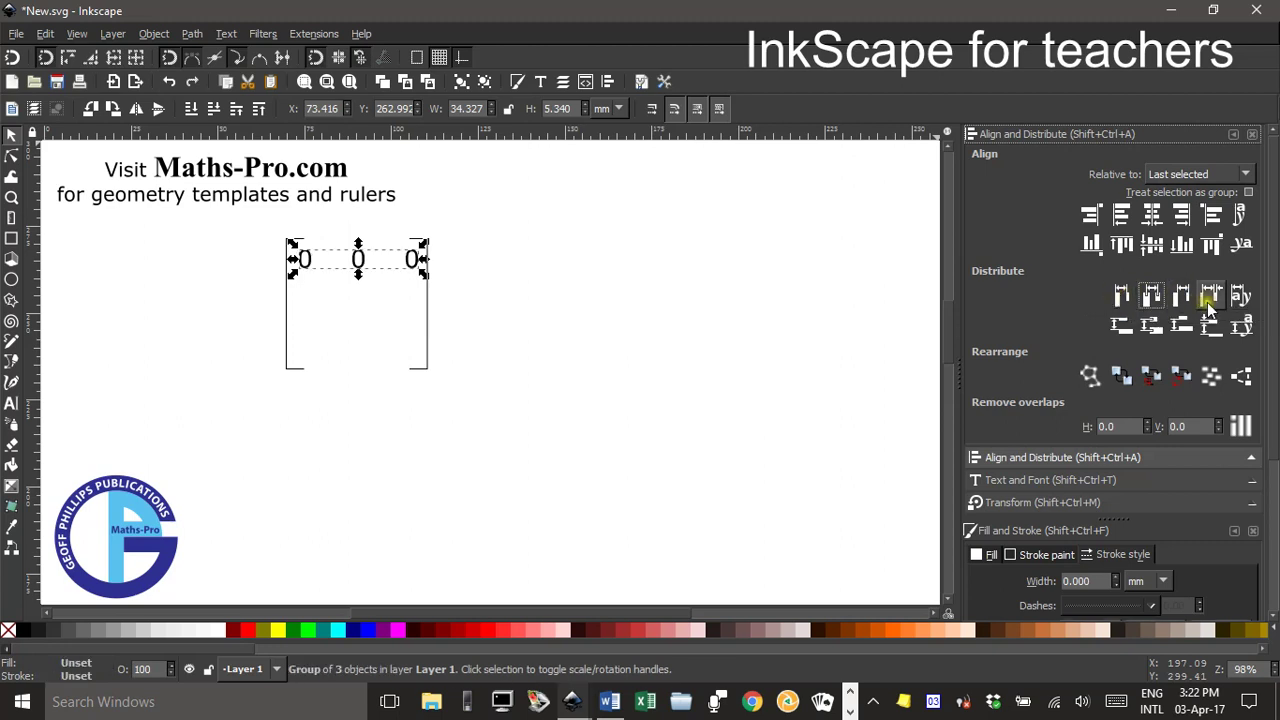
click(600, 338)
click(358, 262)
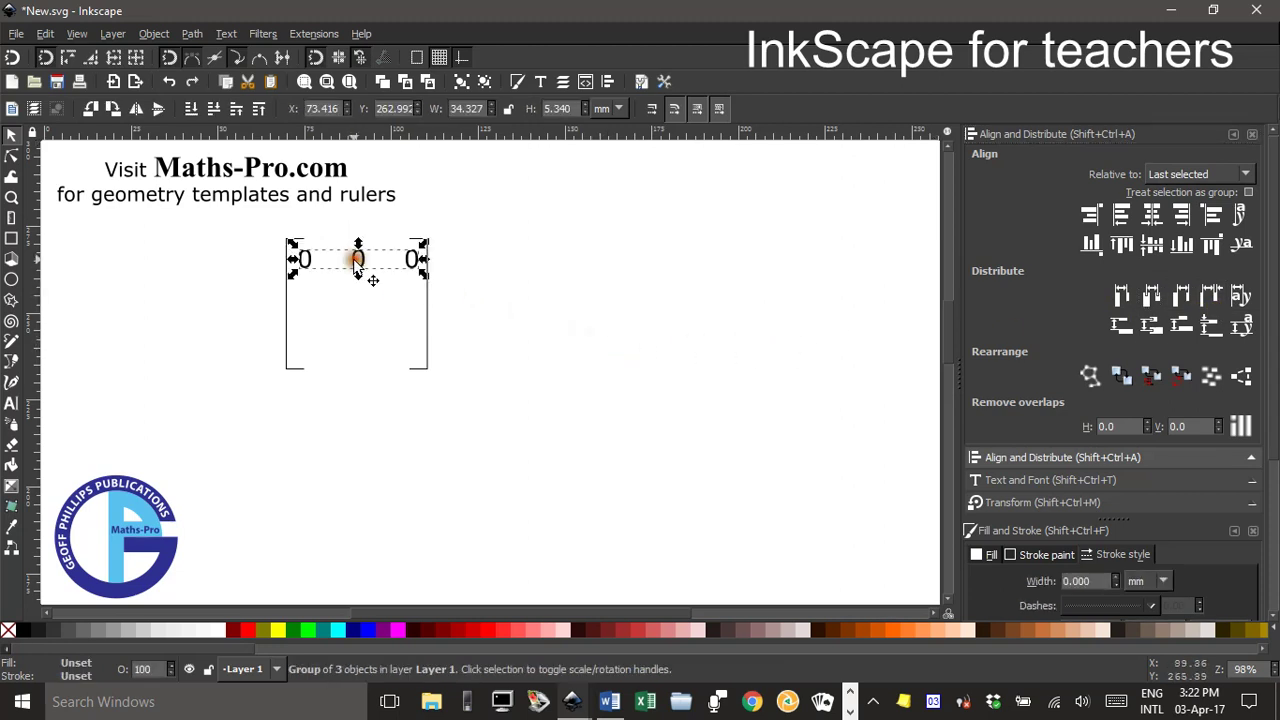
click(516, 335)
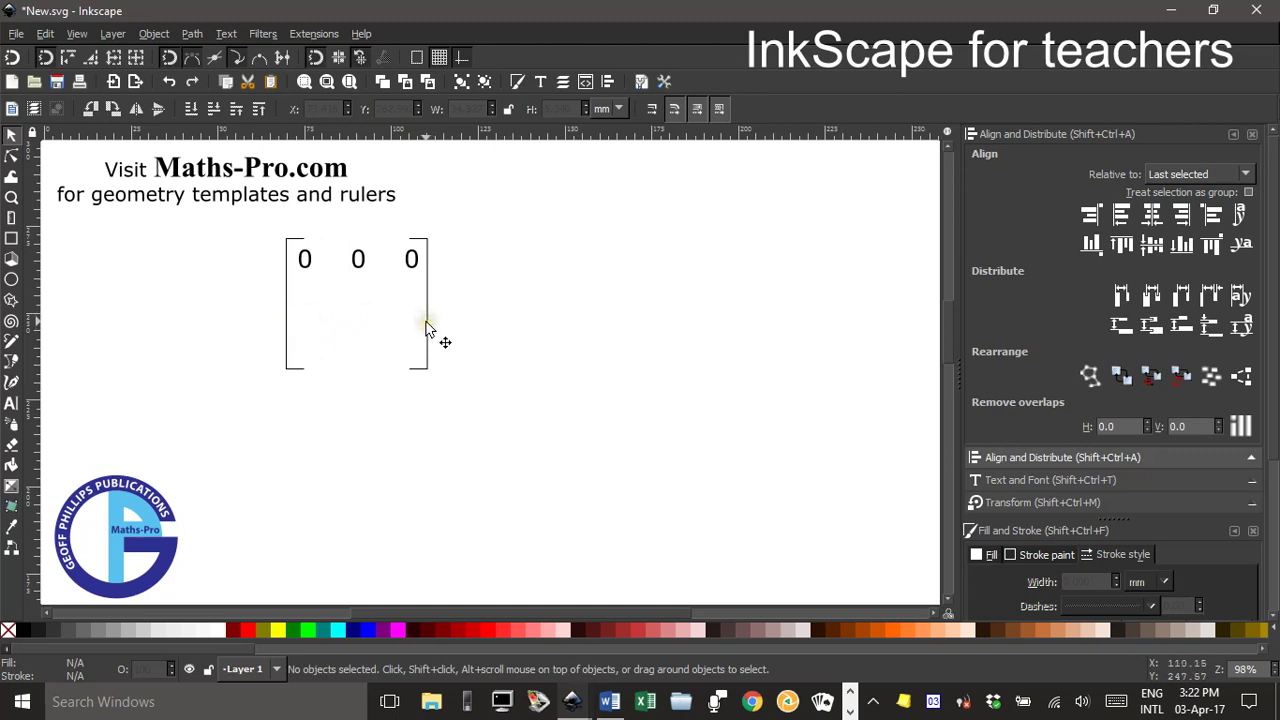
Nudge the right bracket slightly right, then group both brackets together.
click(426, 326)
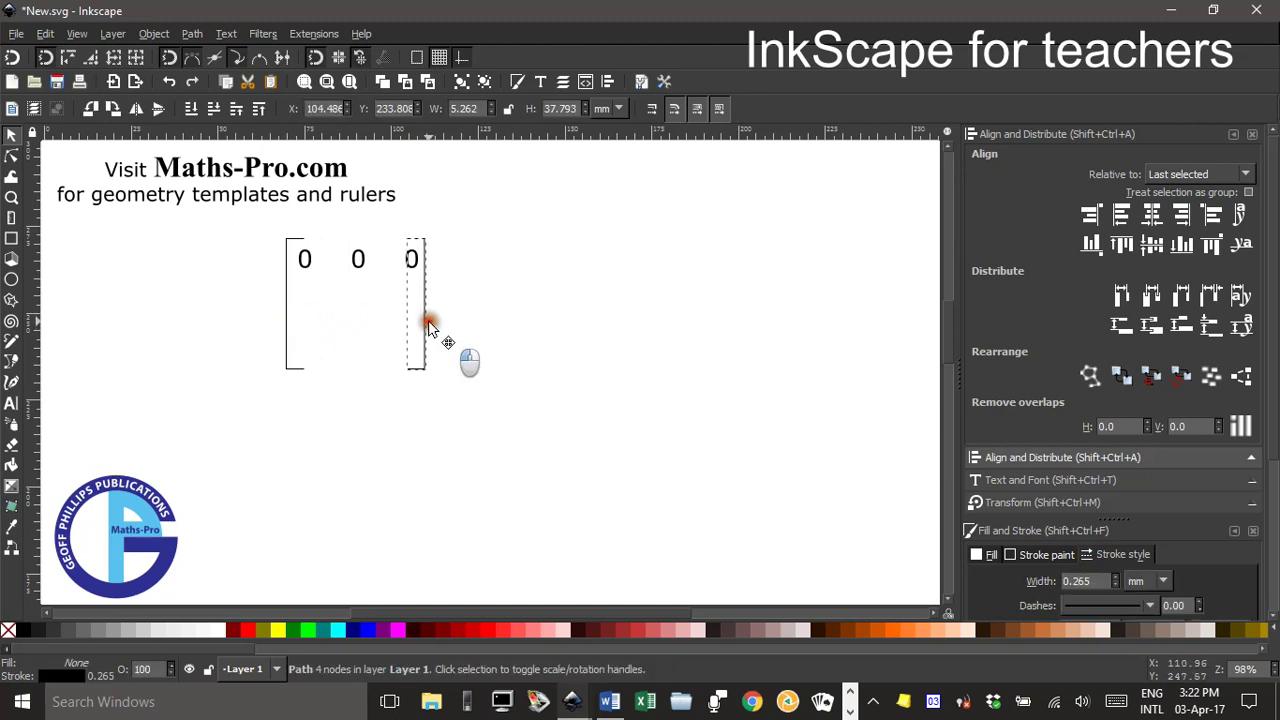
drag(428, 326, 466, 330)
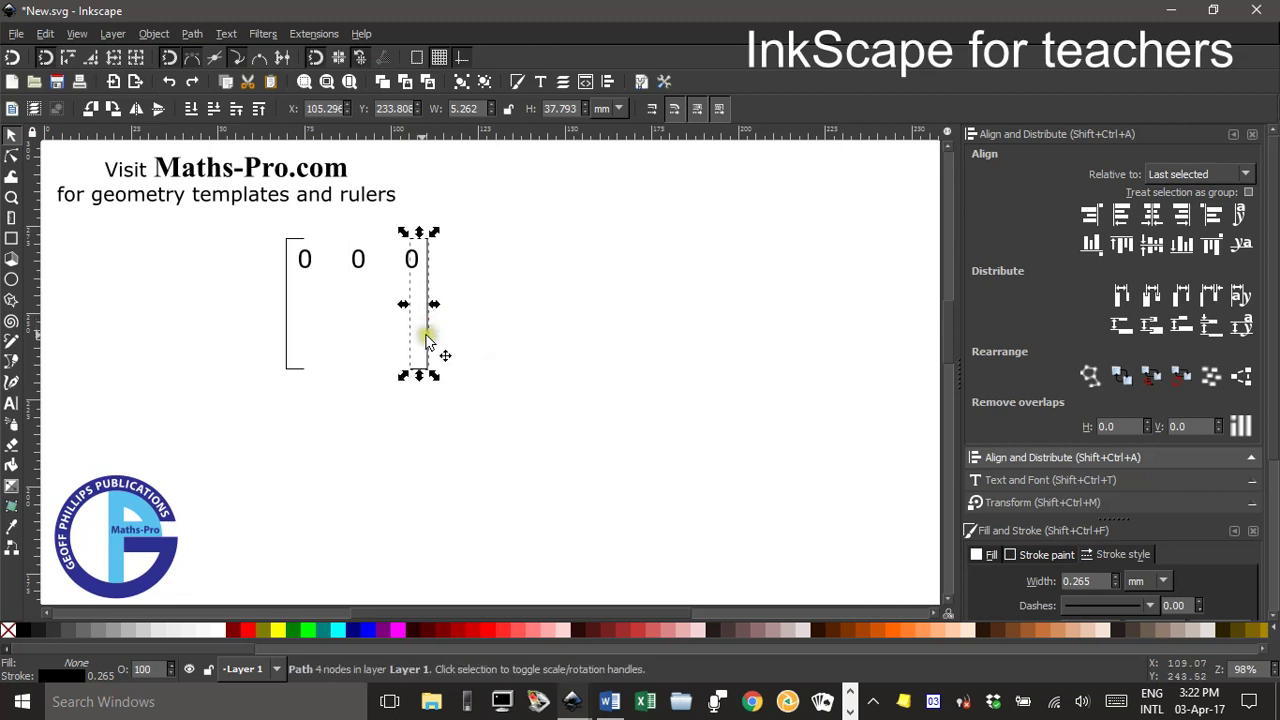
click(288, 321)
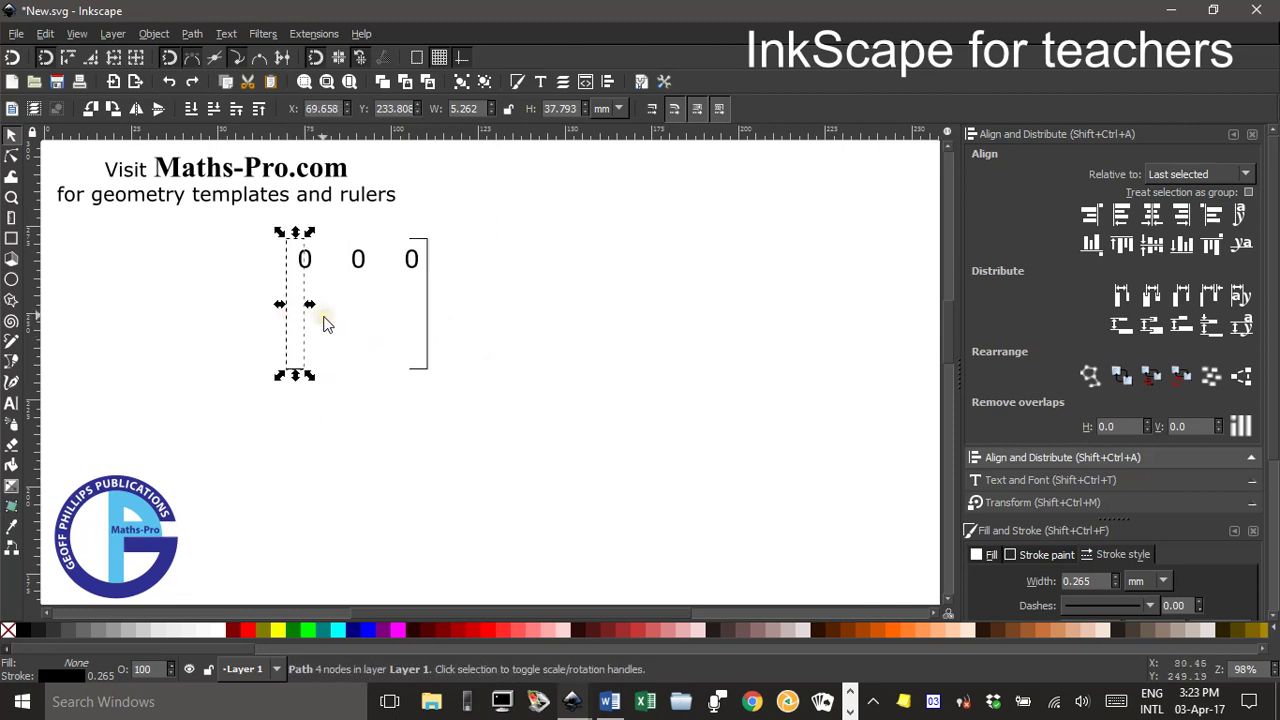
shift+click(421, 314)
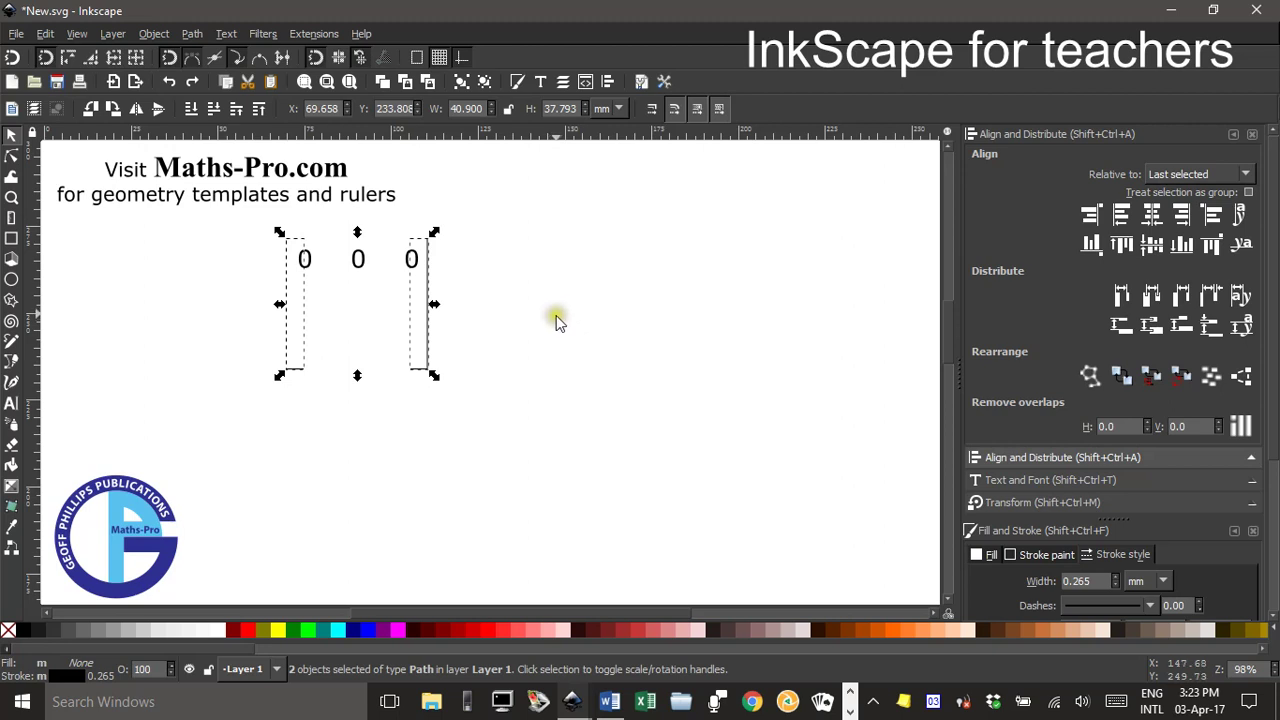
key(ctrl+g)
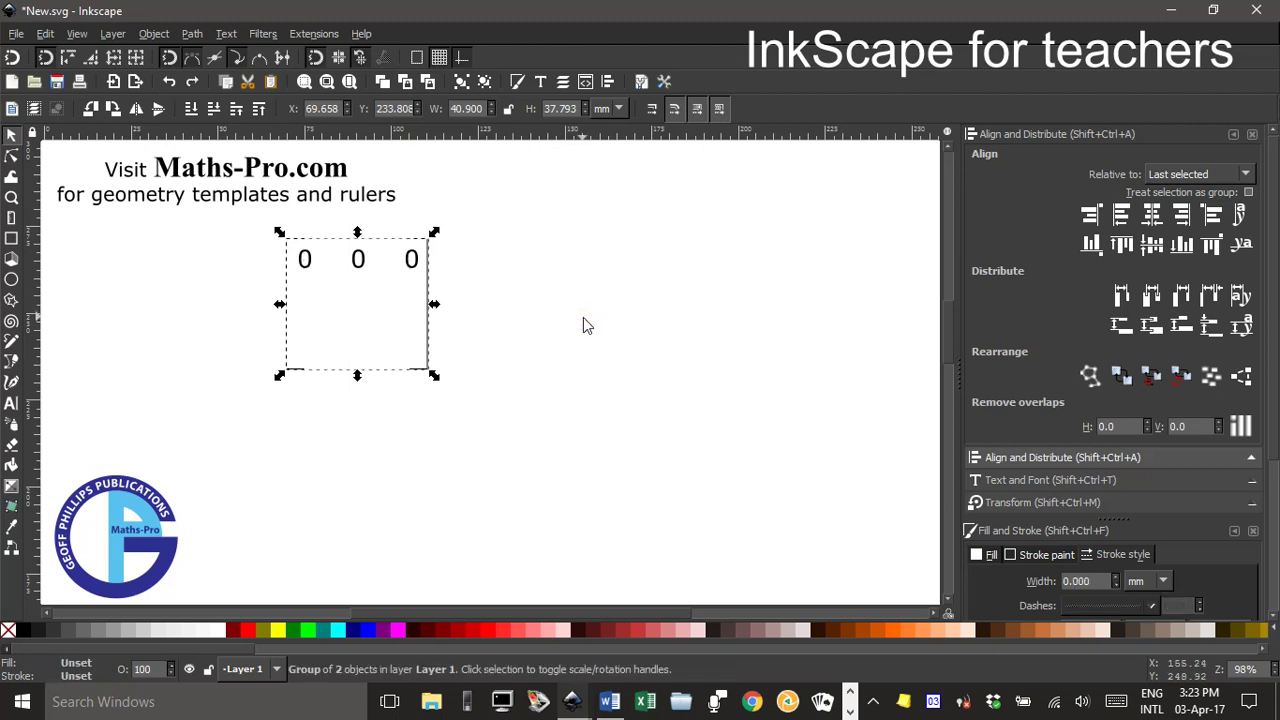
Centre the zero row horizontally on the brackets, undoing the vertical centring so it stays on top.
click(503, 316)
click(425, 289)
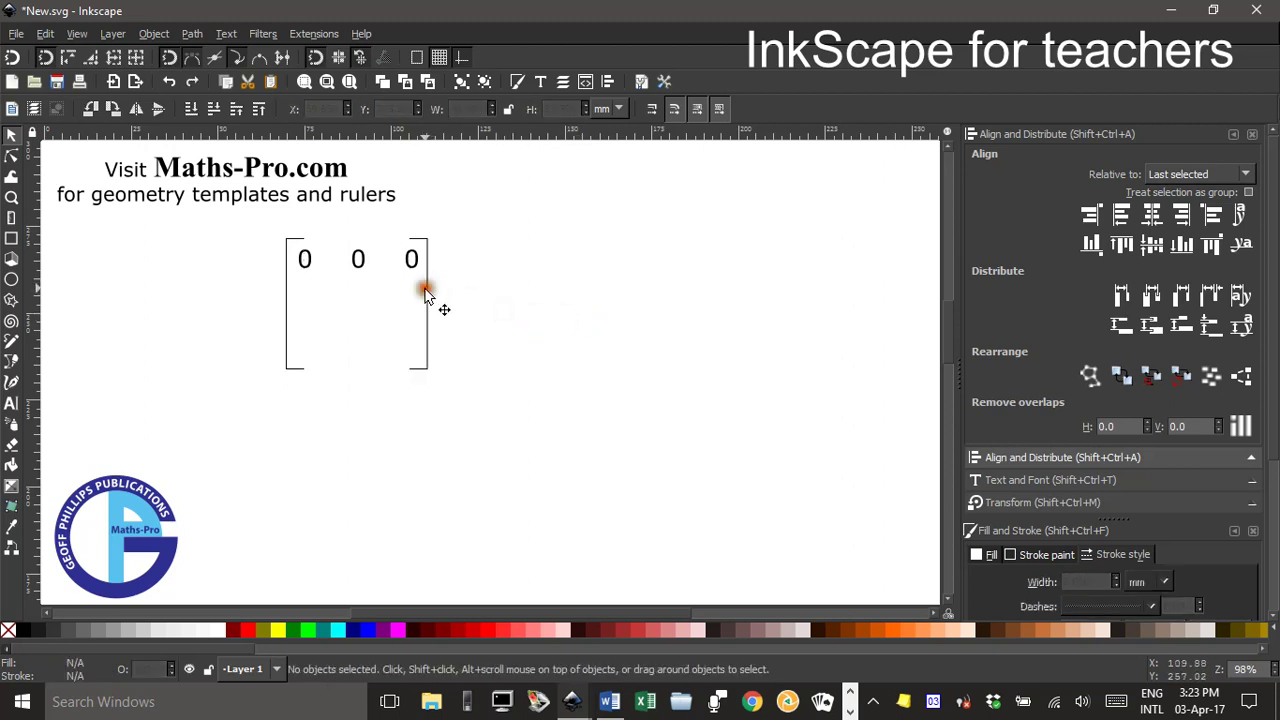
click(460, 300)
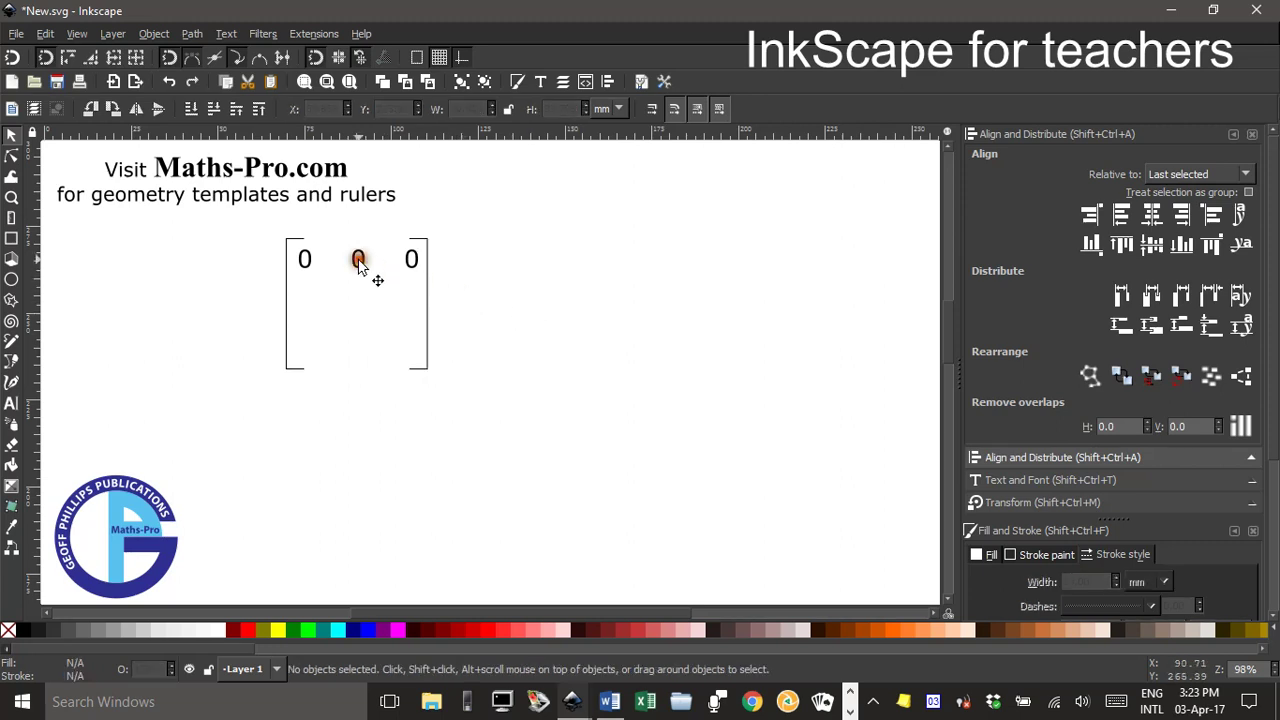
click(358, 262)
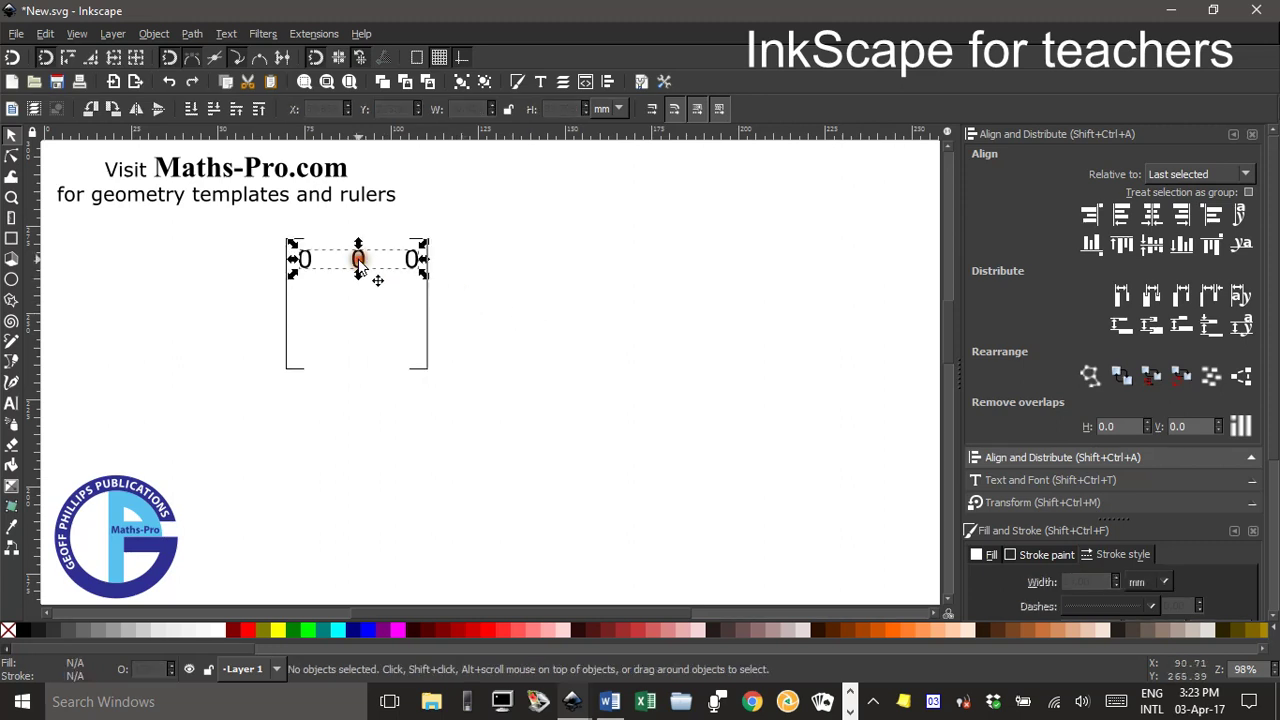
shift+click(426, 325)
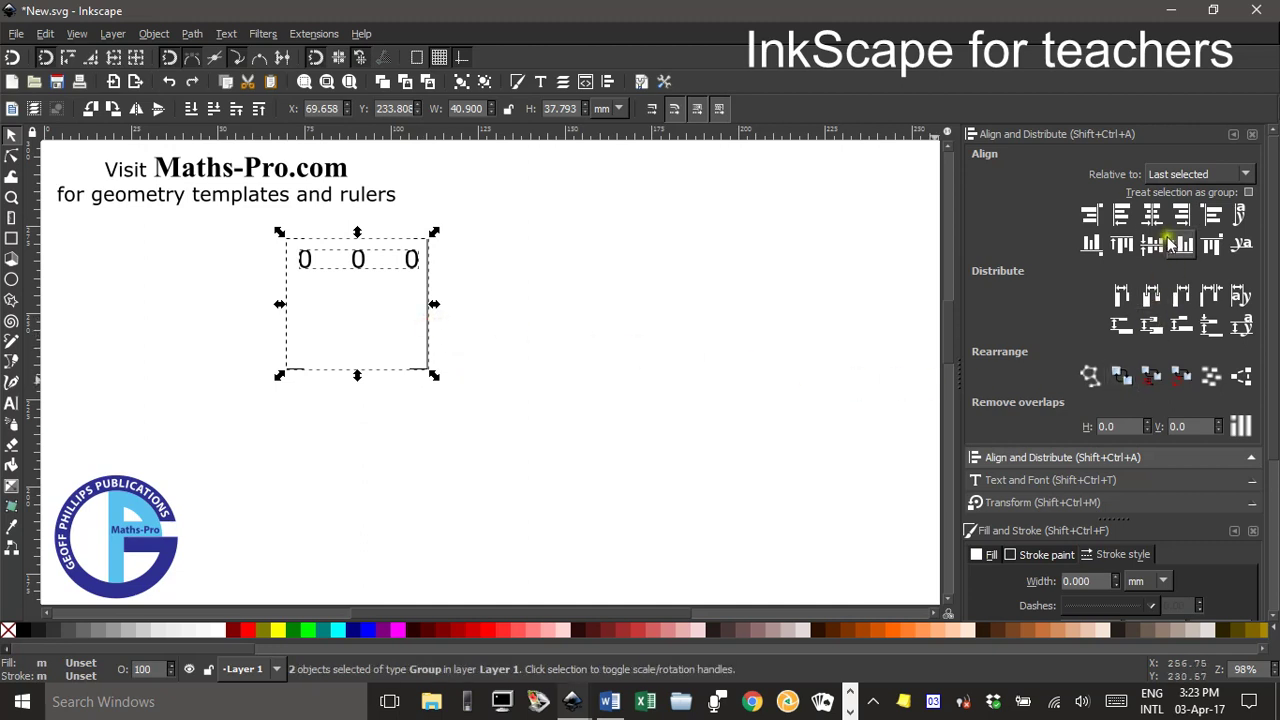
click(1155, 220)
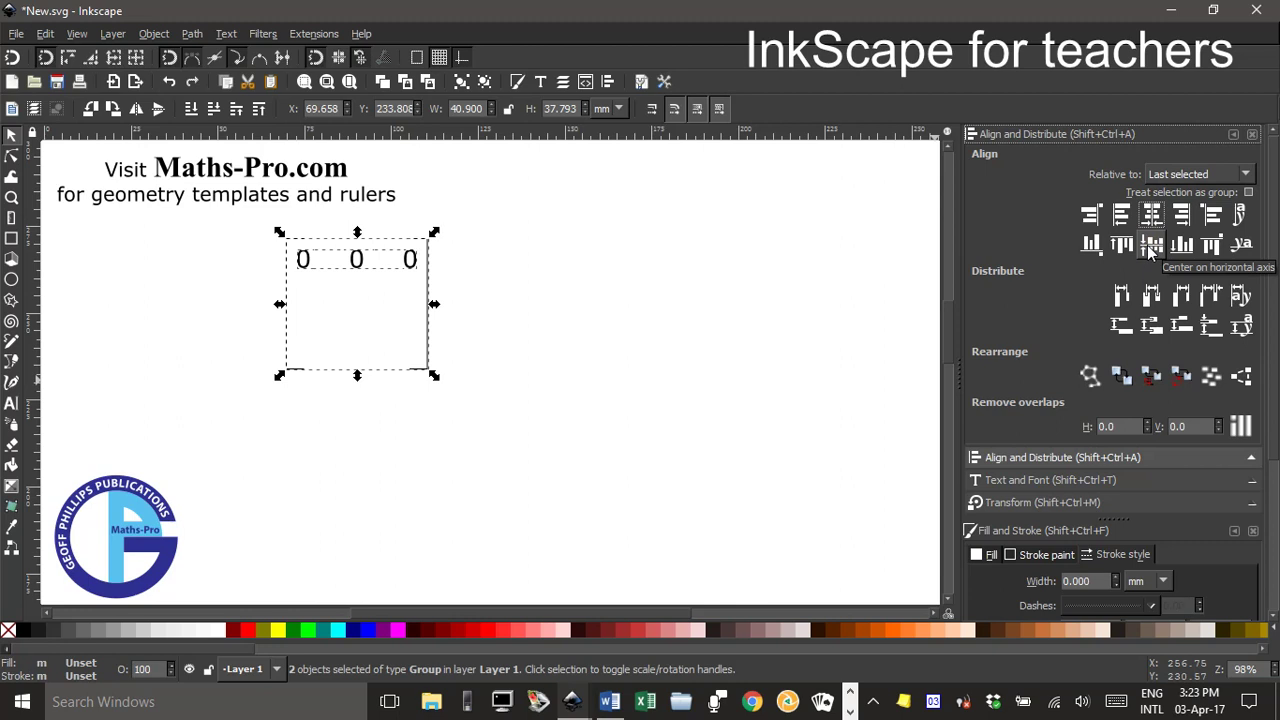
click(1151, 246)
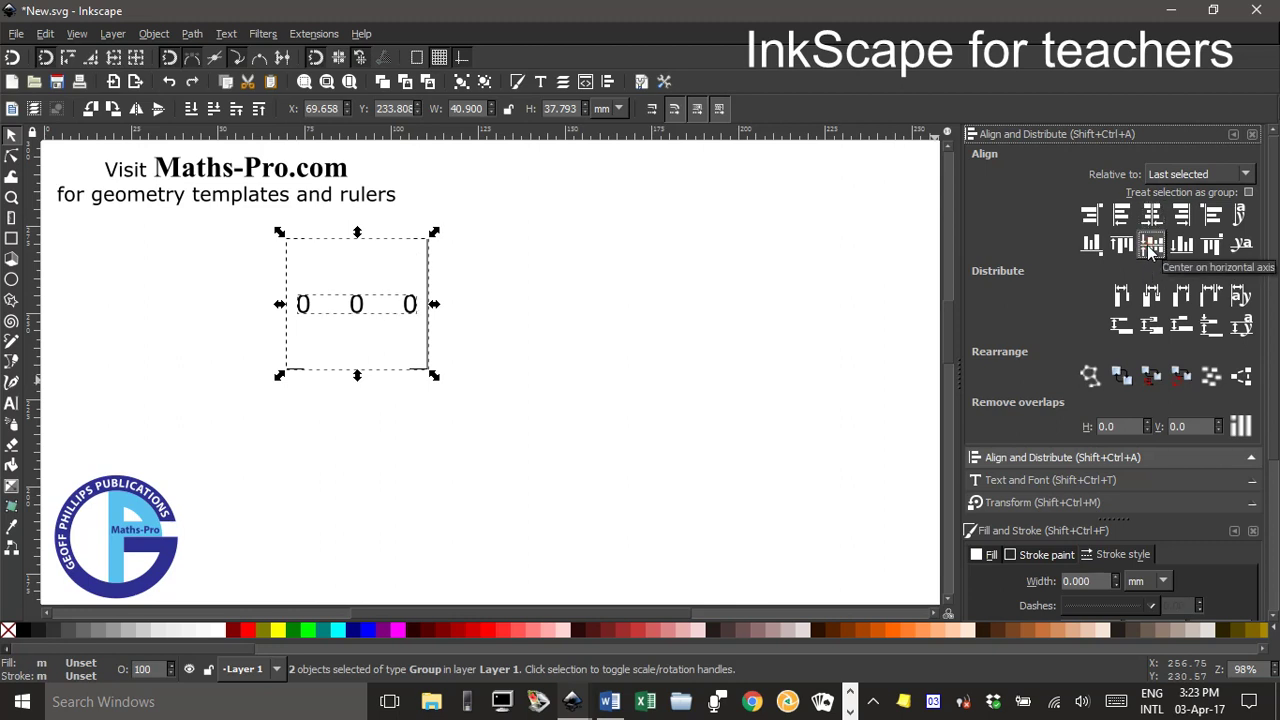
key(ctrl+z)
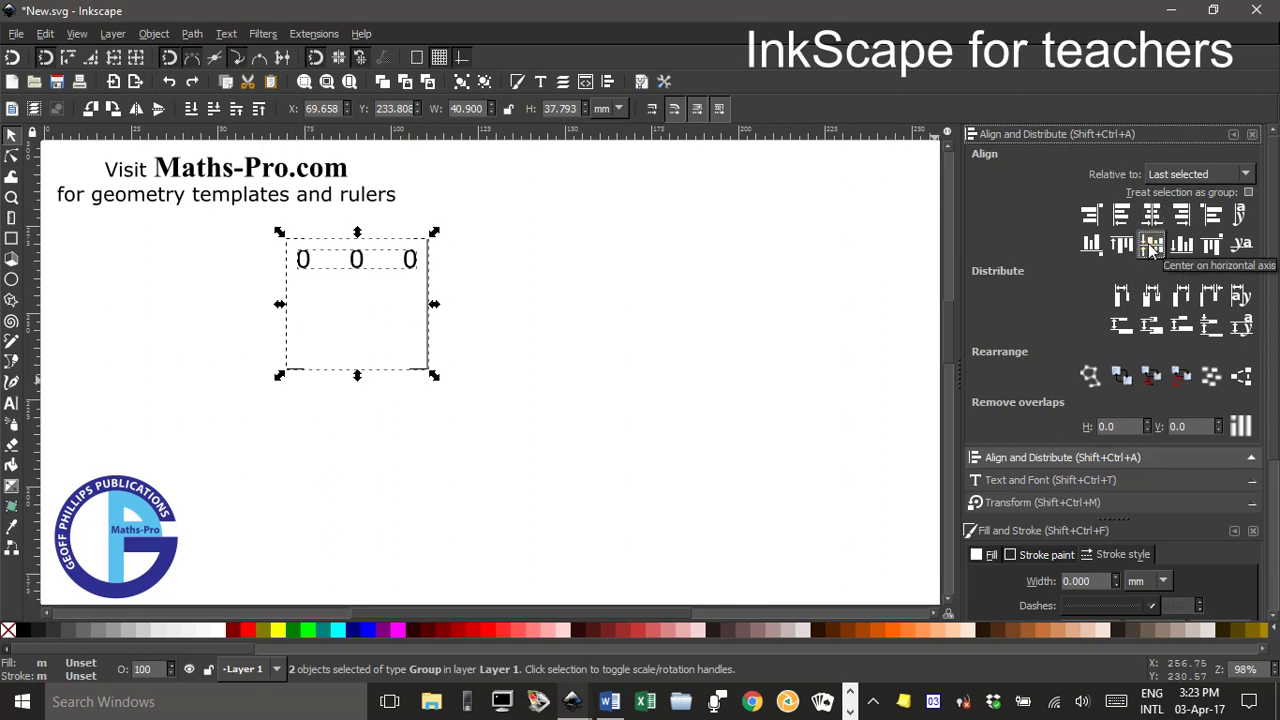
click(663, 253)
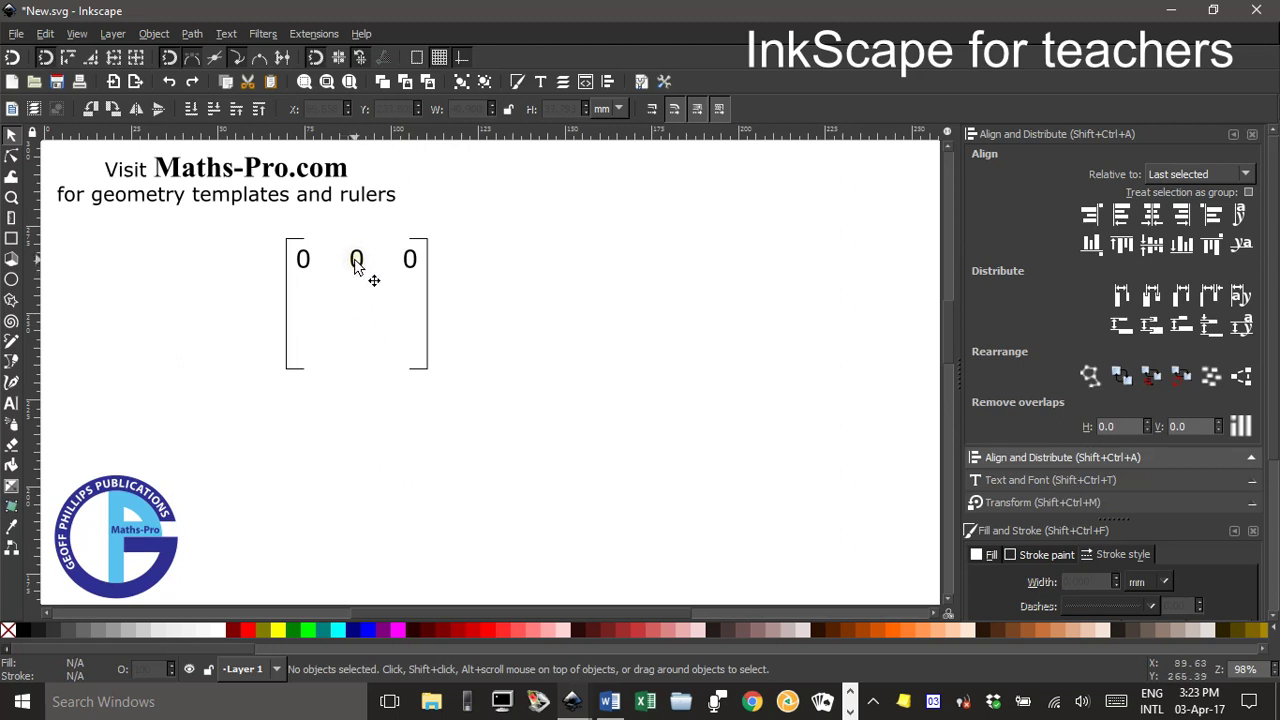
Duplicate the zero row twice, placing copies in the middle and at the bottom of the brackets.
click(356, 262)
key(ctrl)
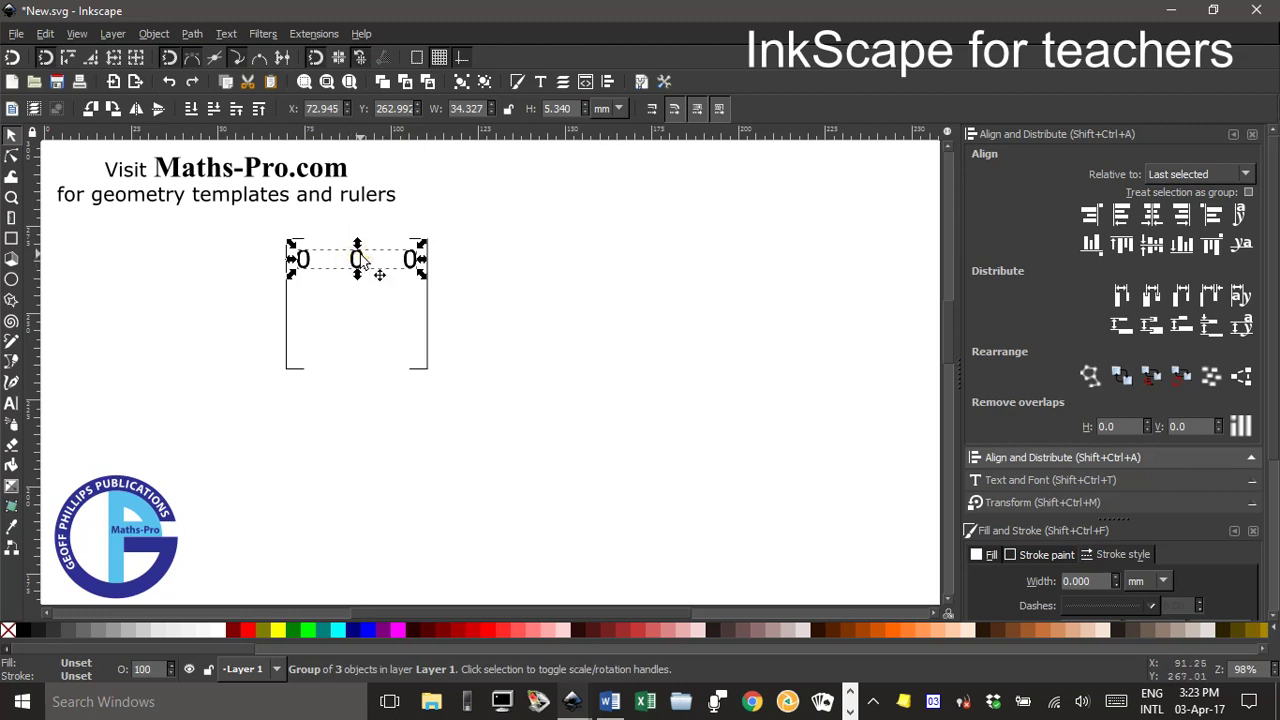
key(ctrl+d)
drag(362, 258, 360, 285)
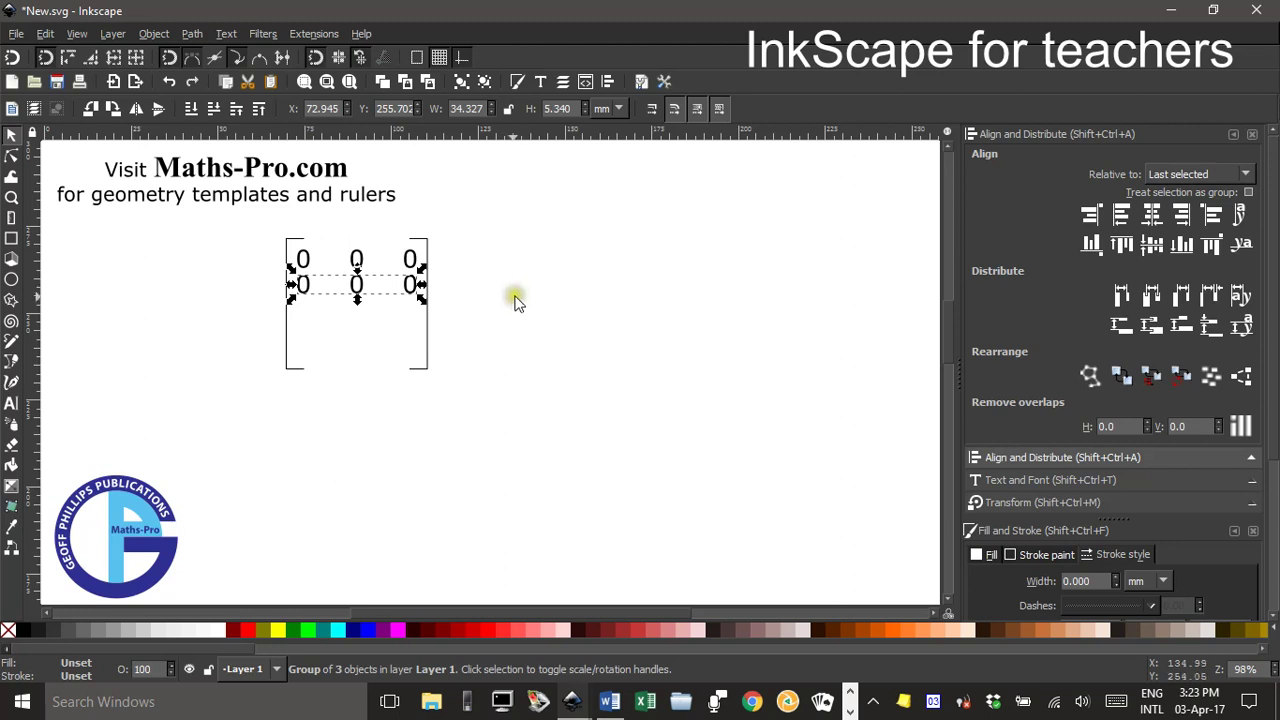
key(ctrl)
drag(357, 290, 357, 359)
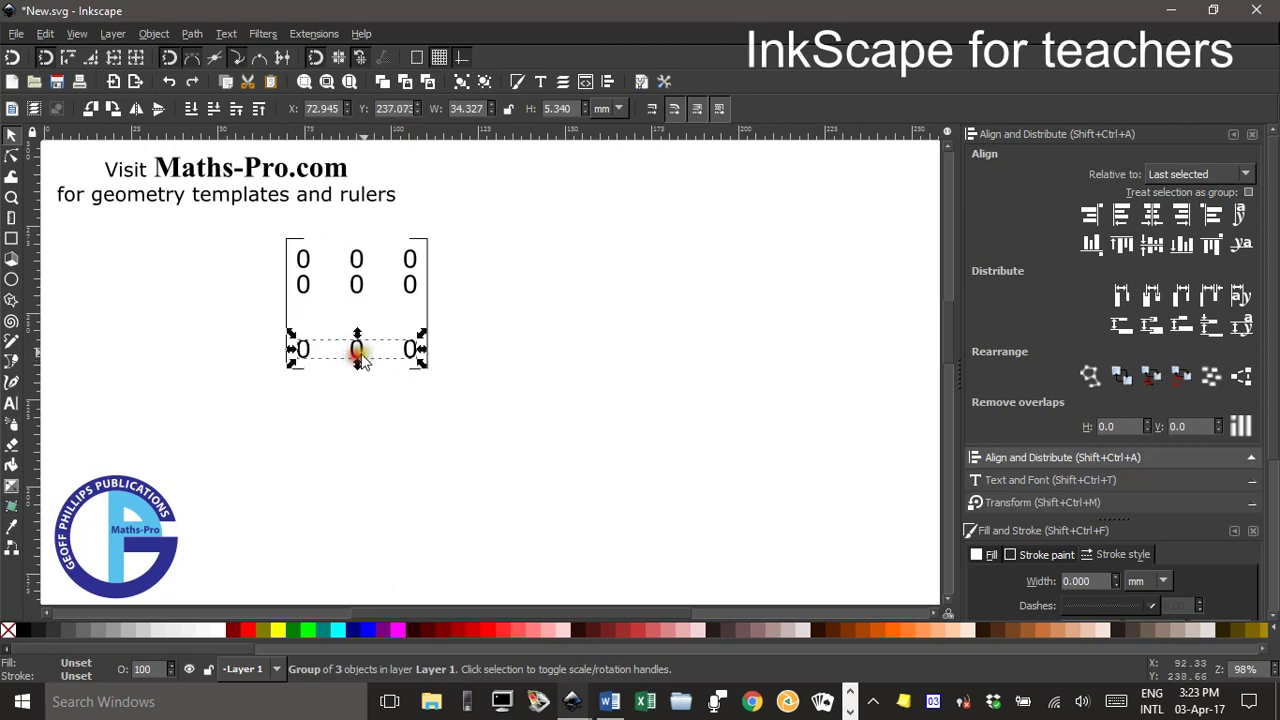
Distribute the three zero rows' centres evenly from top to bottom.
shift+click(356, 288)
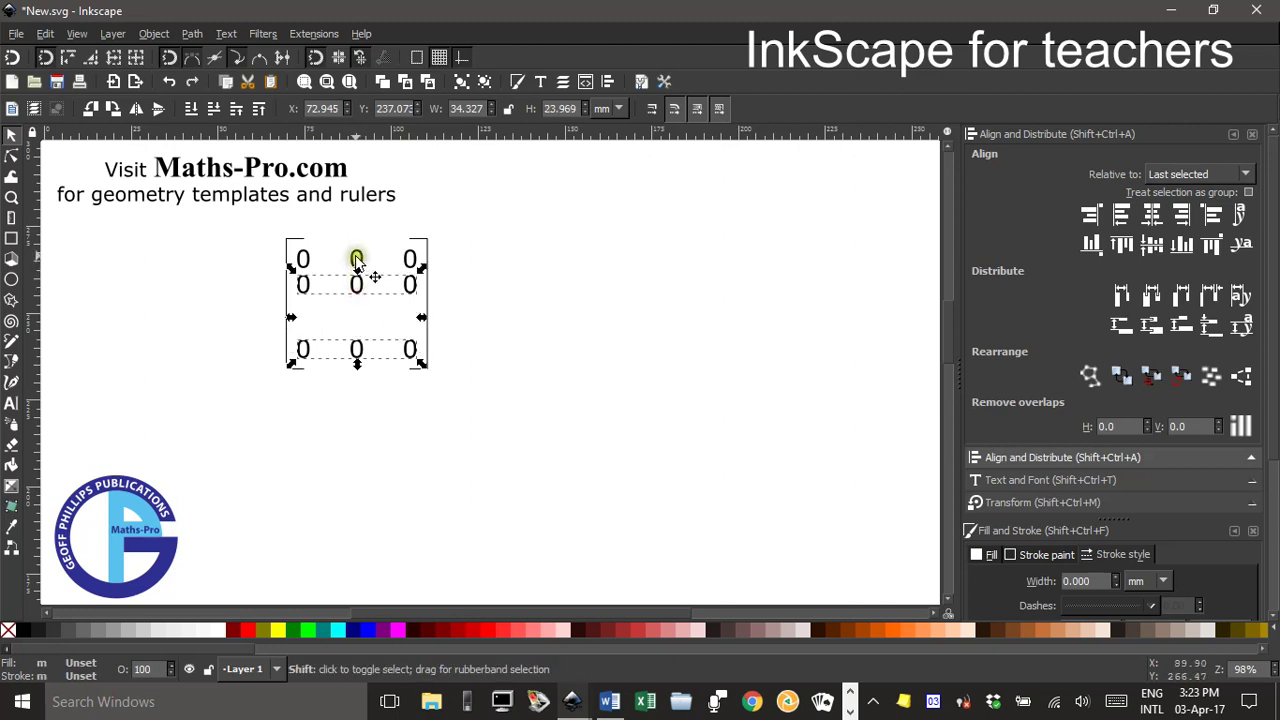
shift+click(357, 259)
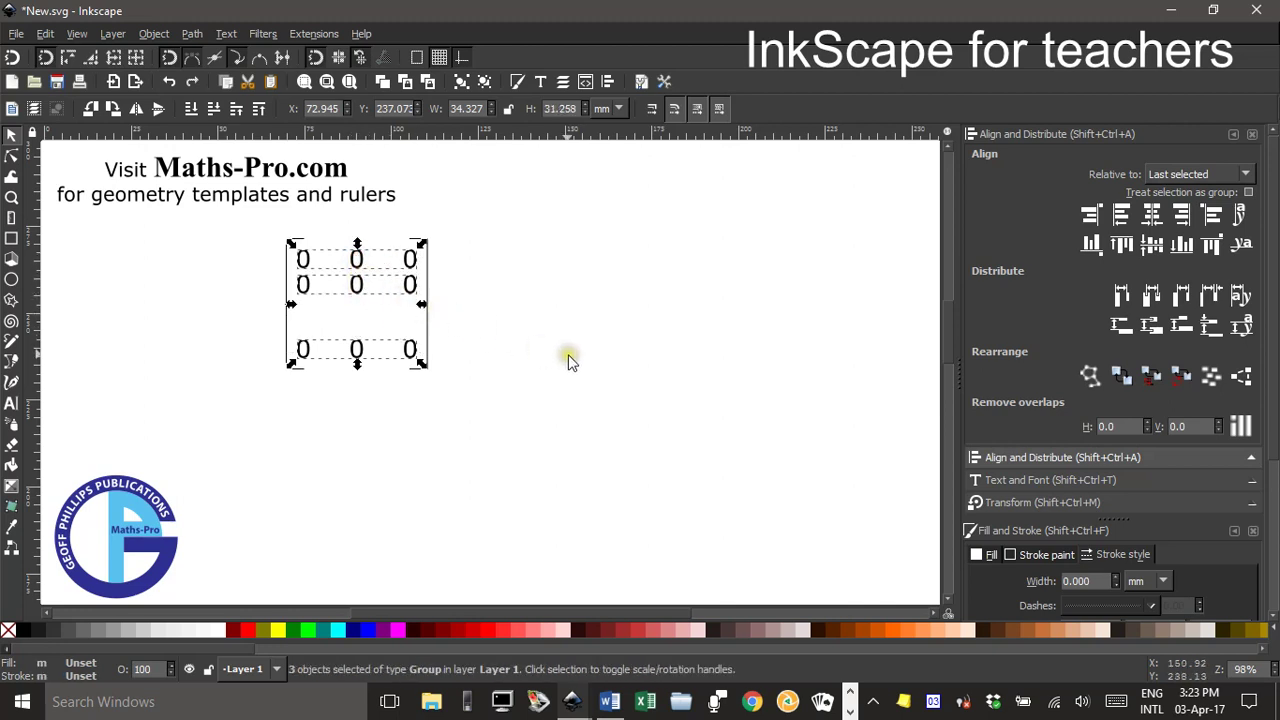
click(1152, 328)
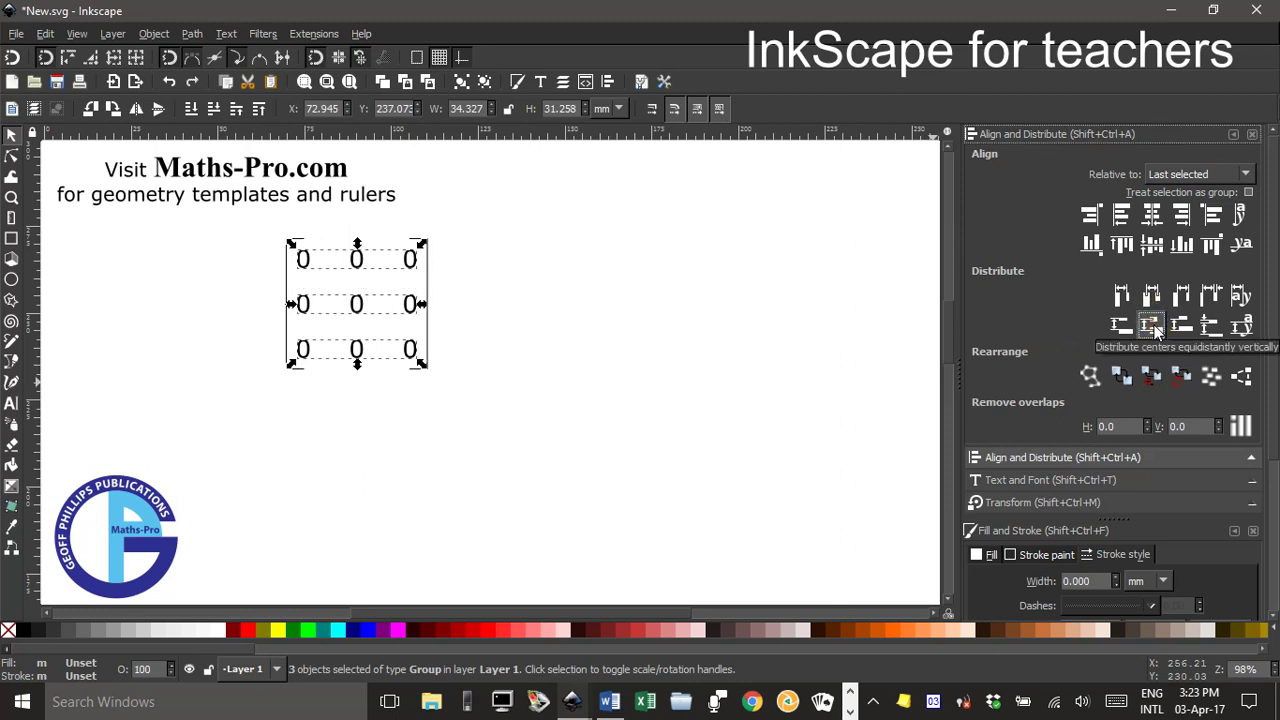
click(603, 342)
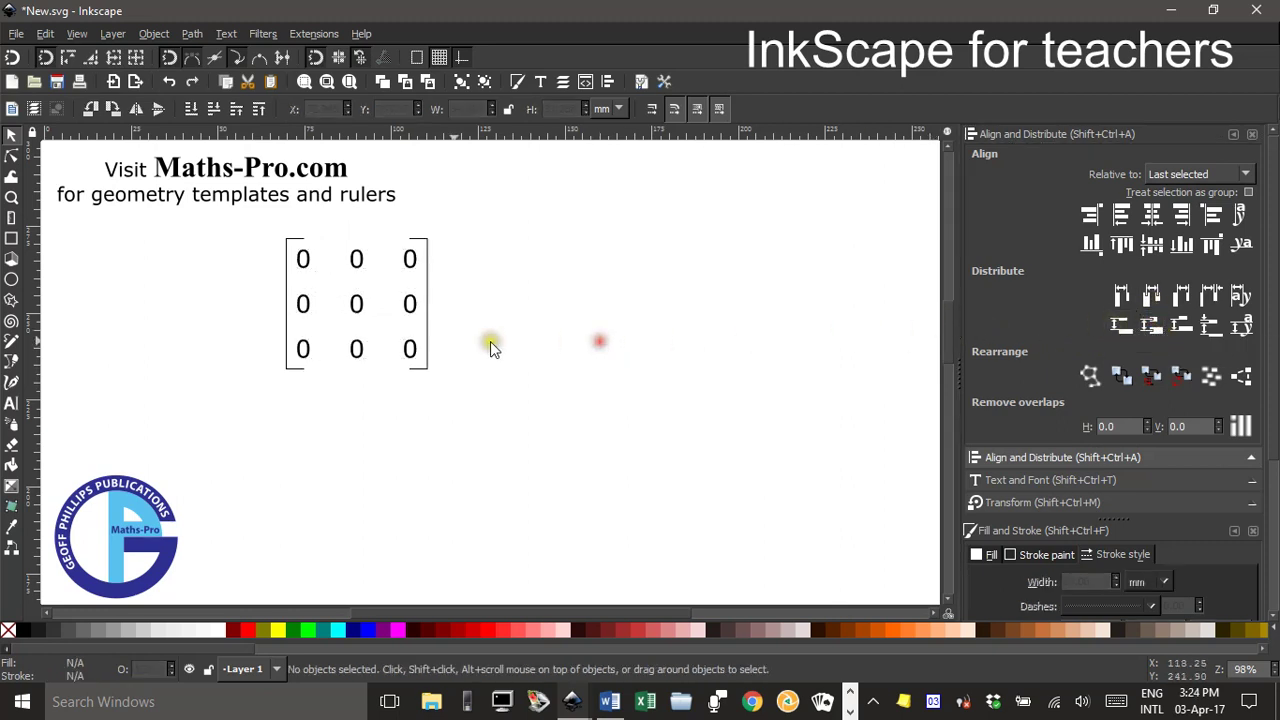
Nudge the top row up, redistribute the three rows vertically, and group them.
click(357, 260)
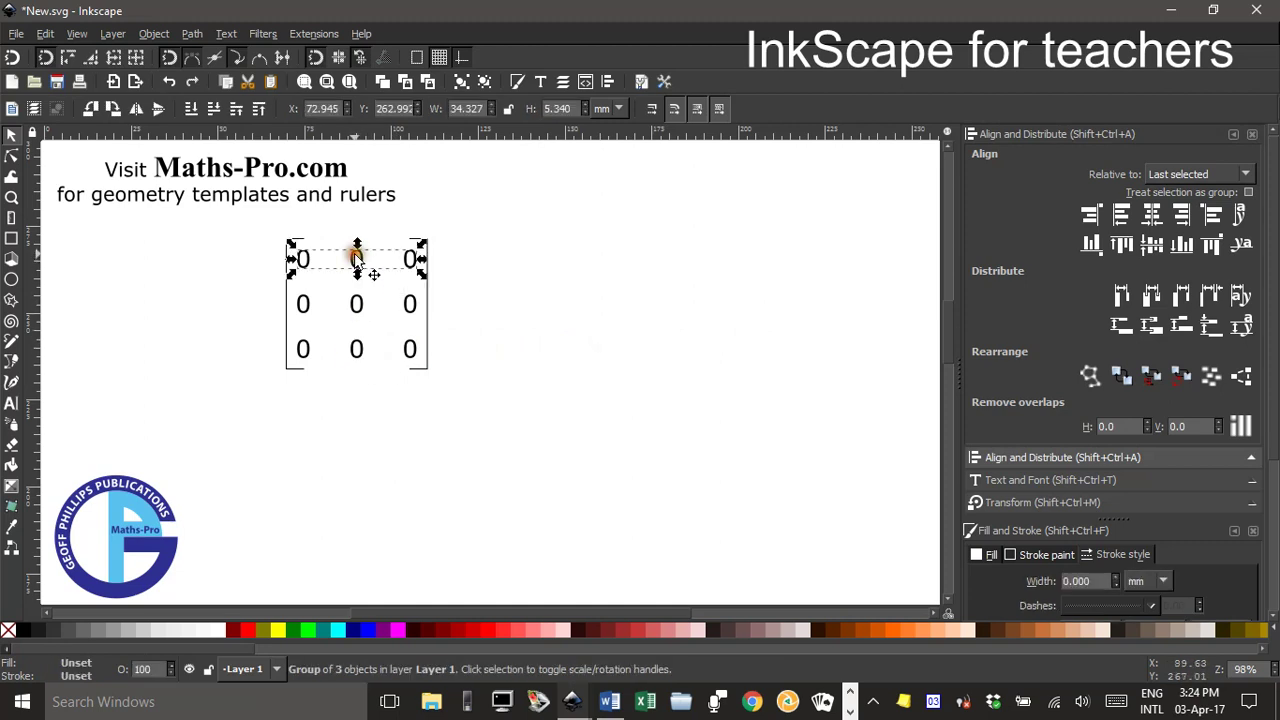
key(alt+Up)
click(597, 293)
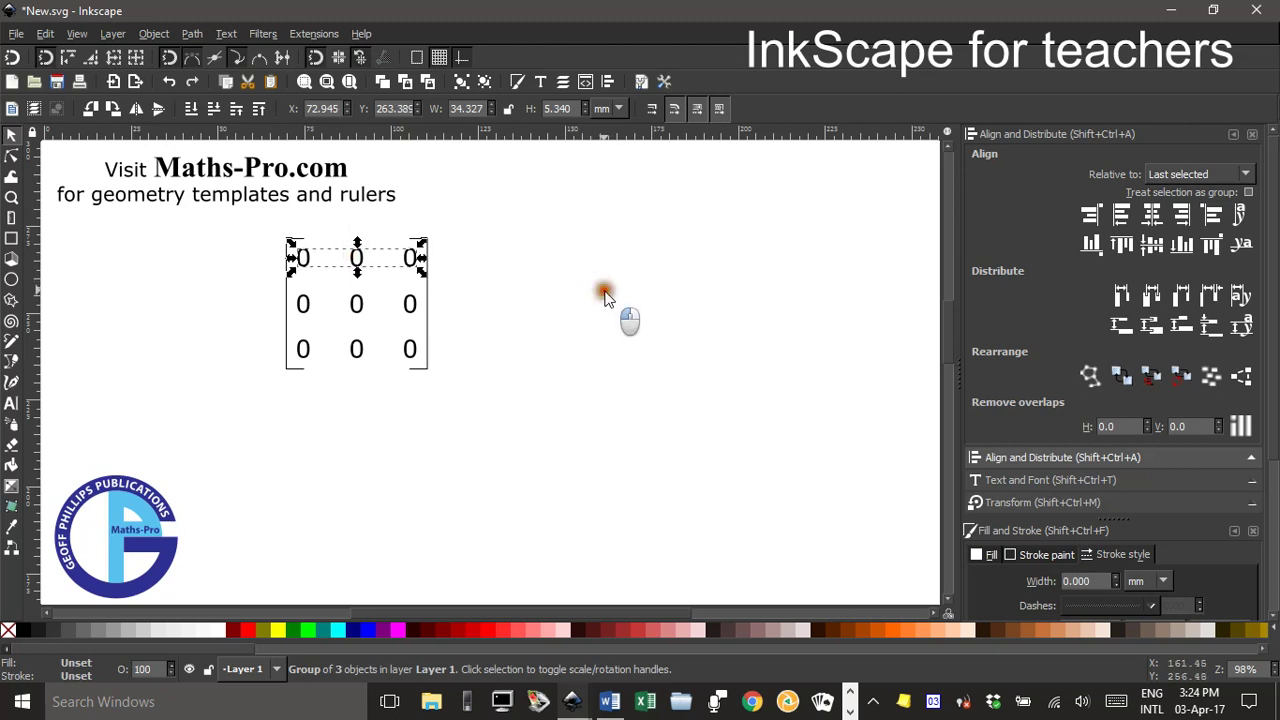
click(357, 260)
shift+click(356, 303)
shift+click(355, 347)
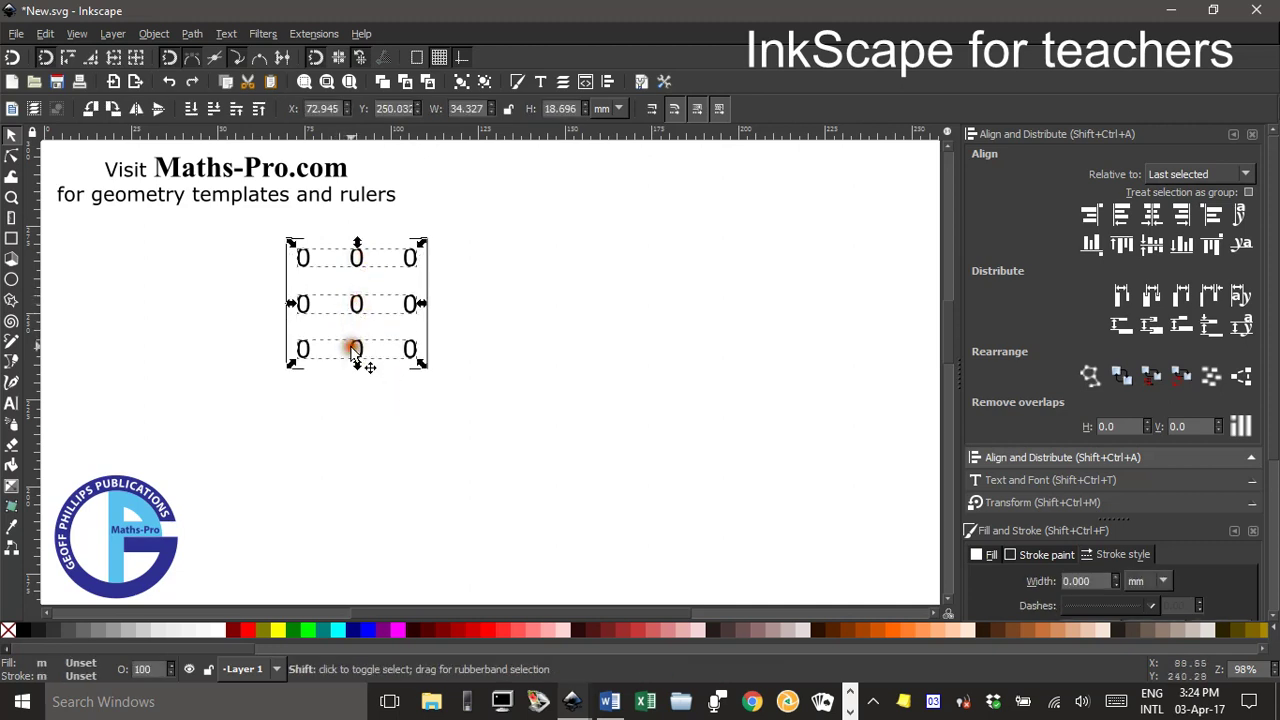
click(1151, 325)
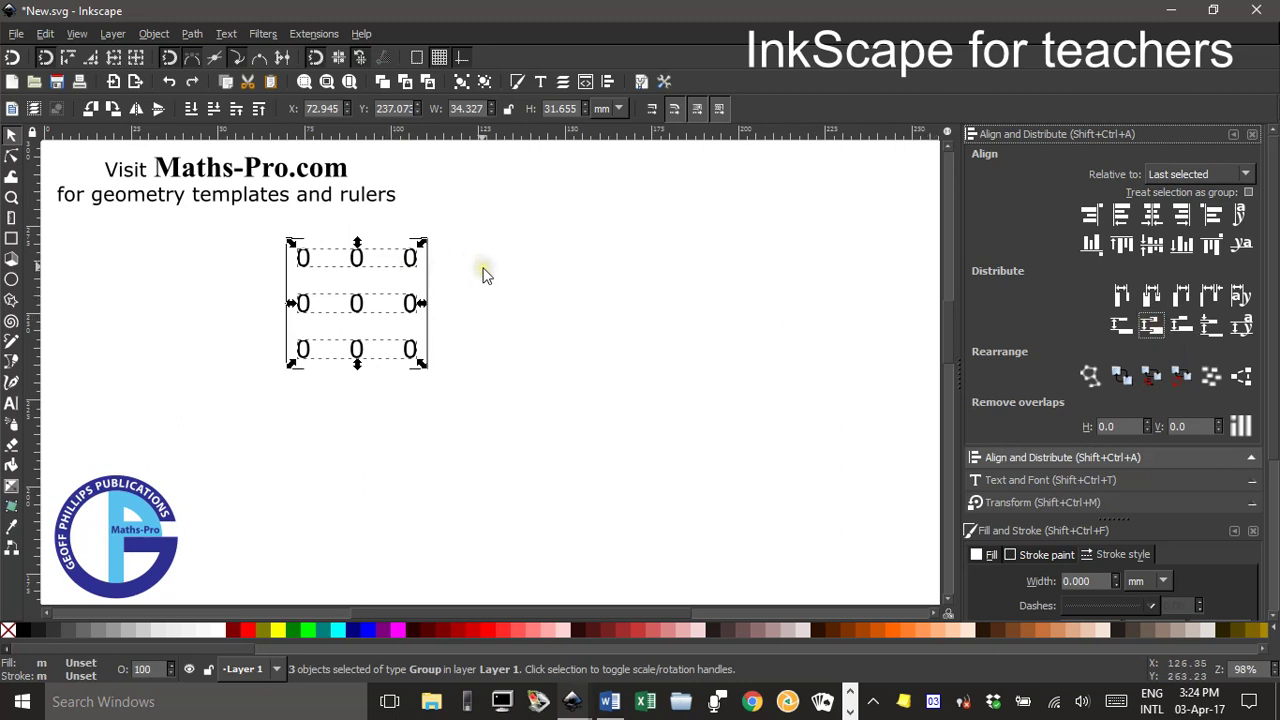
key(ctrl+g)
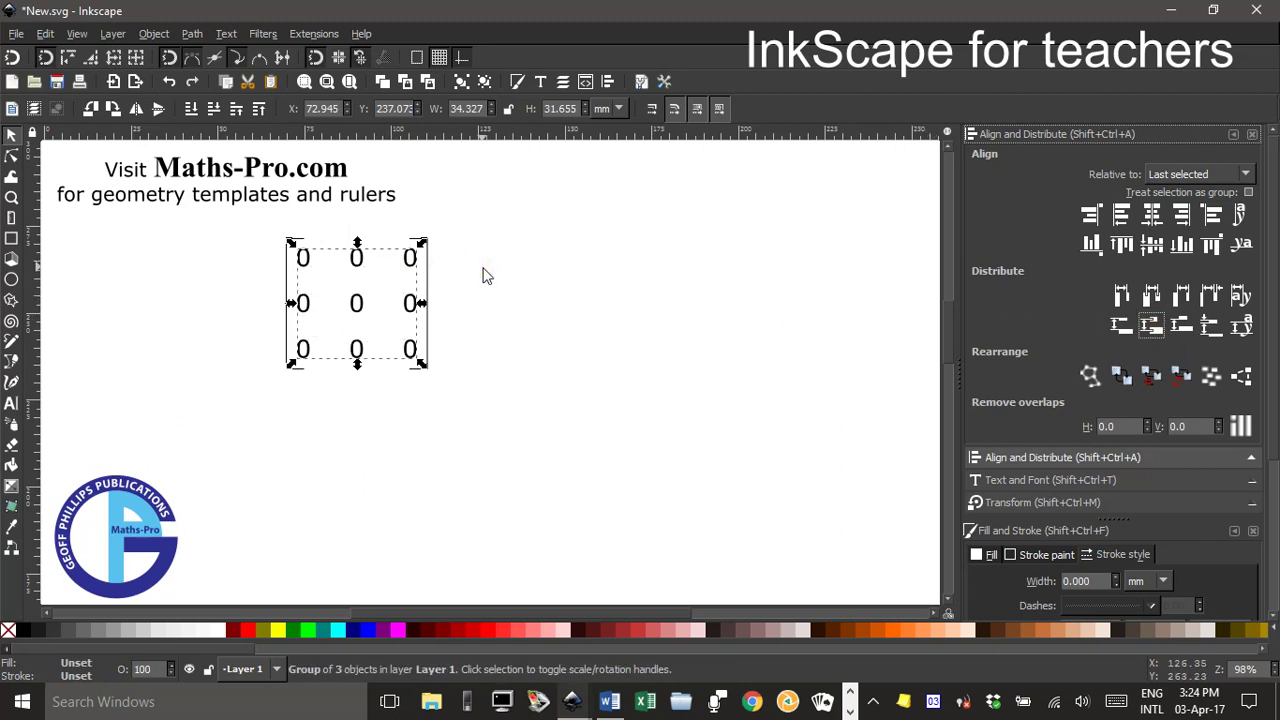
Centre the grouped zero grid horizontally and vertically on the brackets.
shift+click(428, 272)
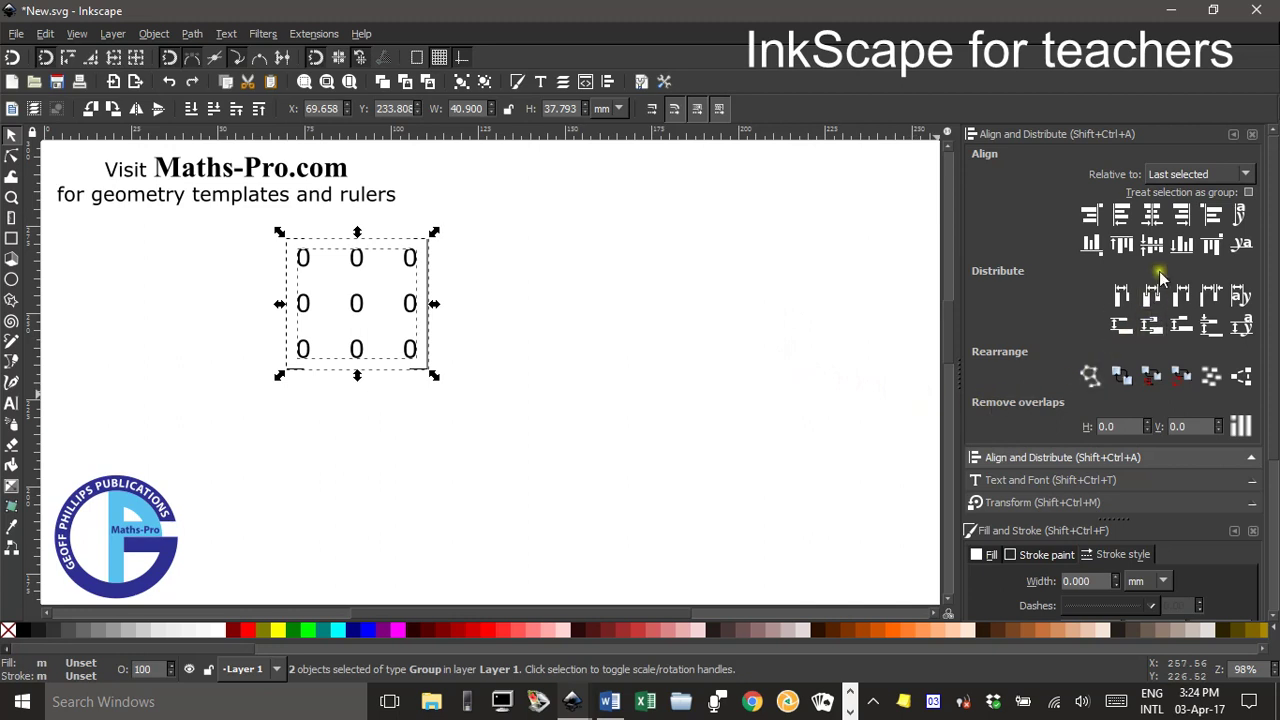
click(1152, 215)
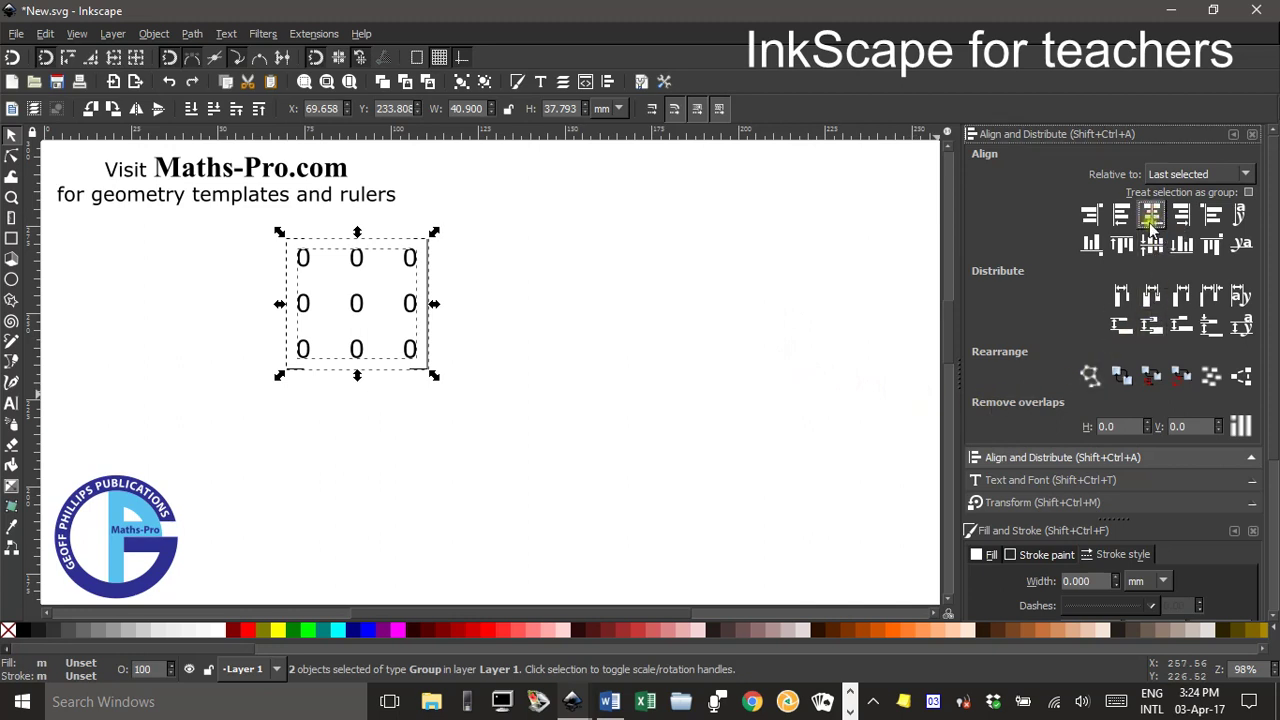
click(1152, 244)
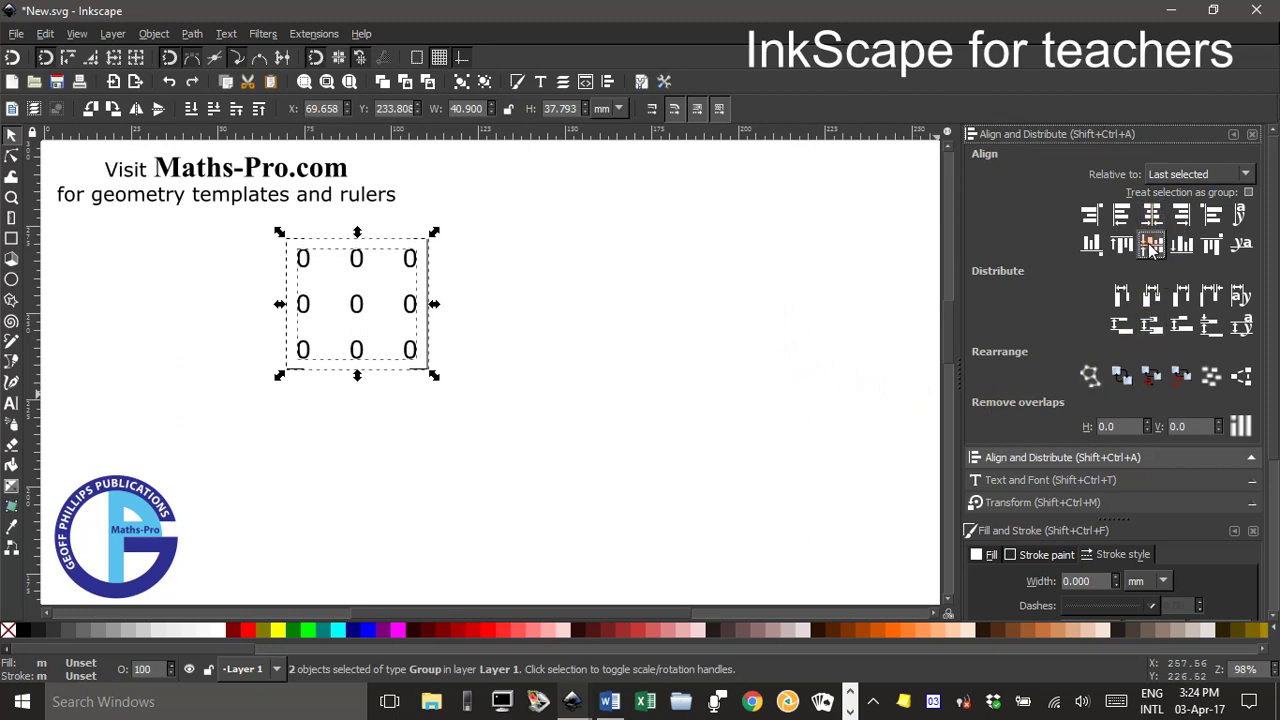
click(579, 341)
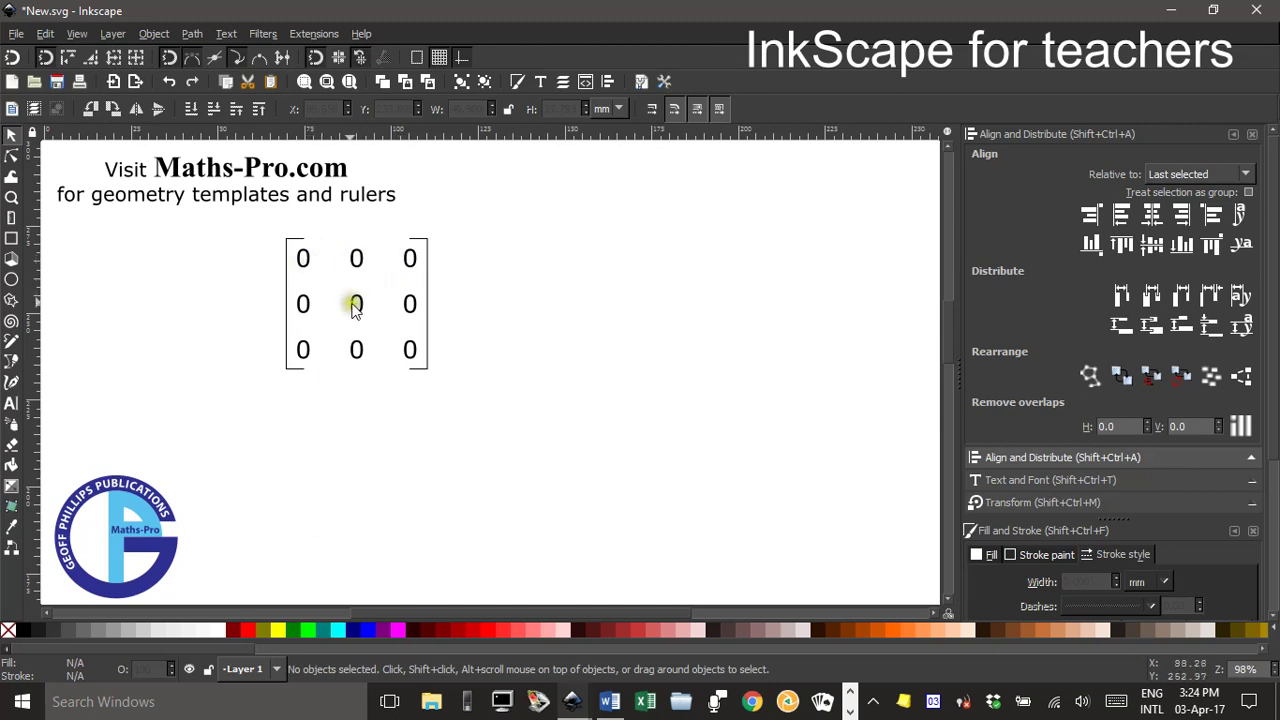
Enter the zero group and start editing the top-left 0, then return to the Selector.
double_click(303, 262)
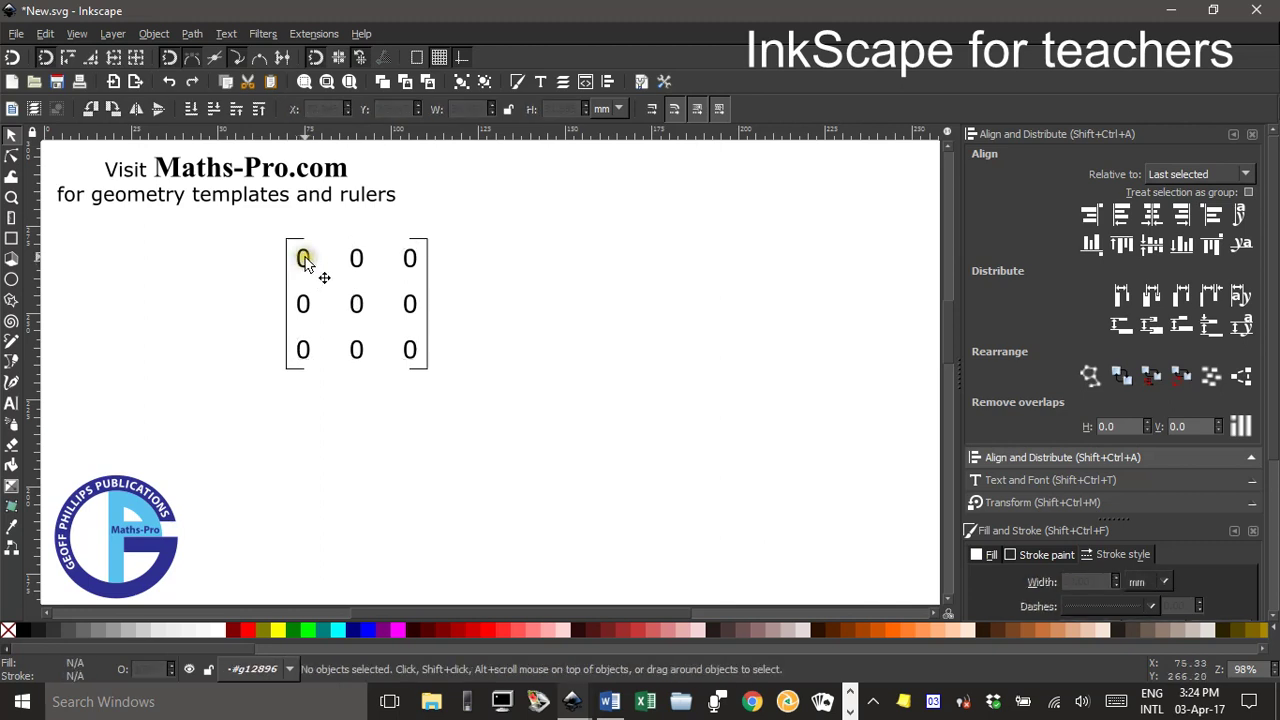
click(305, 260)
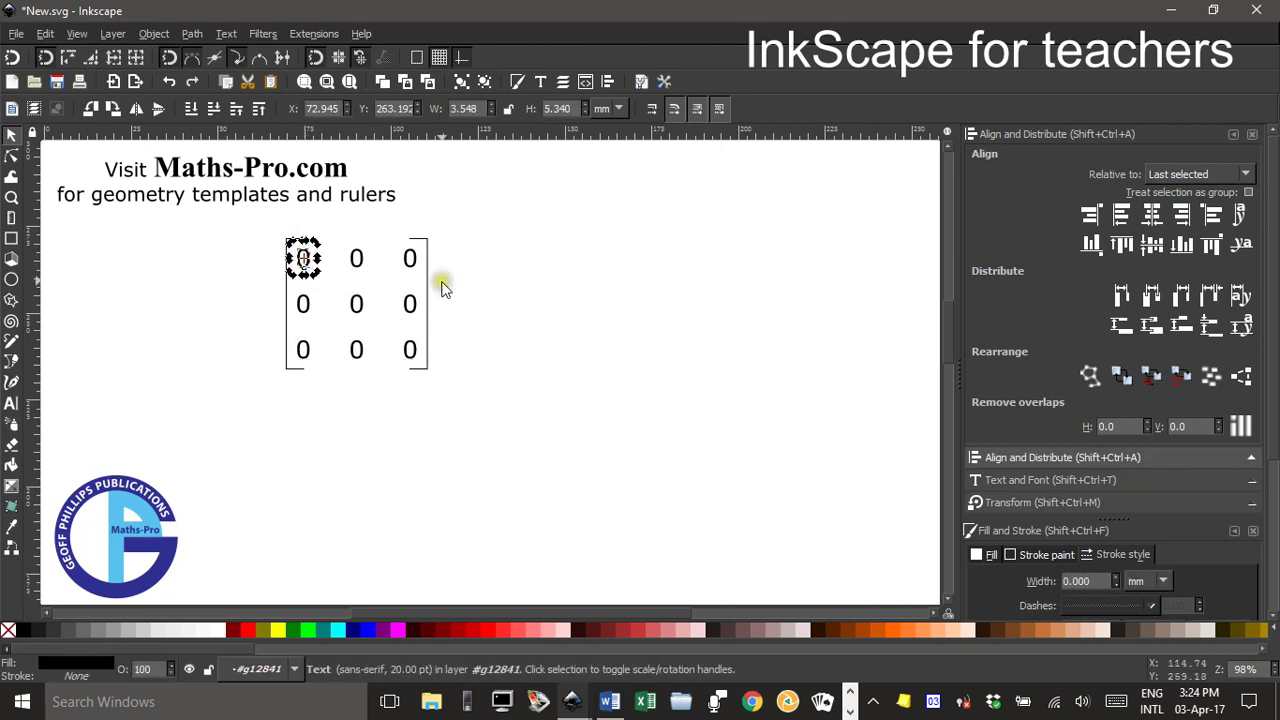
click(608, 274)
double_click(305, 261)
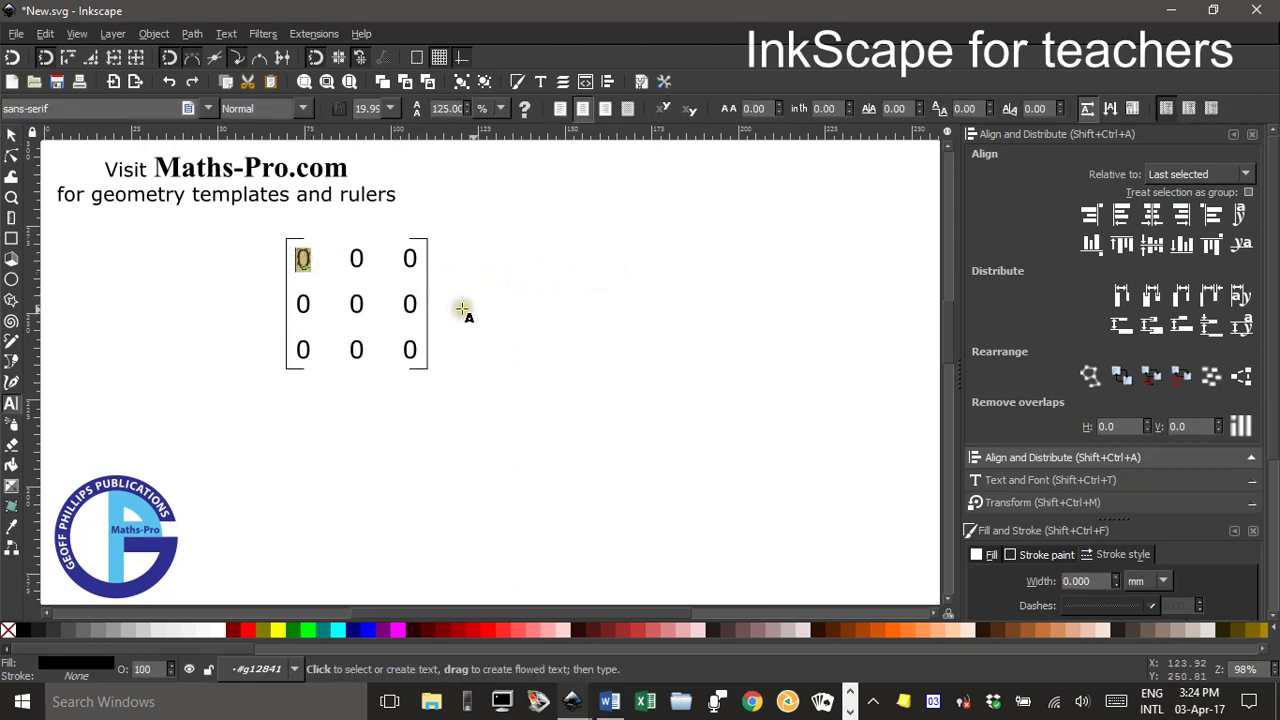
click(12, 134)
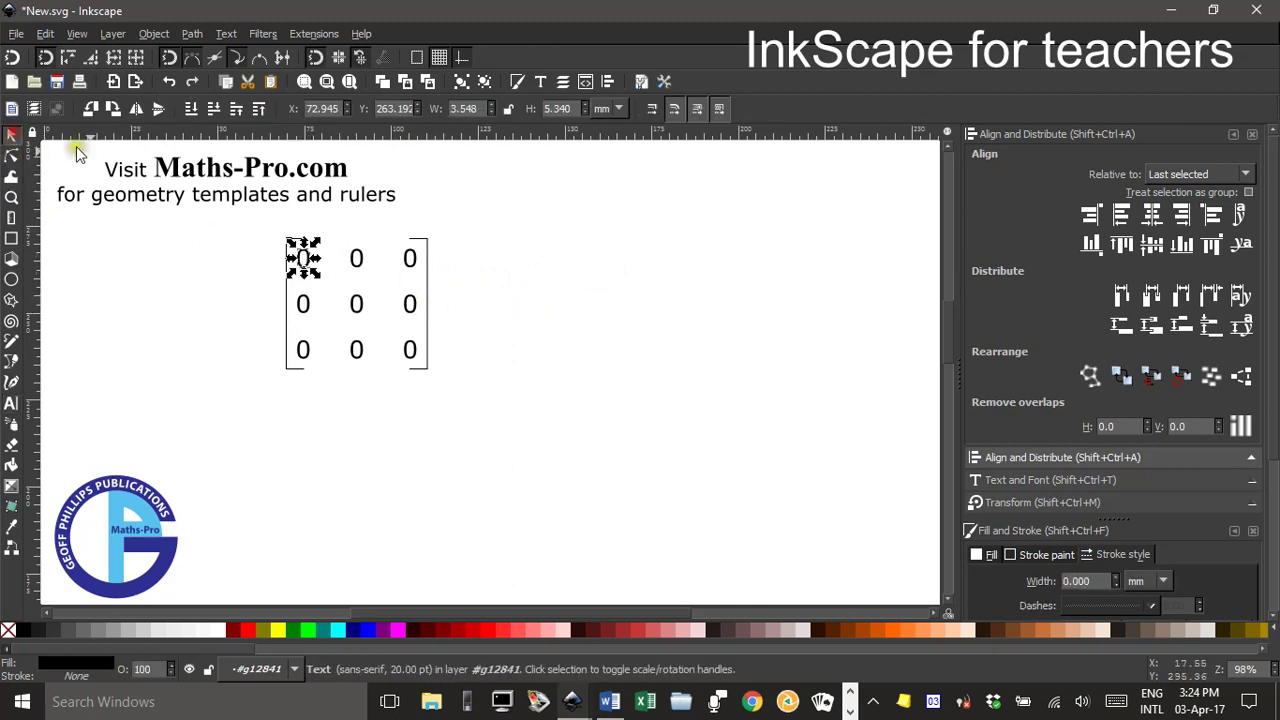
click(521, 282)
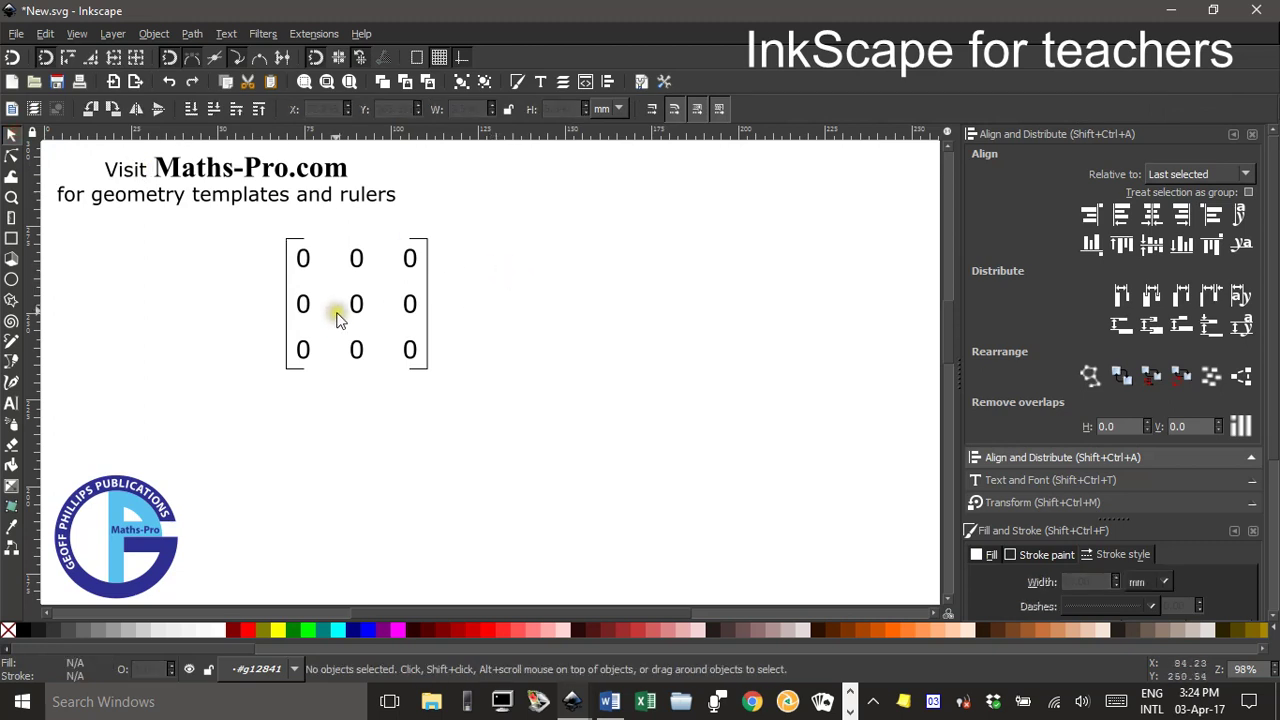
Replace the top-row zeros with 1, 2, 3 using the Text tool.
key(t)
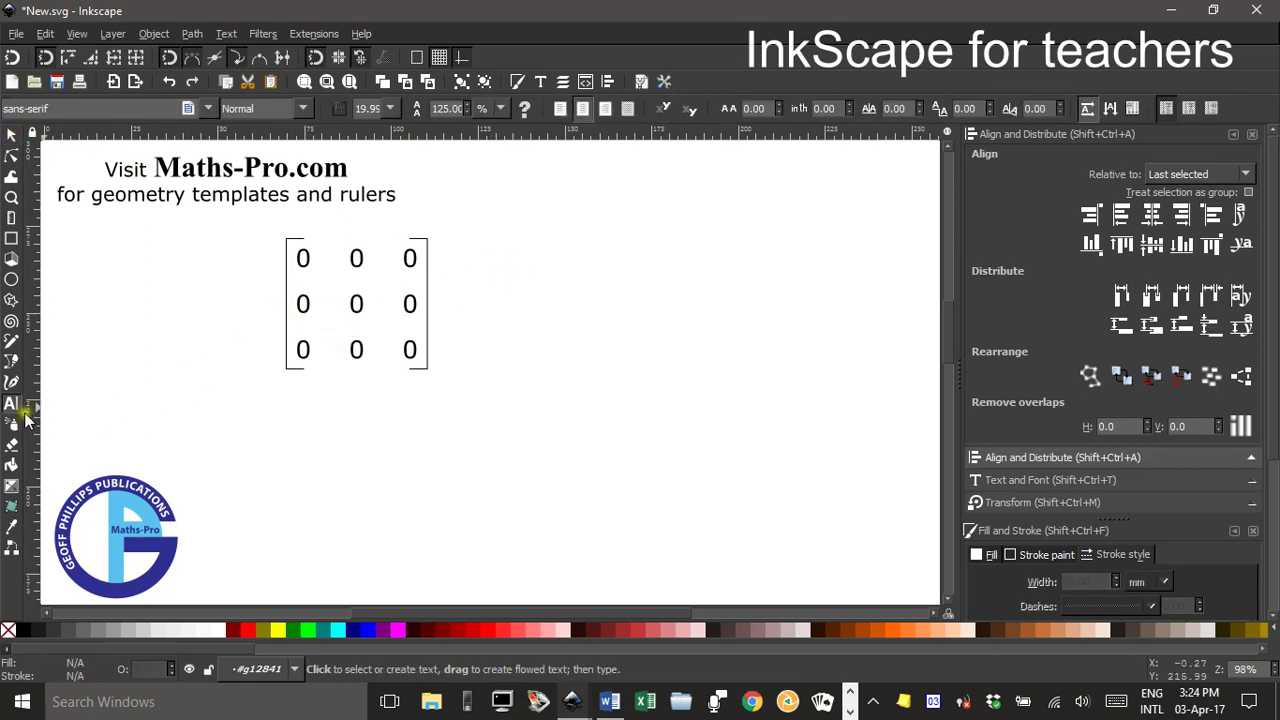
double_click(304, 258)
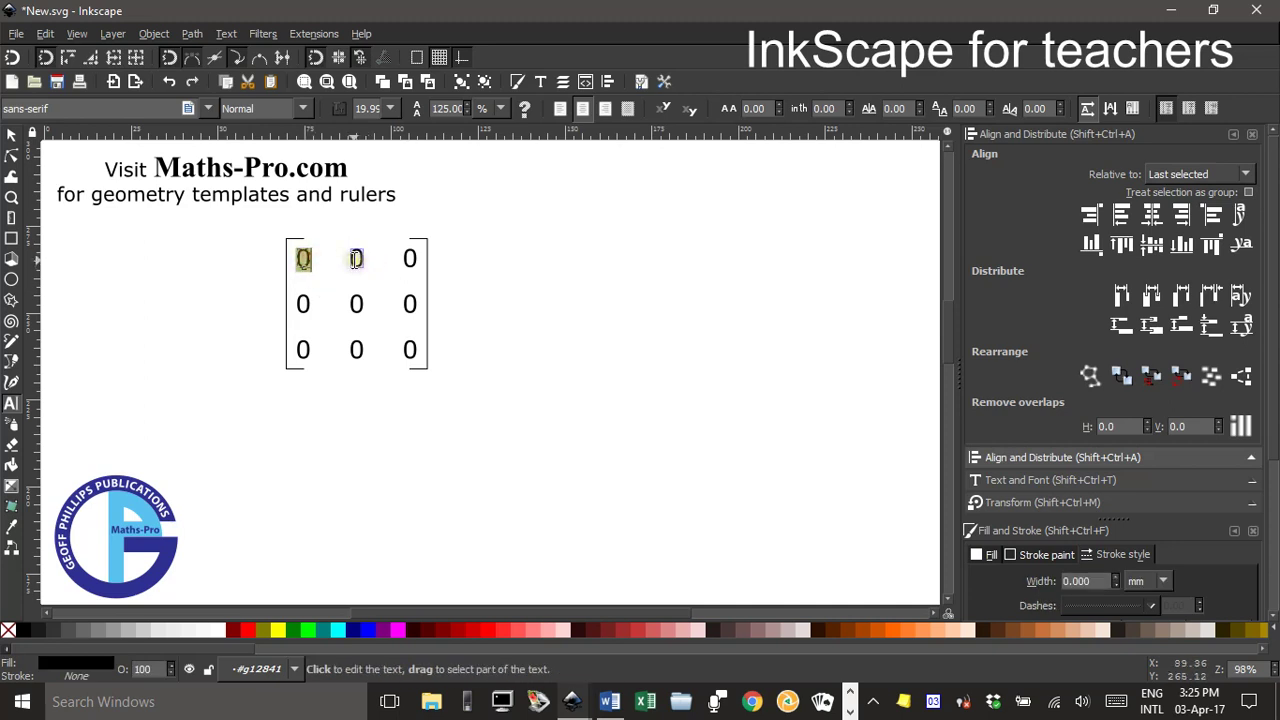
double_click(356, 259)
double_click(409, 258)
double_click(304, 258)
text(1)
double_click(358, 256)
text(2)
double_click(410, 258)
text(3)
Replace the middle-row zeros with 4, 5, 6.
double_click(303, 303)
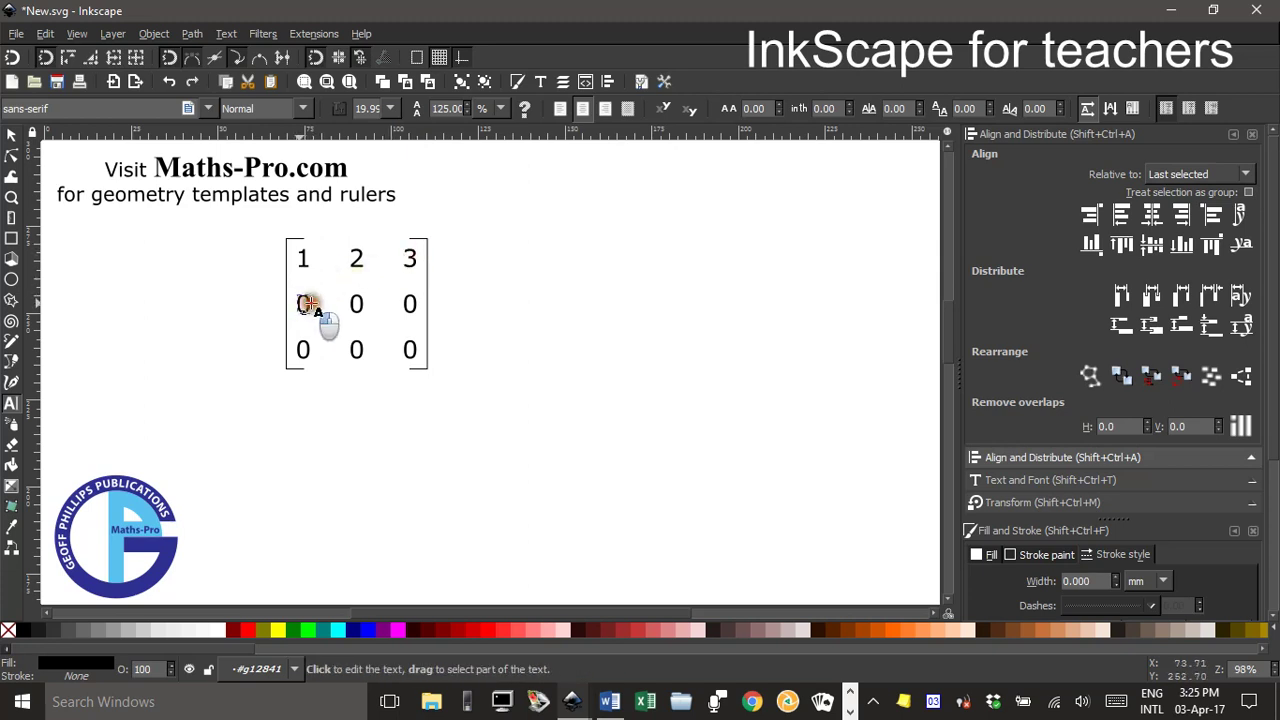
double_click(308, 303)
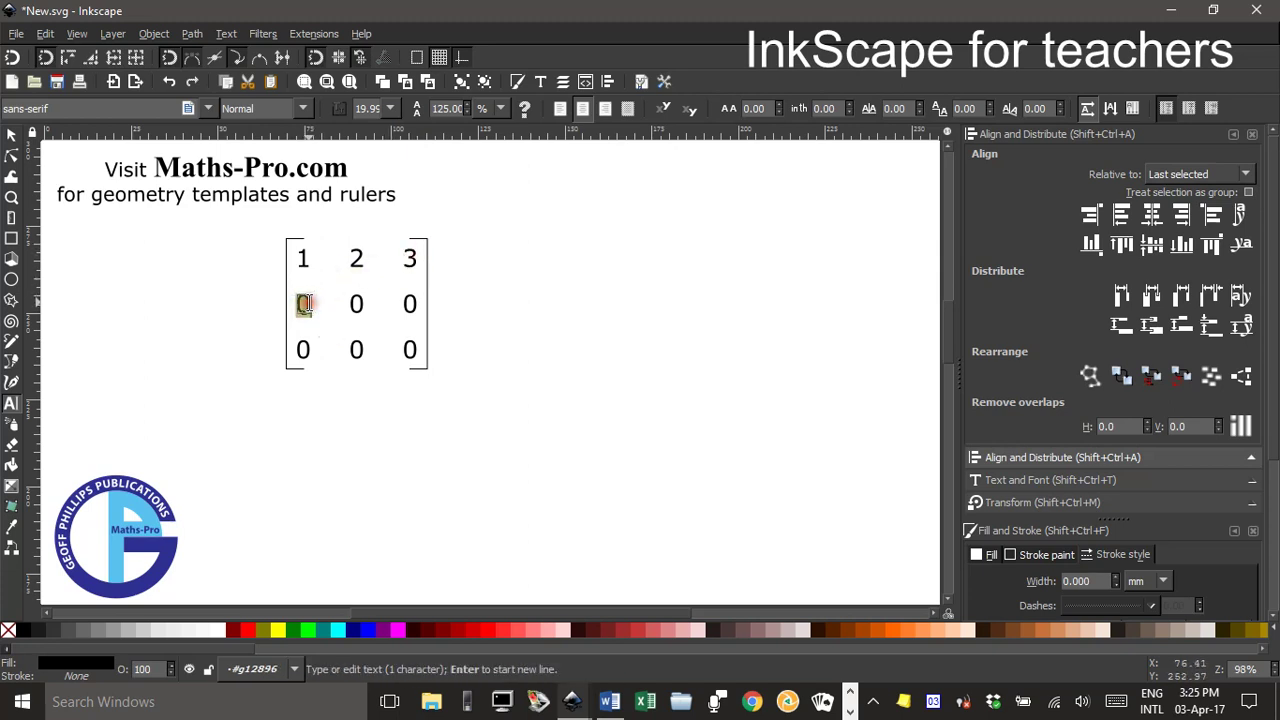
text(4)
double_click(357, 303)
text(5)
double_click(410, 303)
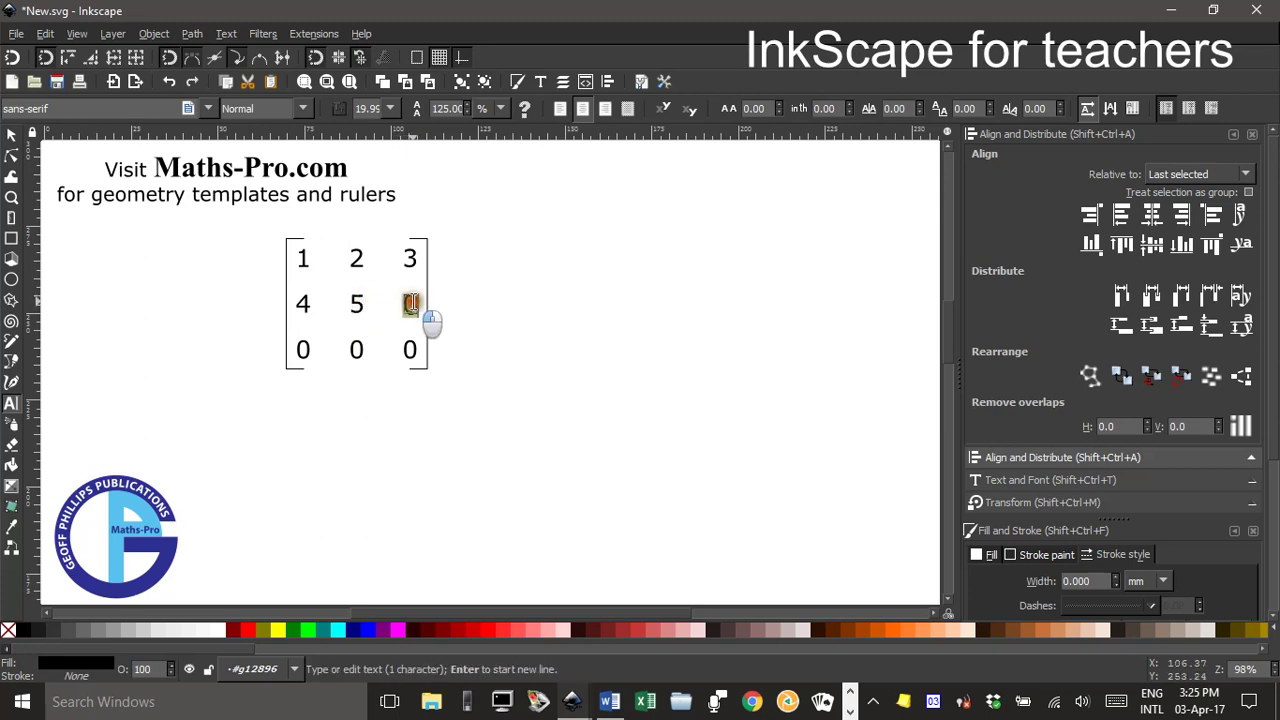
text(6)
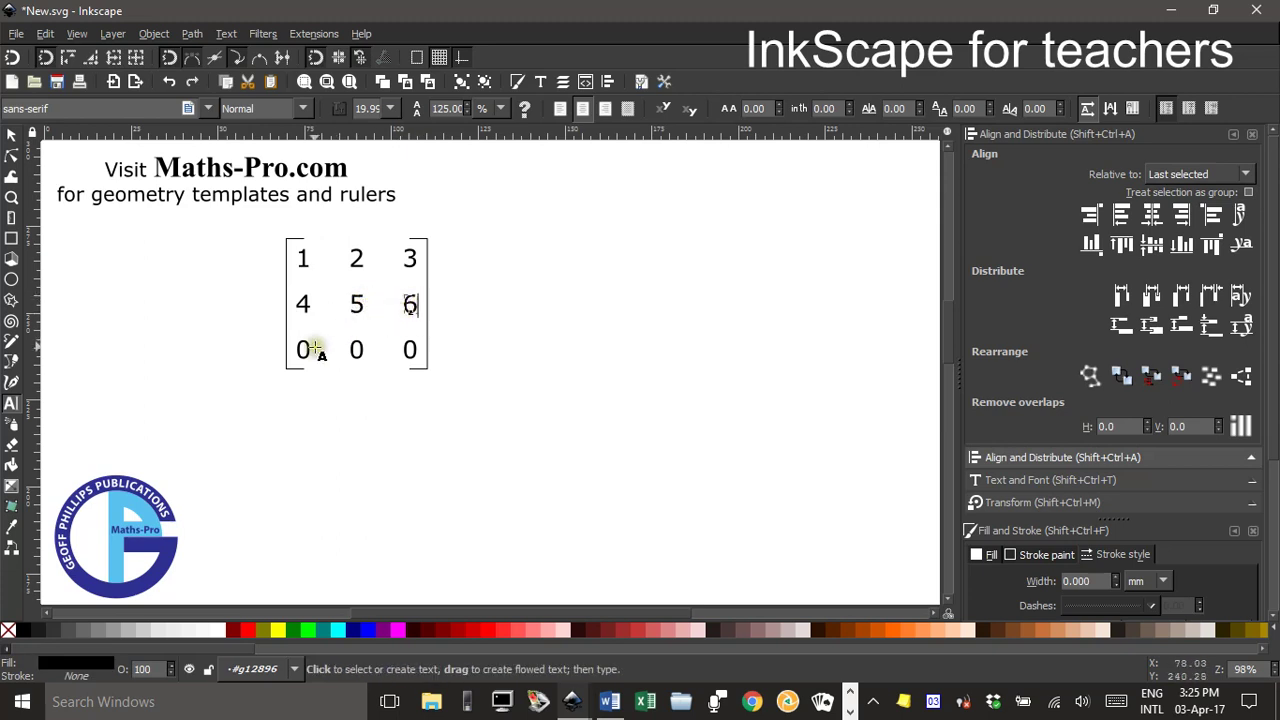
Replace the bottom-row zeros with 7, 8, 9 and return to the Selector.
double_click(303, 349)
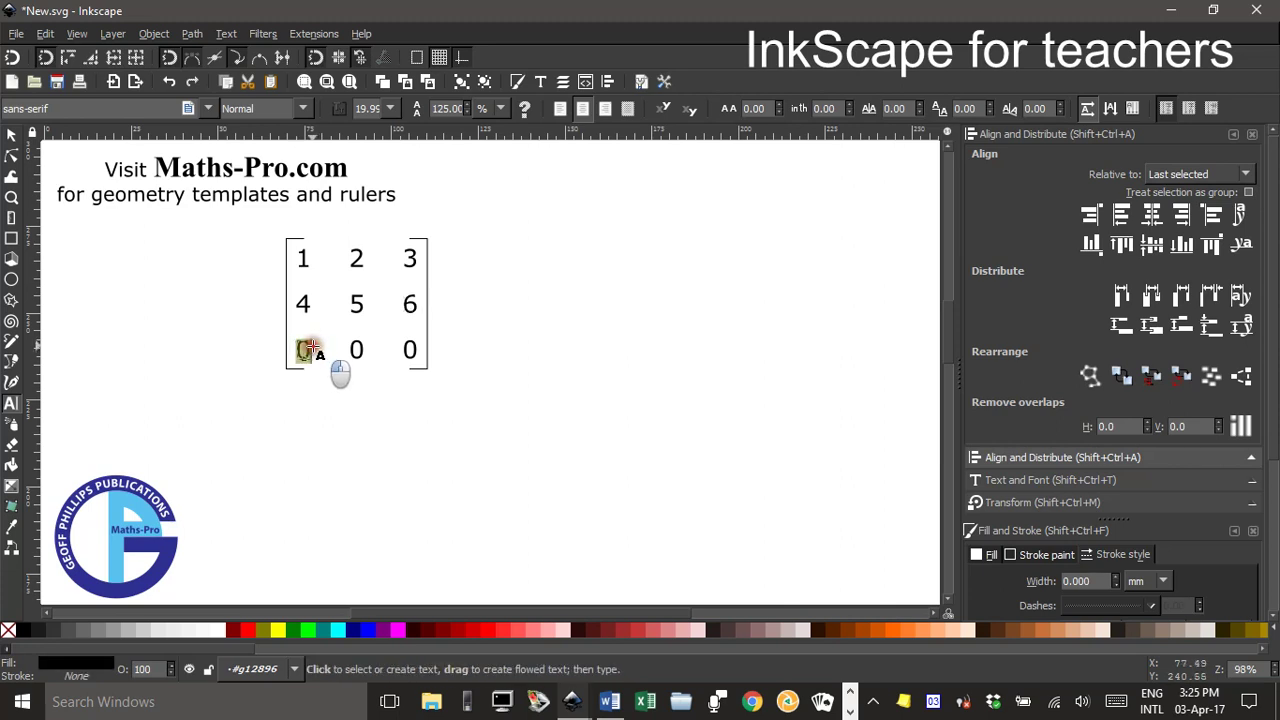
double_click(357, 349)
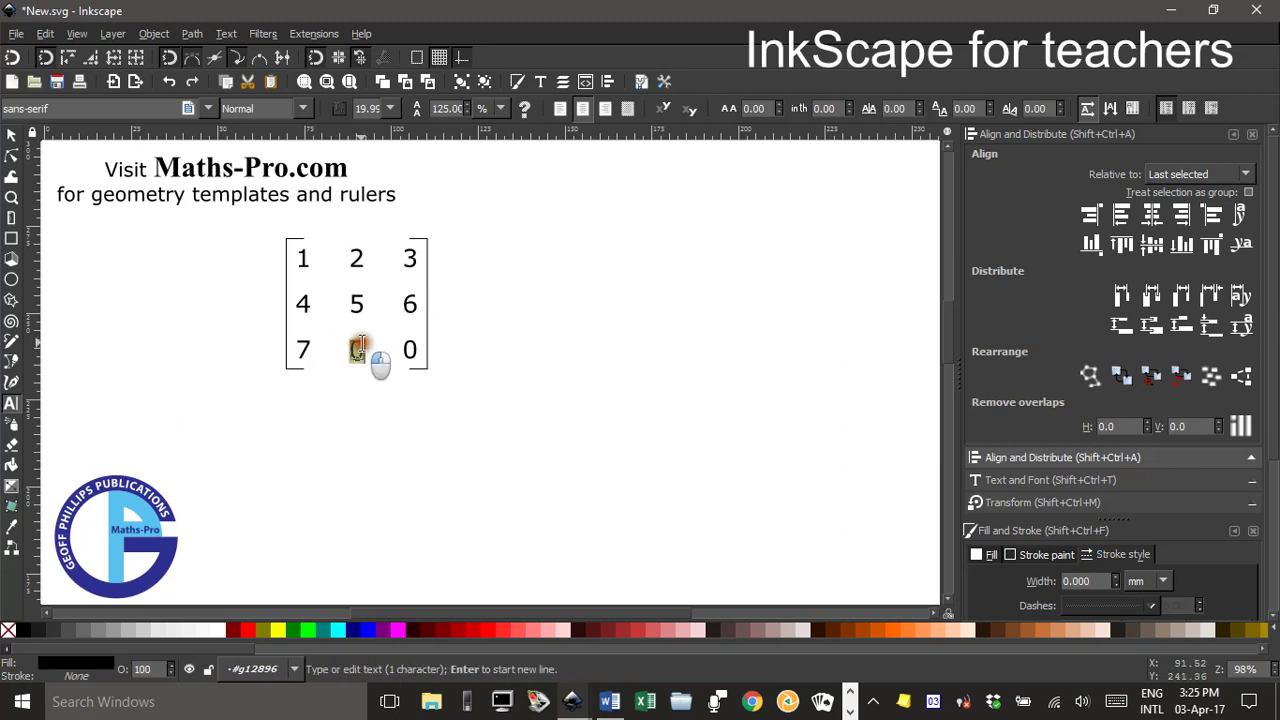
text(8)
double_click(410, 349)
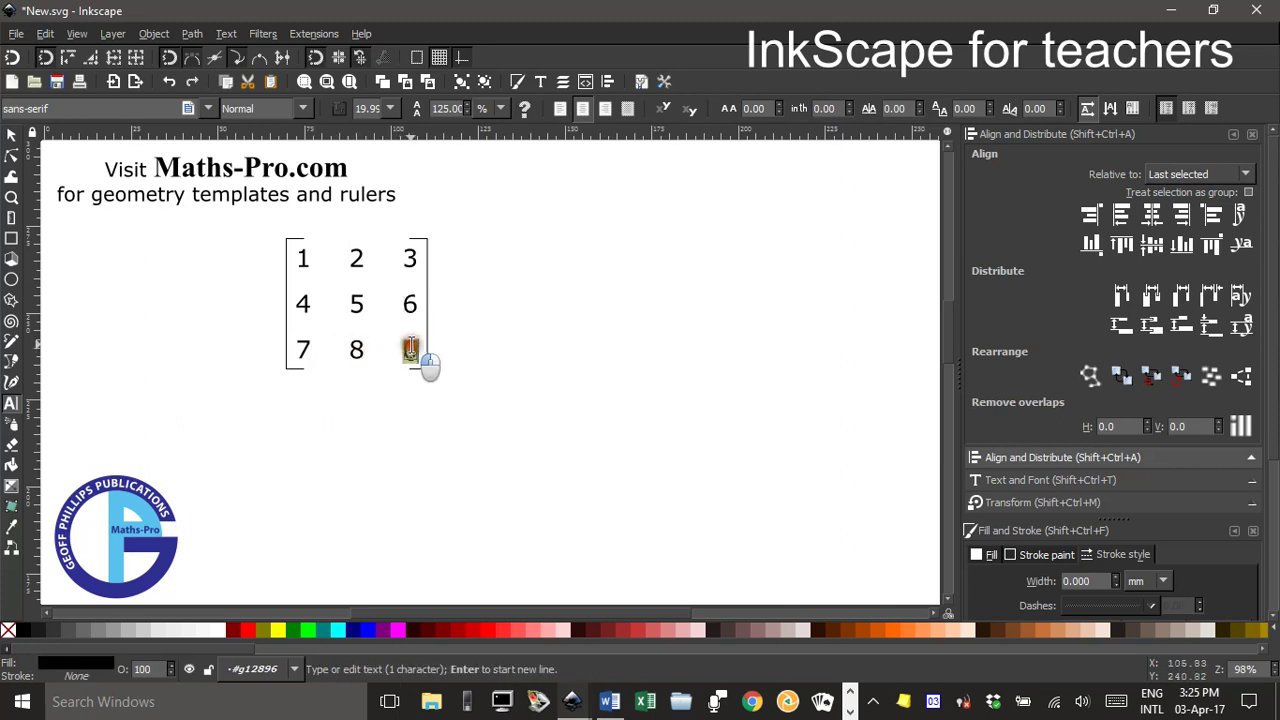
text(9)
click(11, 134)
Duplicate the whole 1–9 matrix and place the copy just to its right.
click(520, 276)
drag(224, 219, 522, 433)
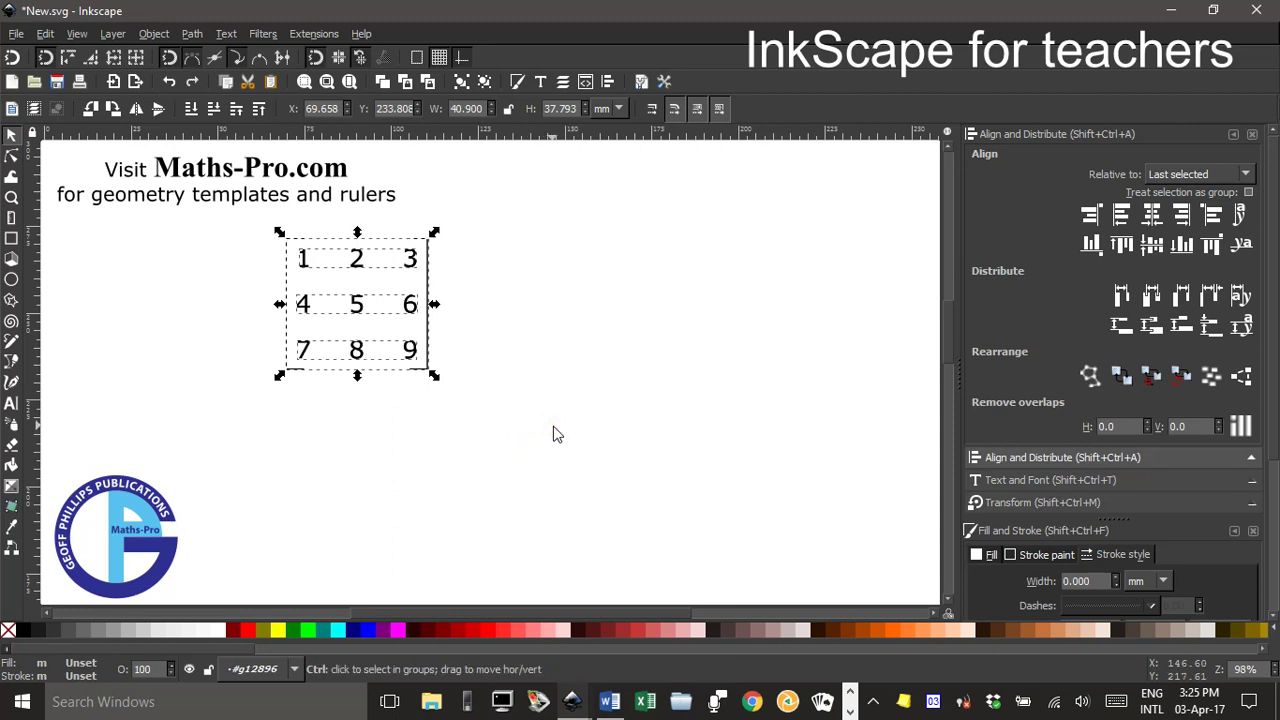
key(ctrl+d)
drag(360, 307, 536, 306)
click(685, 341)
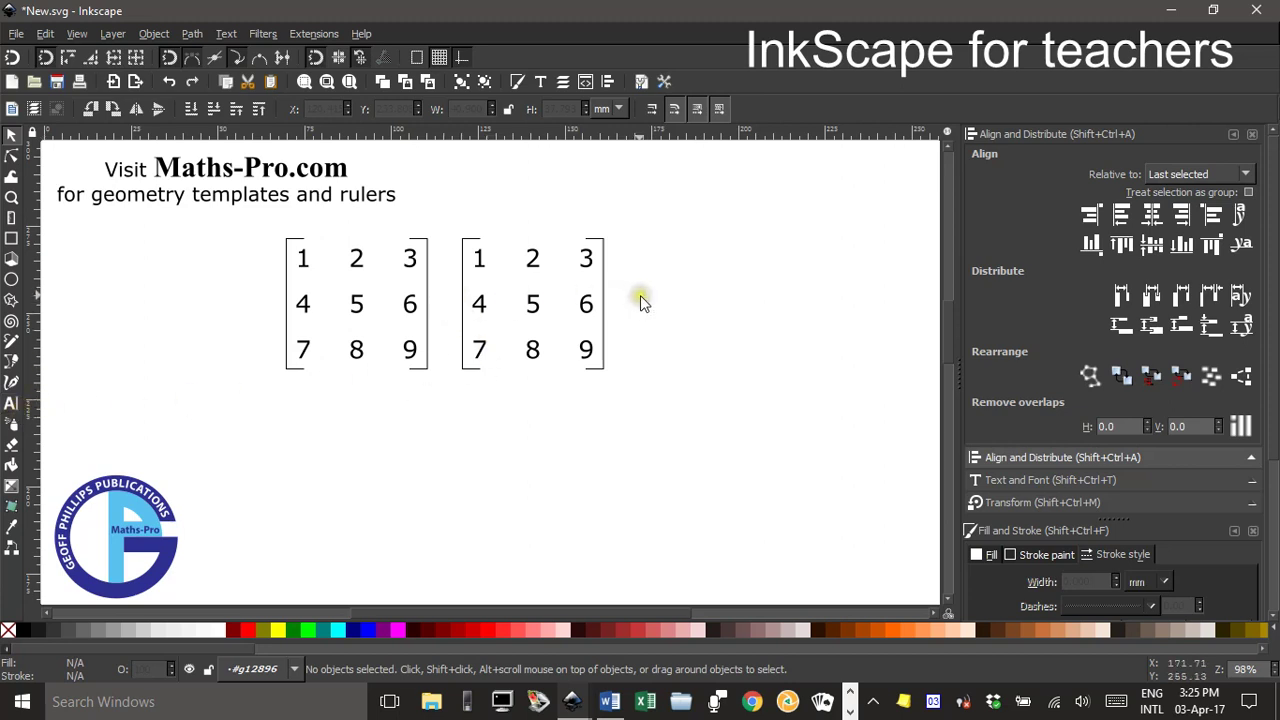
scroll(400, 447, down, 1)
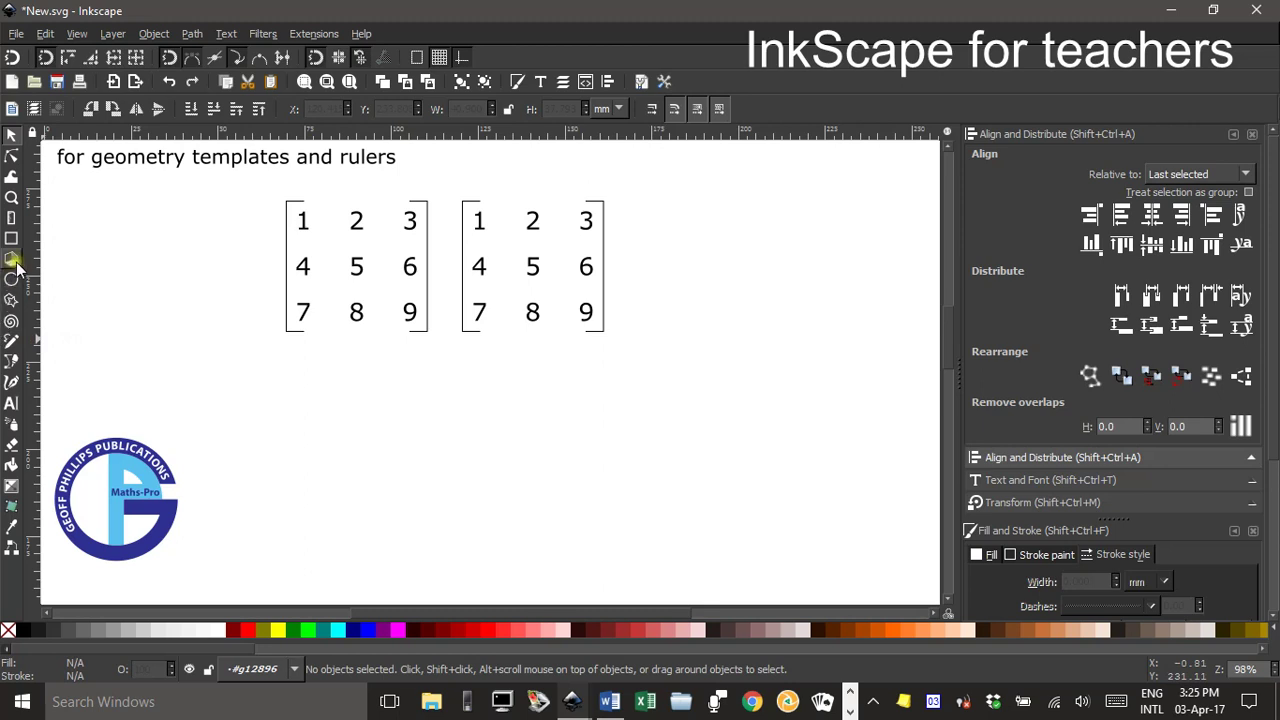
Draw a short horizontal line with the Pen tool below the matrices.
click(11, 362)
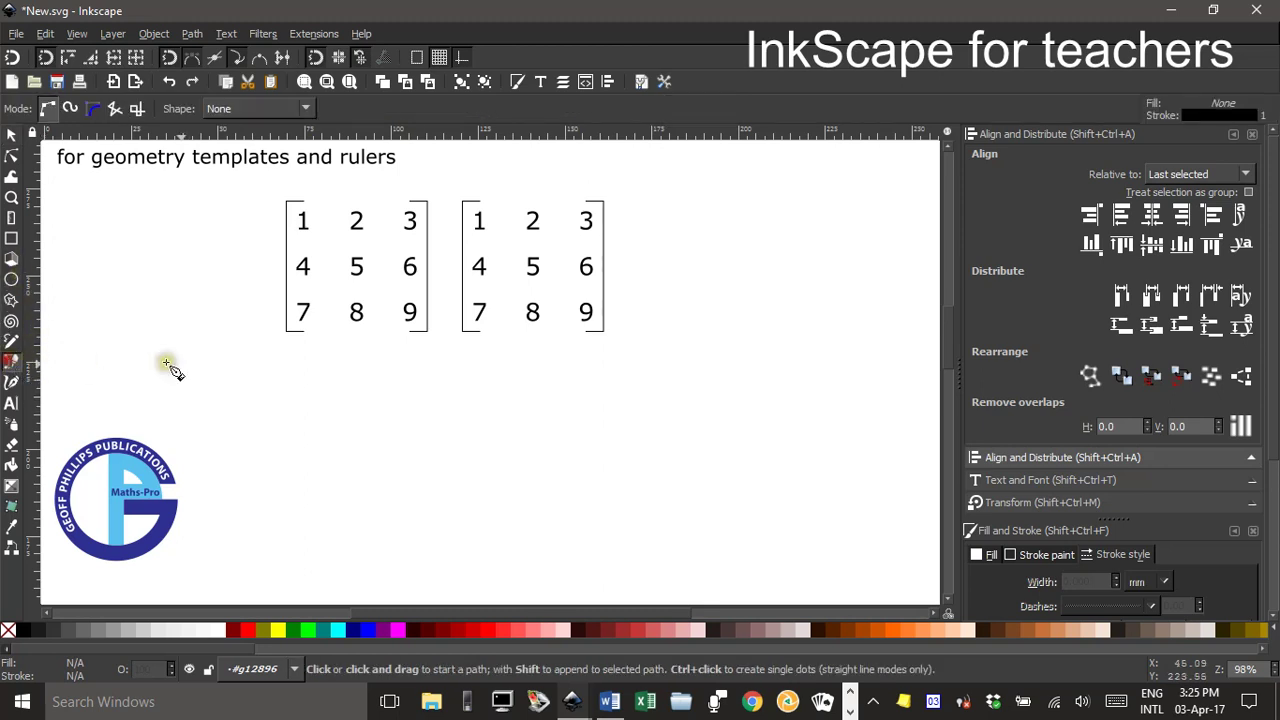
click(436, 417)
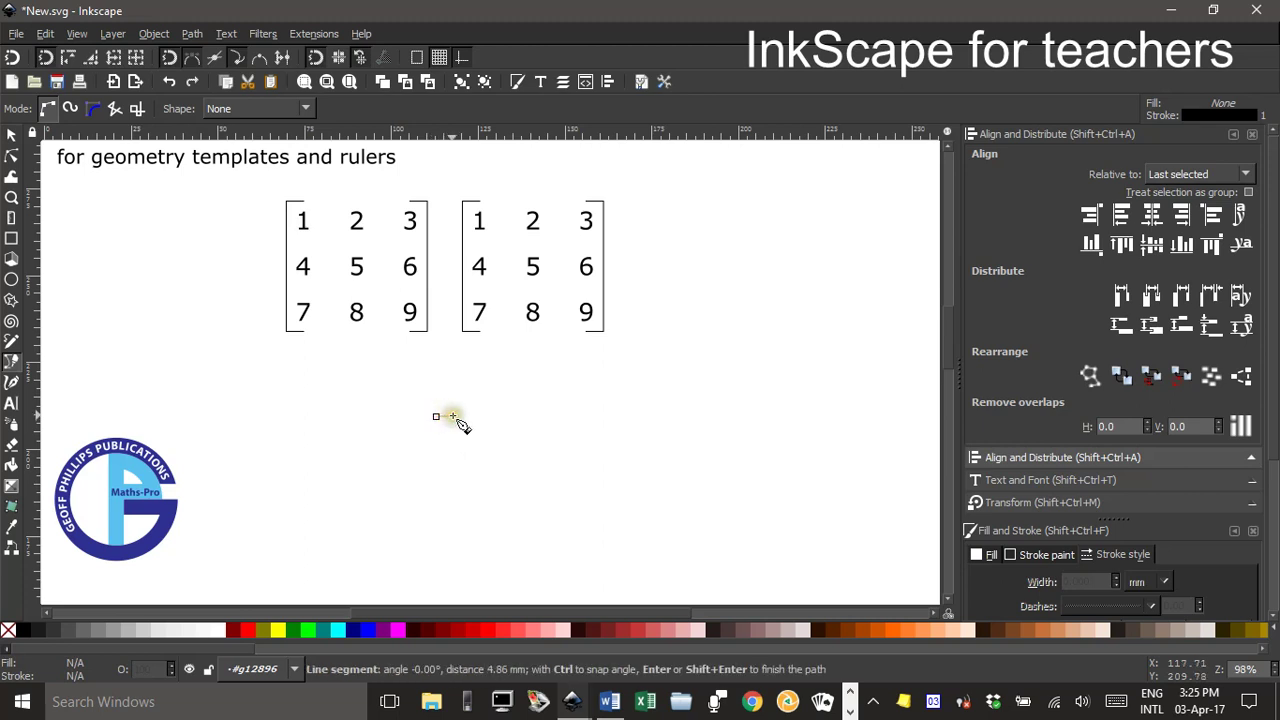
click(452, 418)
key(Return)
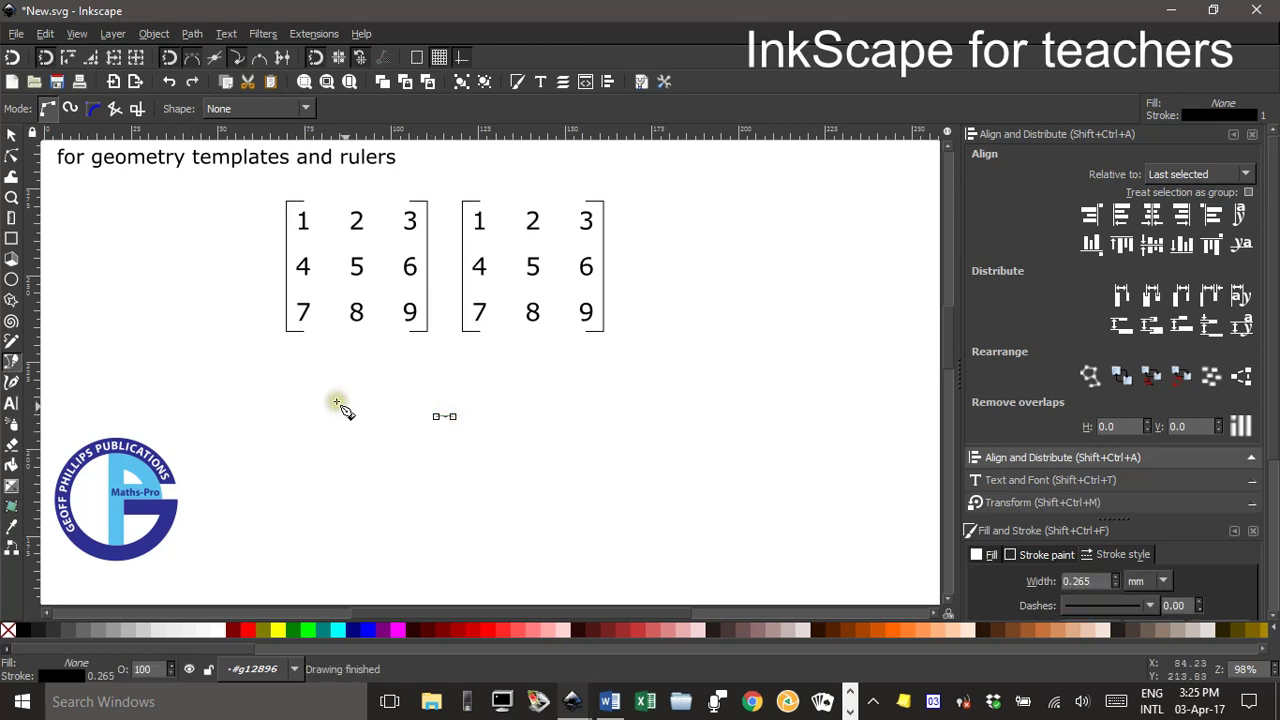
click(11, 133)
click(568, 418)
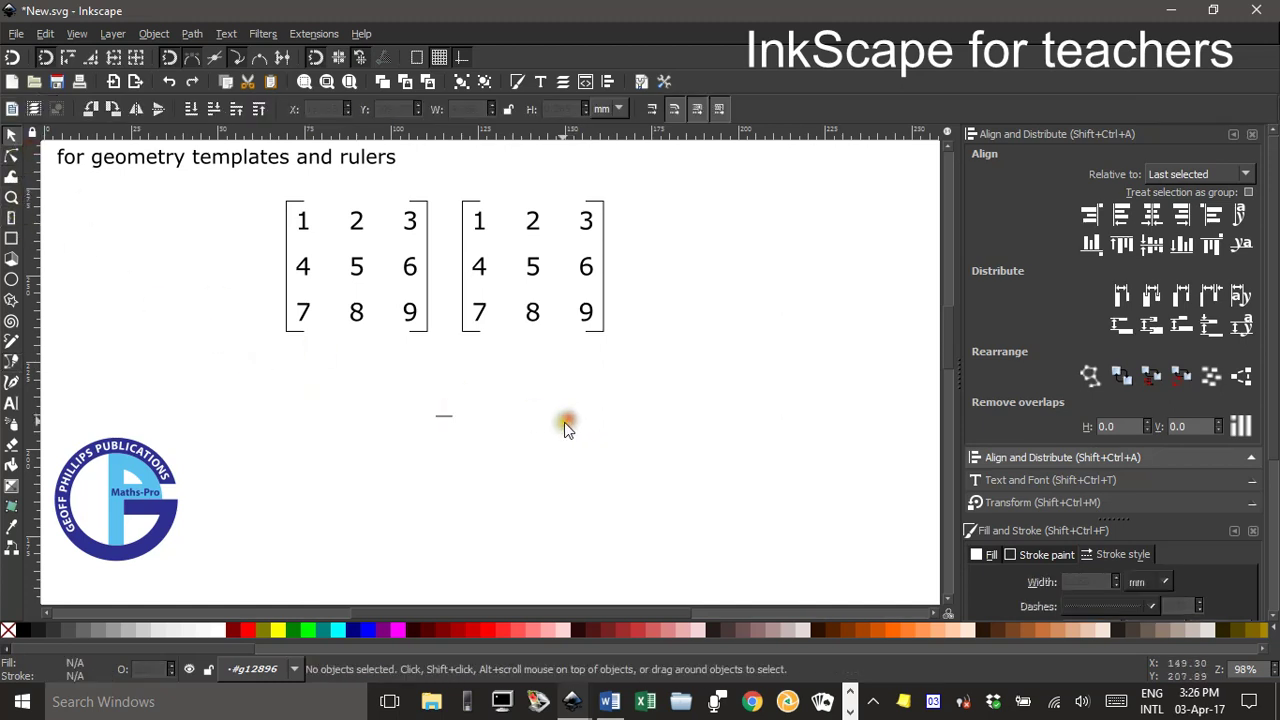
click(444, 416)
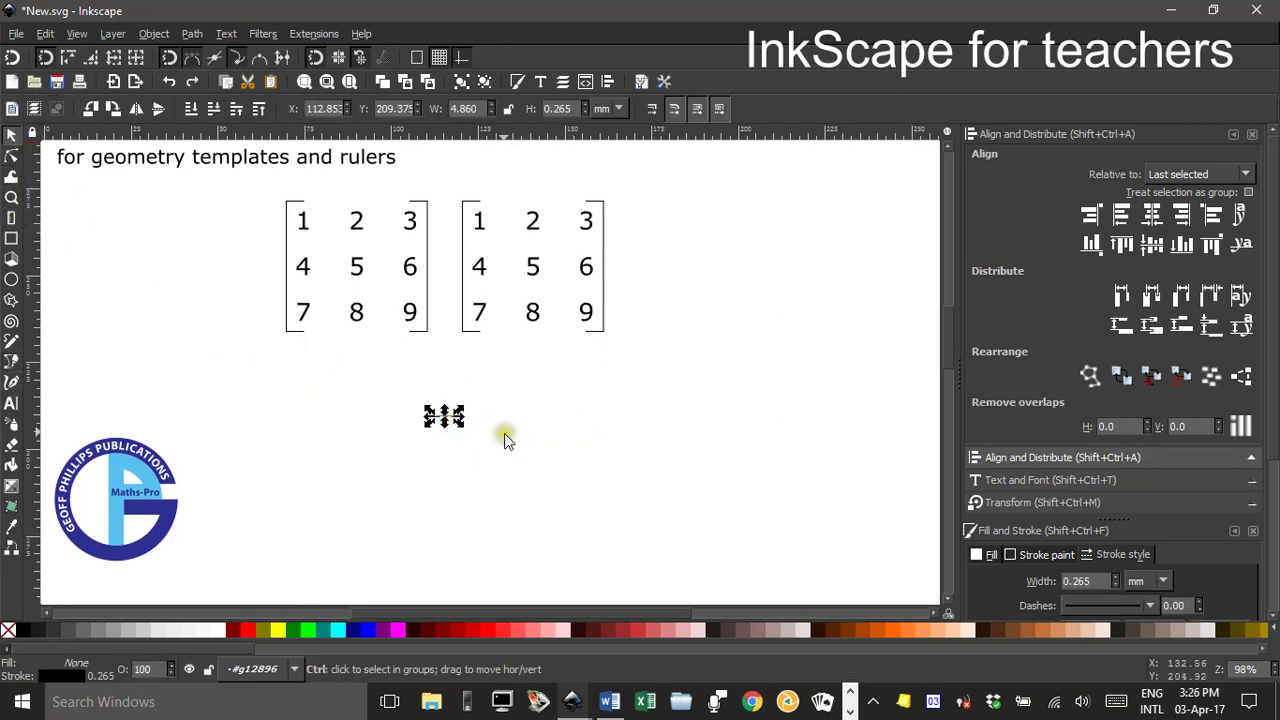
Drop a copy of the line just below it to form an equals sign.
ctrl+scroll(506, 434, up, 4)
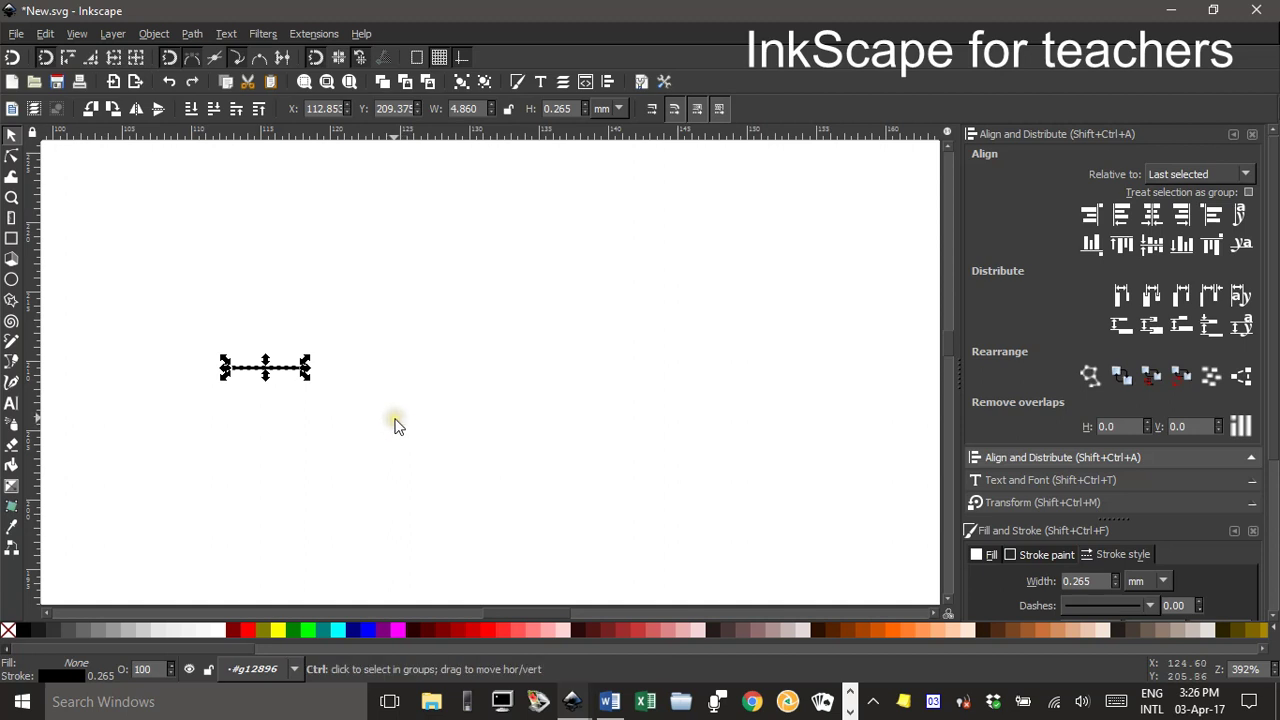
drag(297, 372, 297, 388)
click(337, 384)
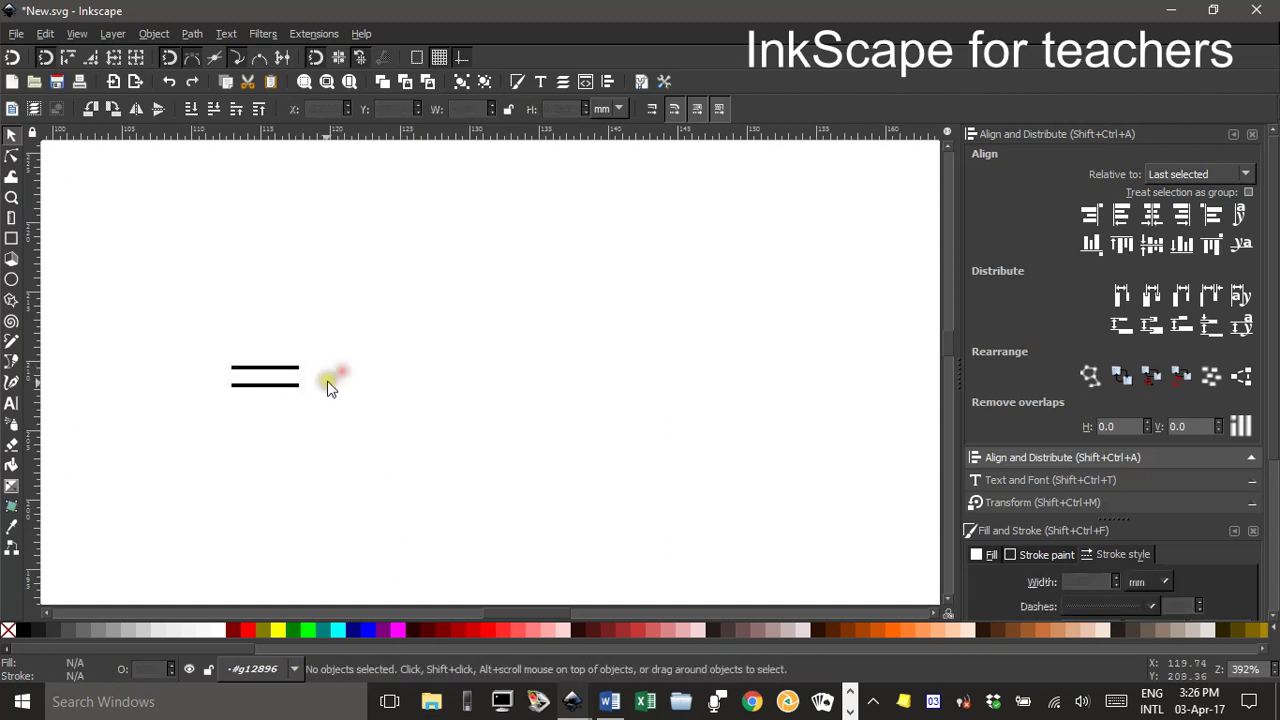
ctrl+scroll(334, 395, up, 5)
ctrl+scroll(336, 400, down, 6)
ctrl+scroll(336, 400, down, 3)
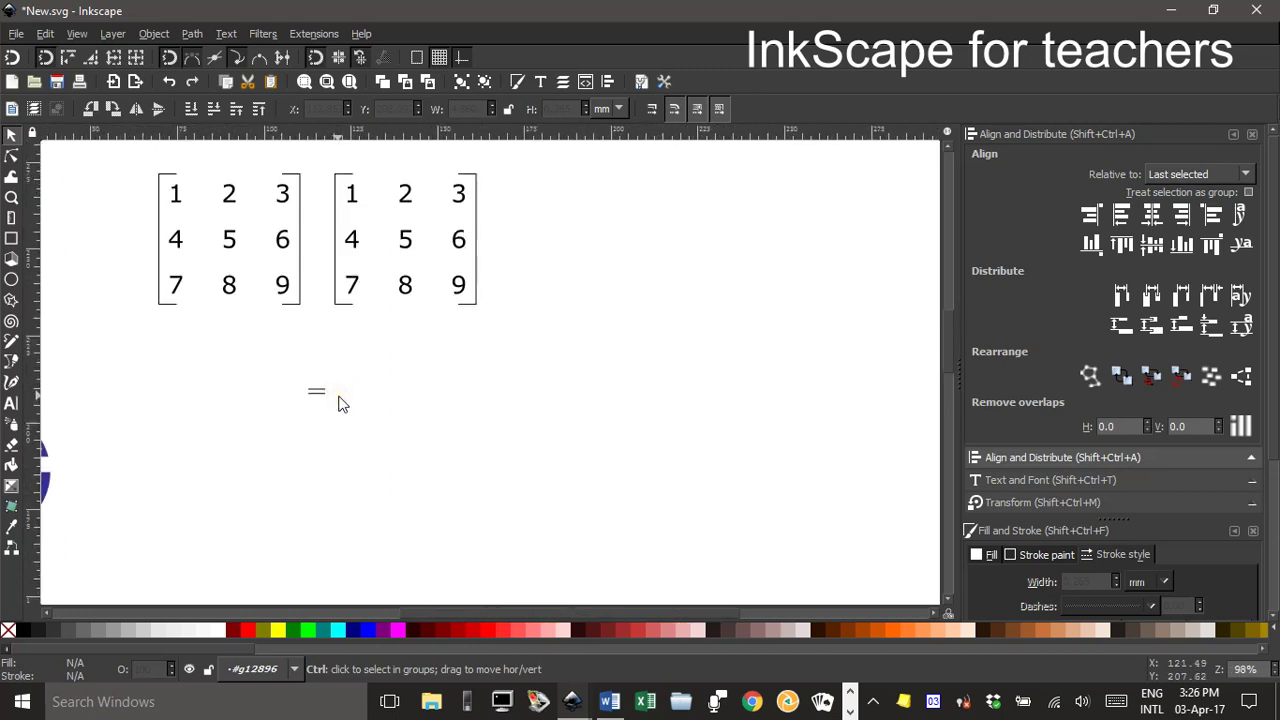
ctrl+scroll(290, 380, up, 3)
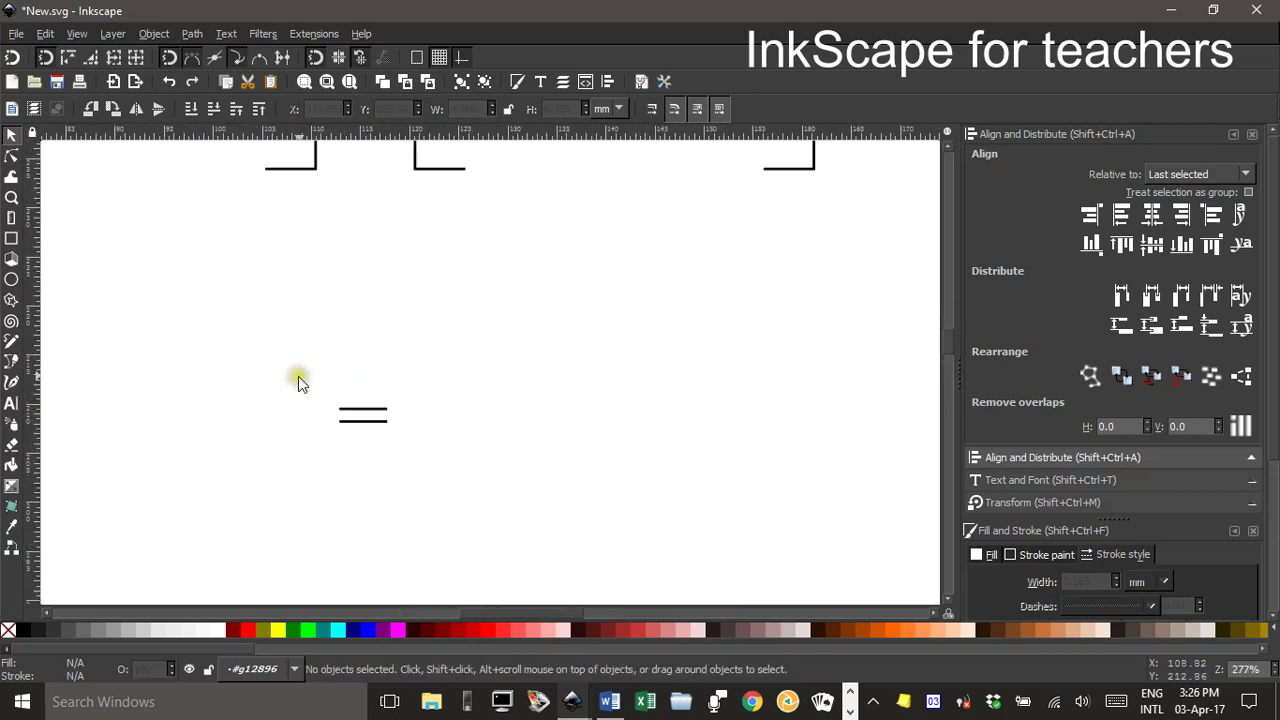
Scale the two-line equals sign down slightly.
drag(303, 376, 405, 450)
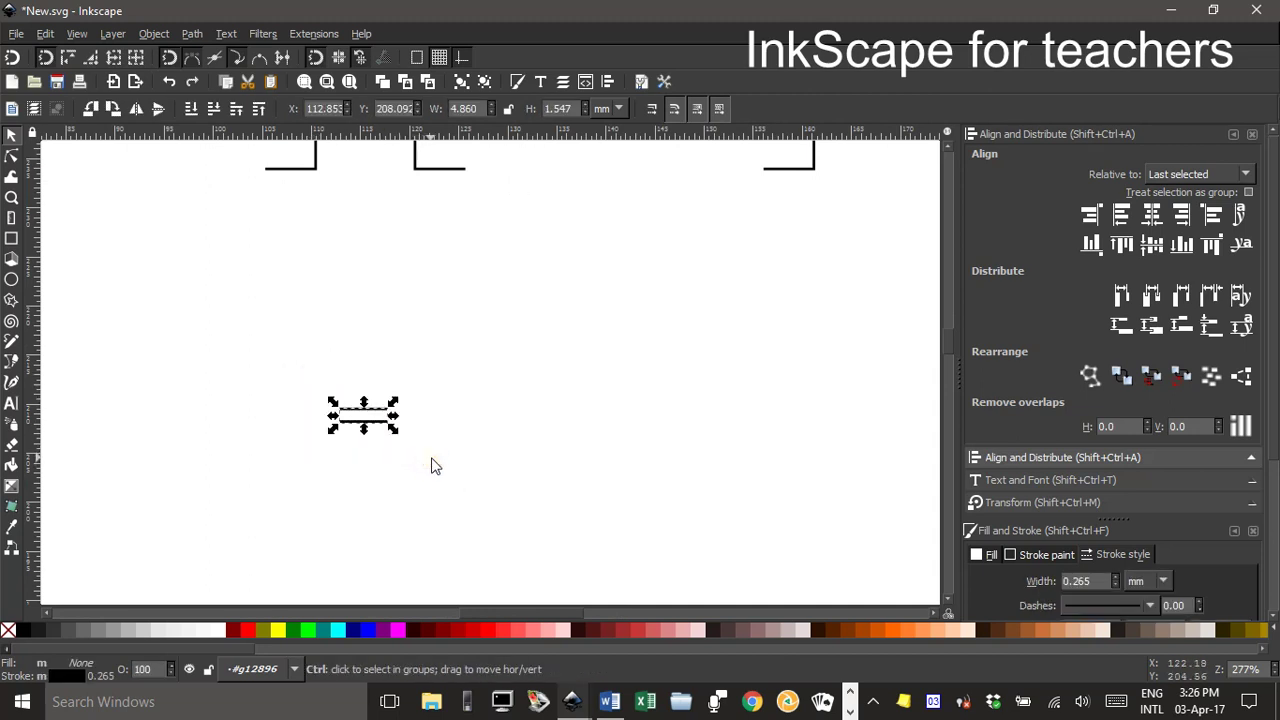
ctrl+scroll(392, 425, up, 5)
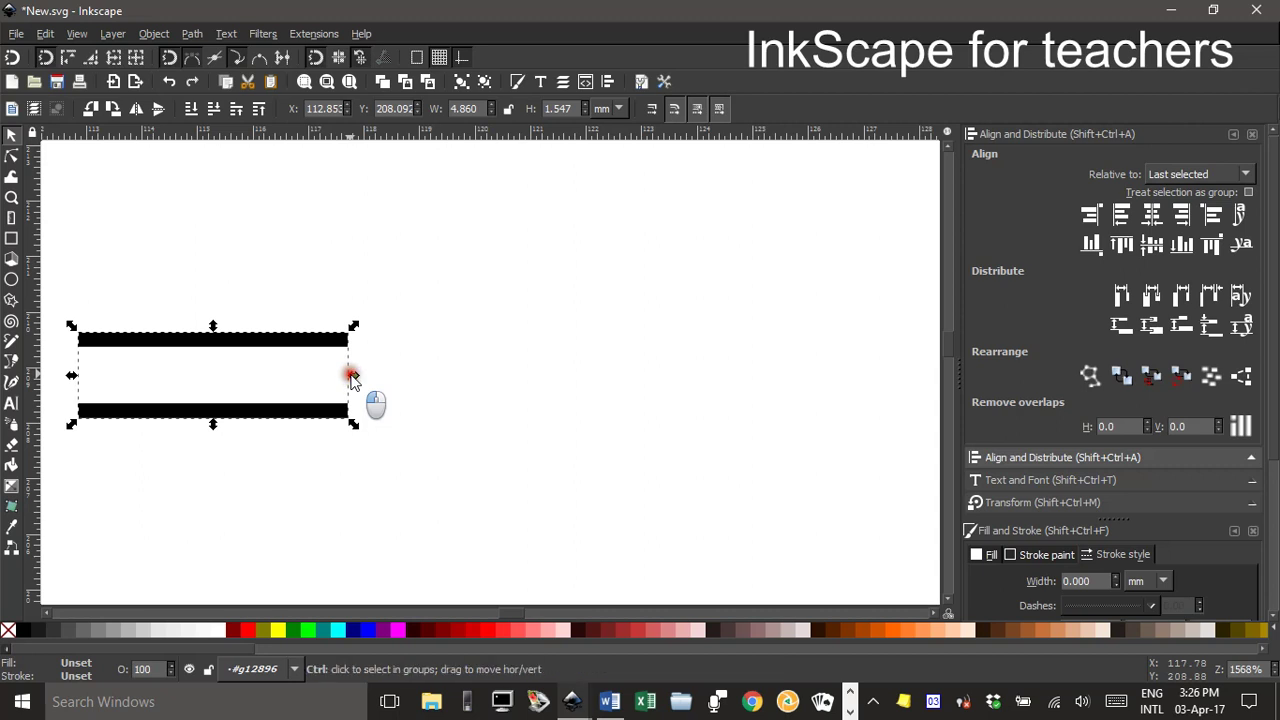
drag(352, 377, 280, 380)
ctrl+scroll(374, 388, down, 6)
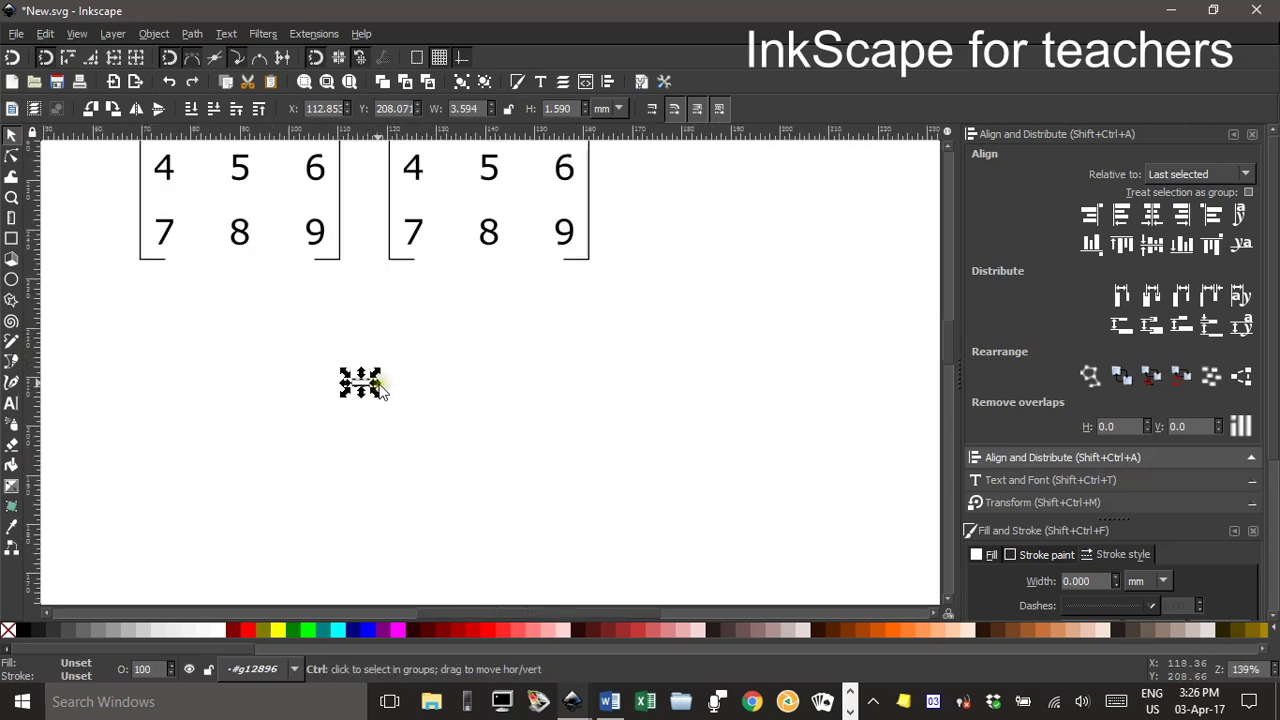
ctrl+scroll(404, 395, down, 2)
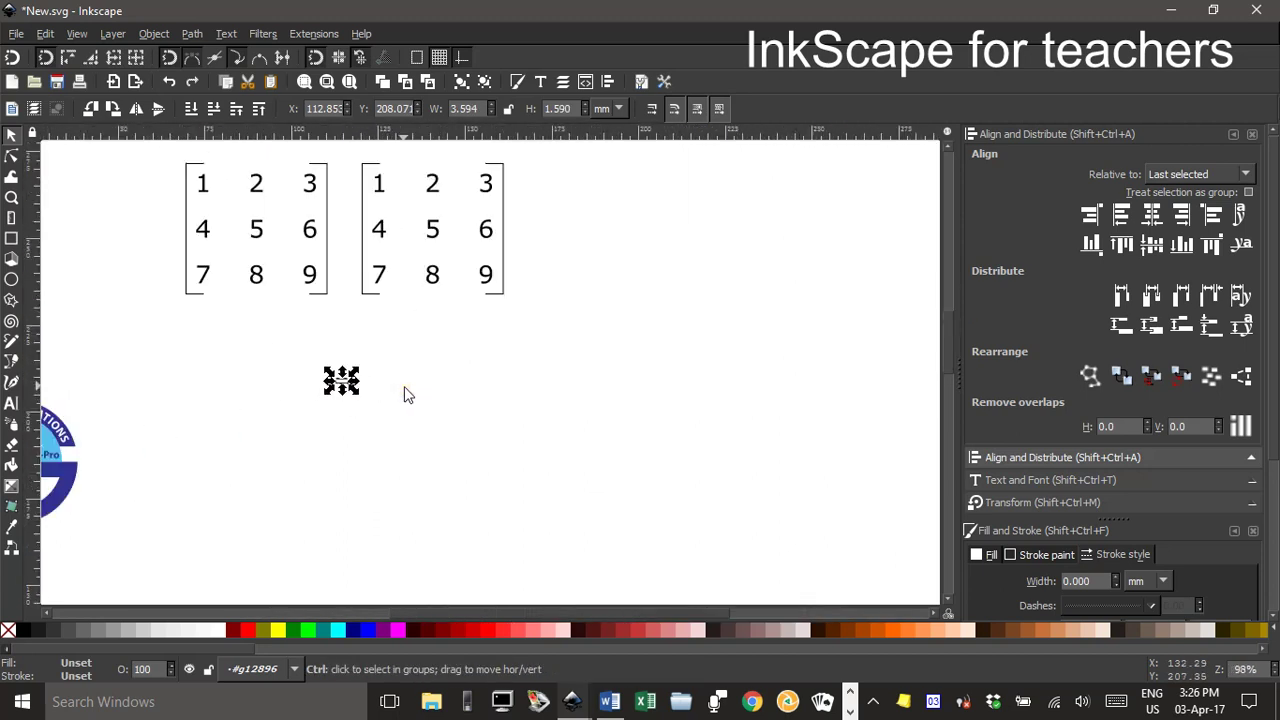
click(468, 407)
Move the equals sign to just right of the second matrix.
drag(343, 380, 344, 230)
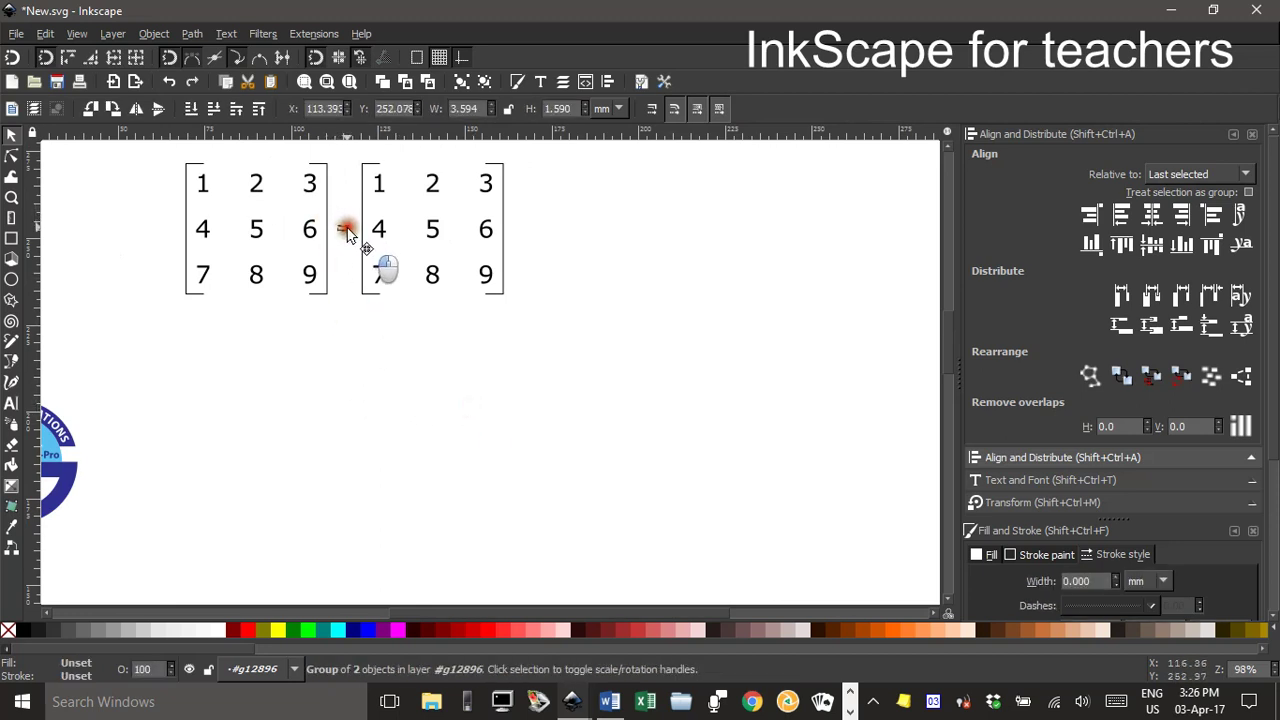
click(634, 288)
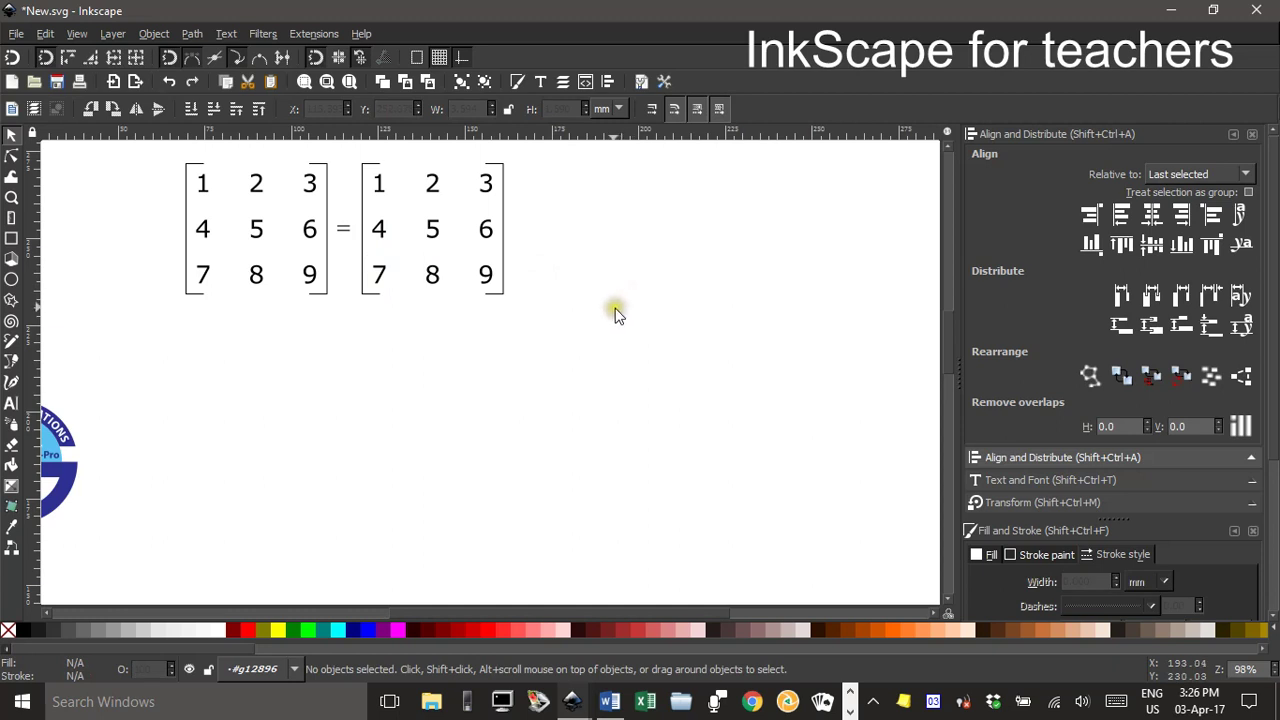
scroll(615, 315, up, 2)
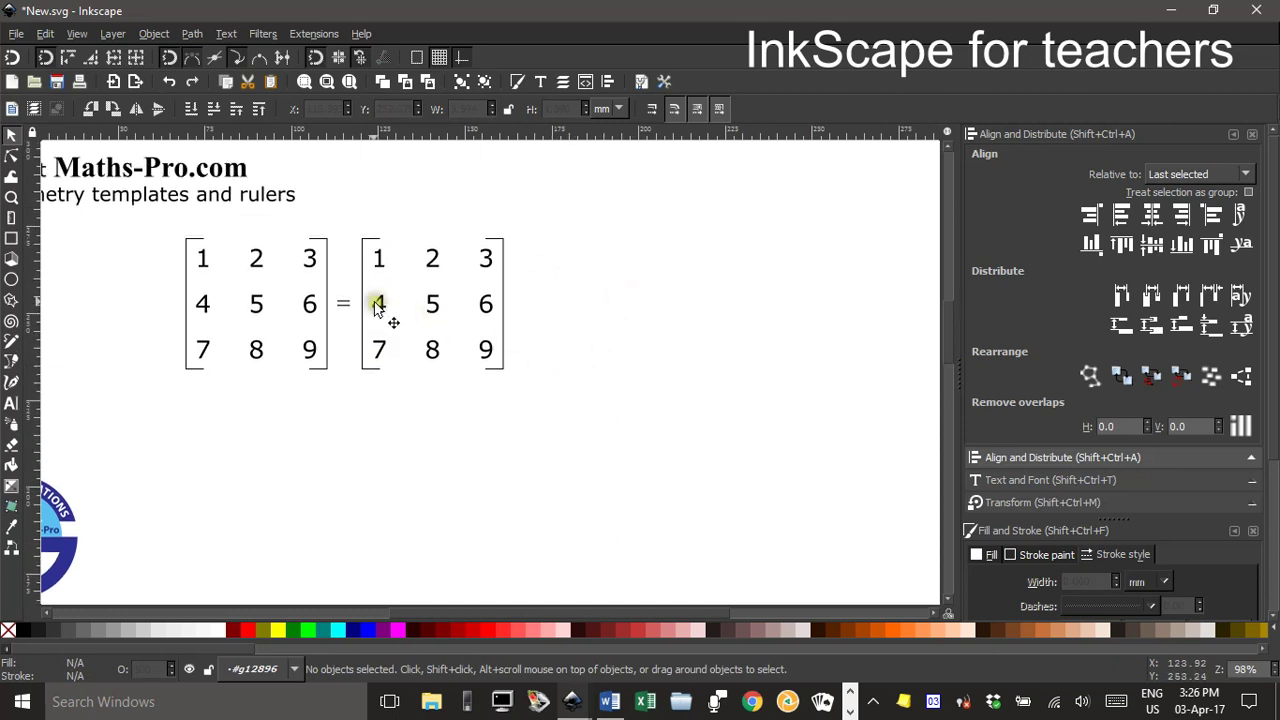
click(344, 312)
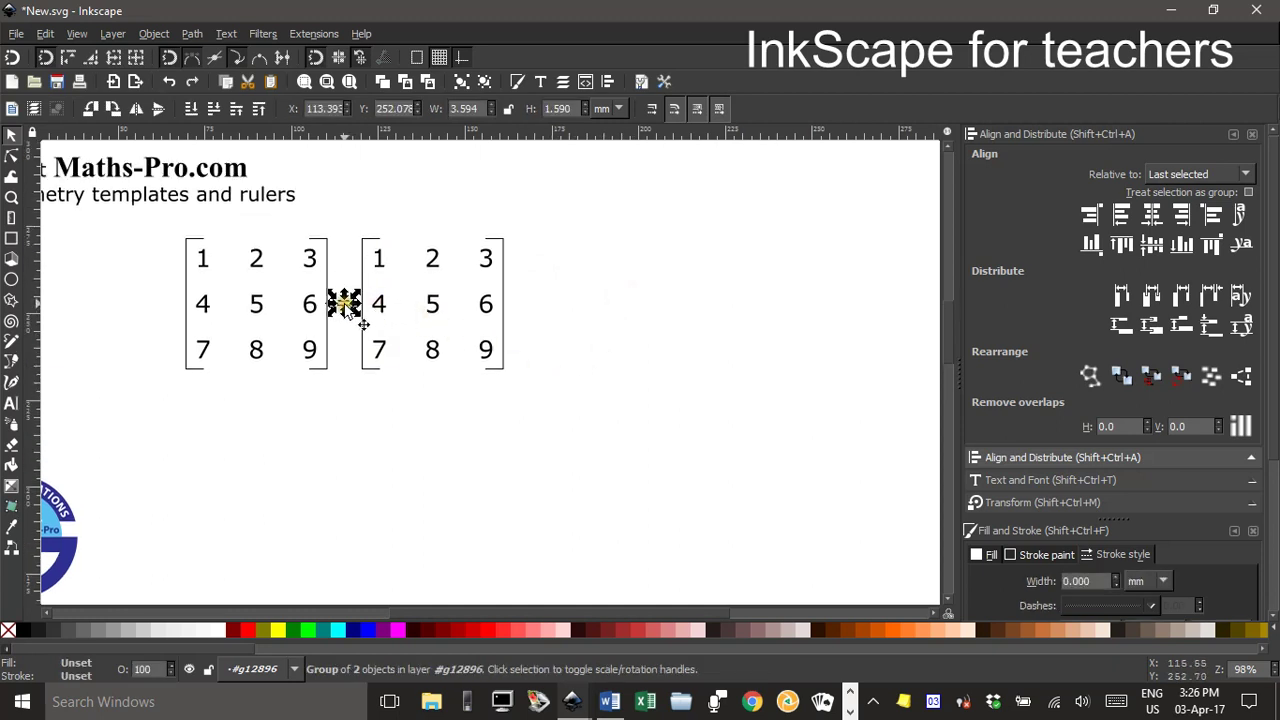
drag(348, 308, 528, 315)
Draw a second diagonal line crossing the first and group the two into a × sign.
click(542, 377)
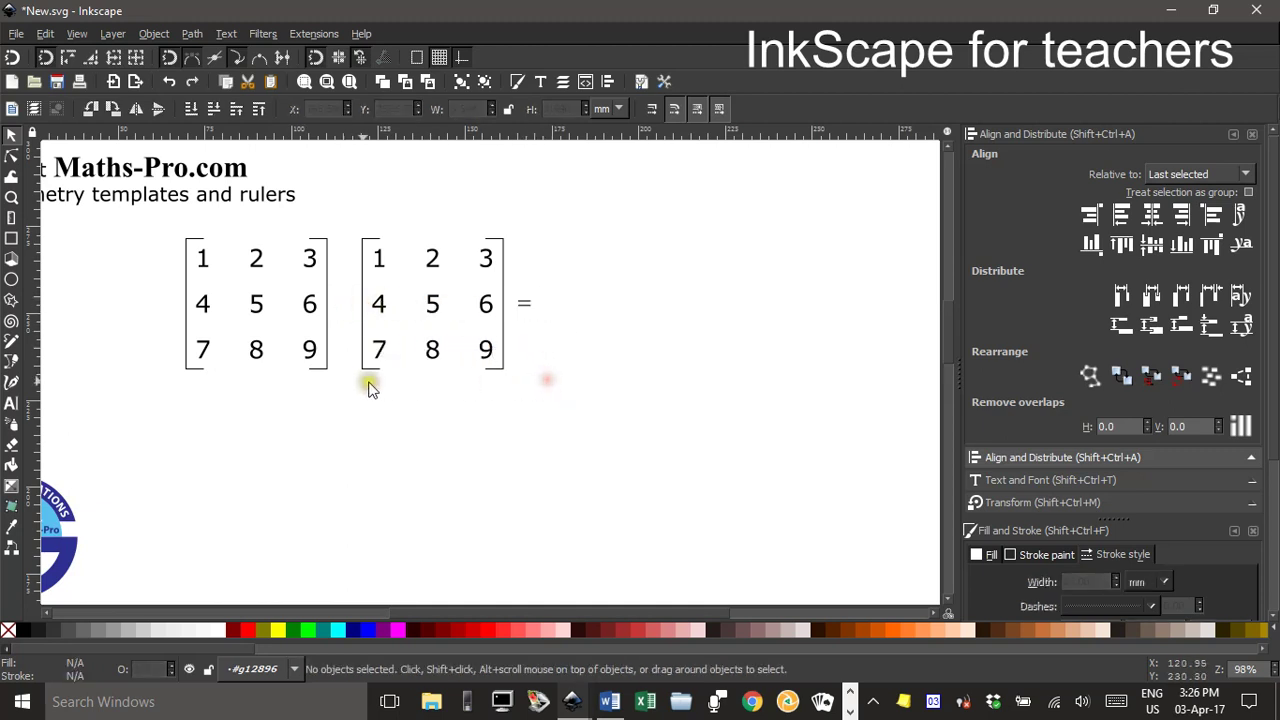
click(11, 363)
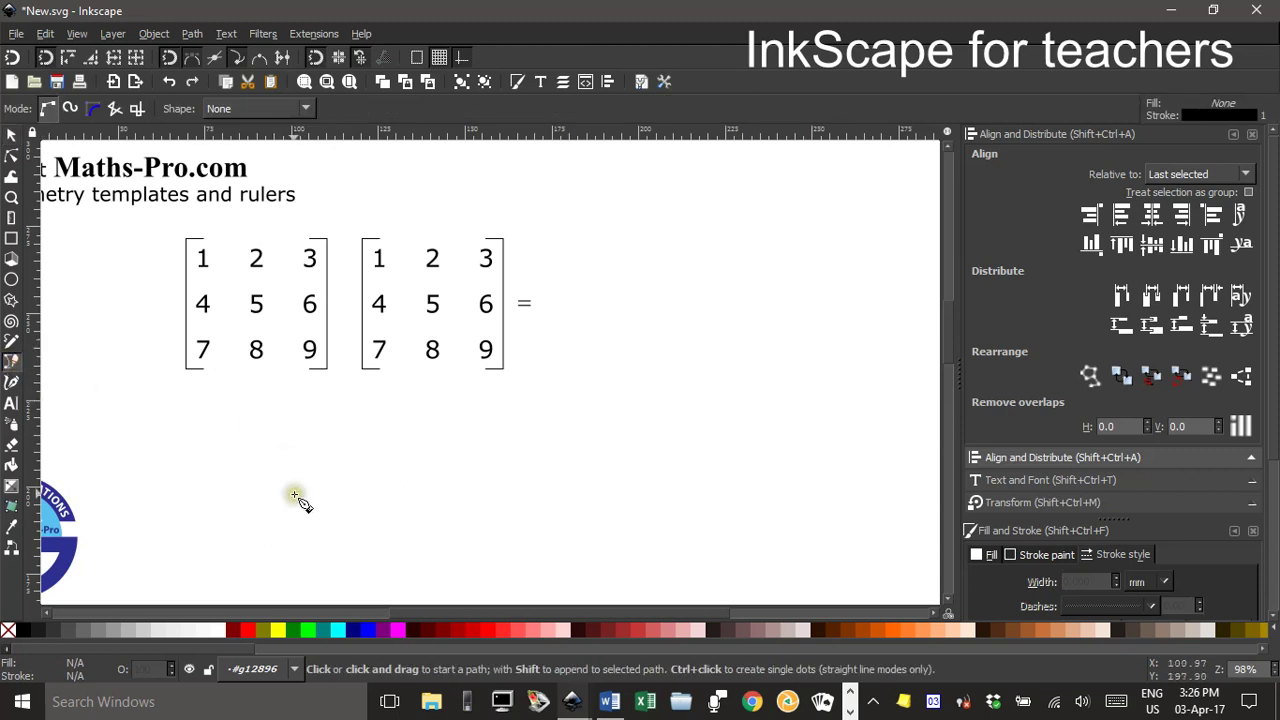
click(306, 453)
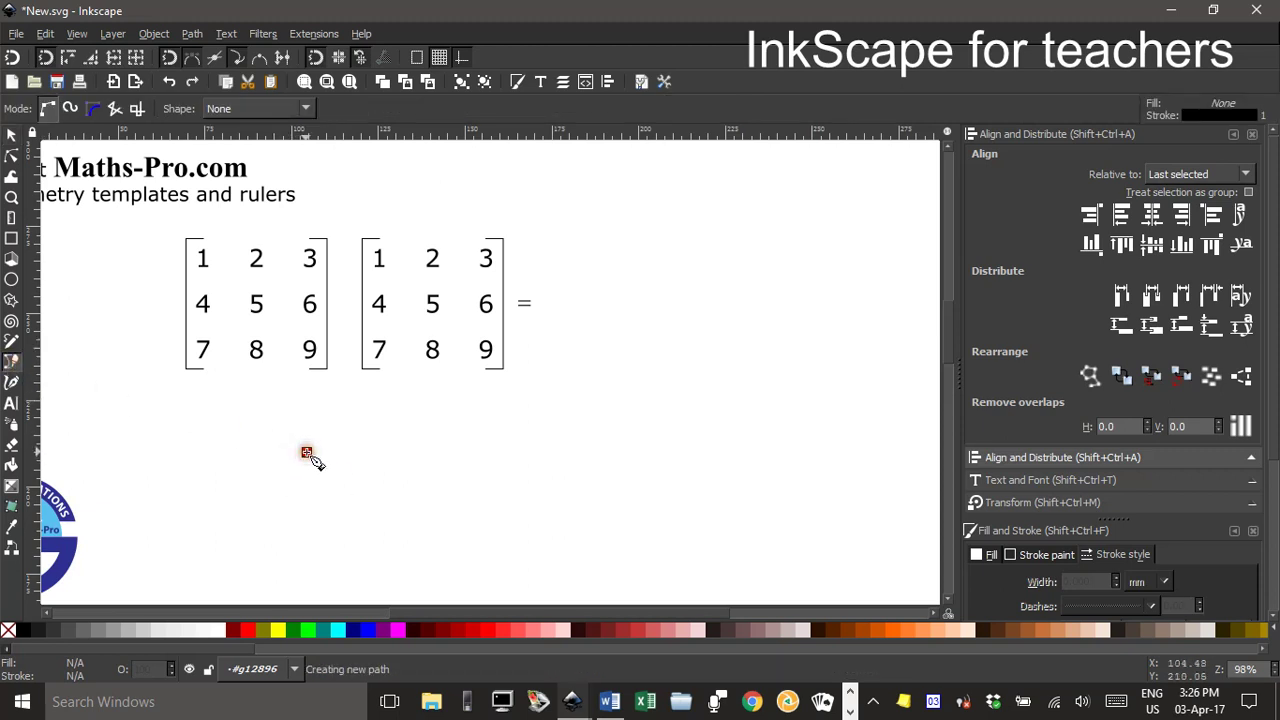
double_click(353, 498)
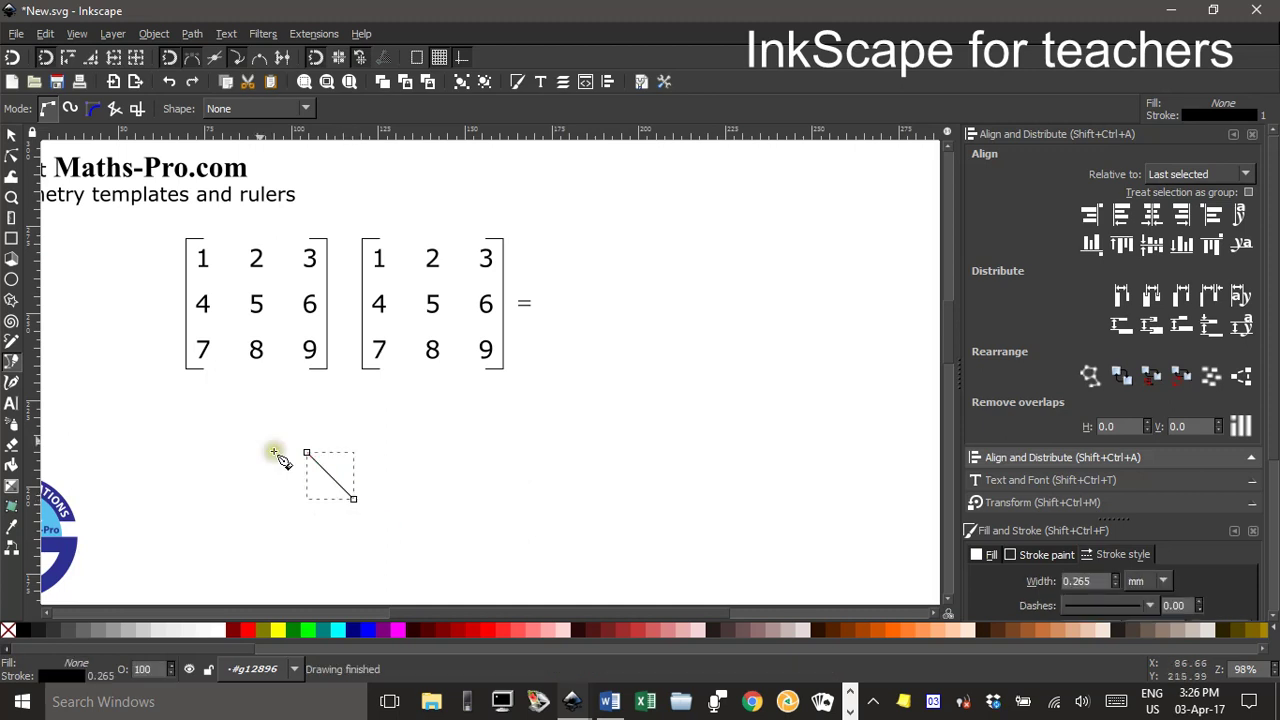
click(11, 135)
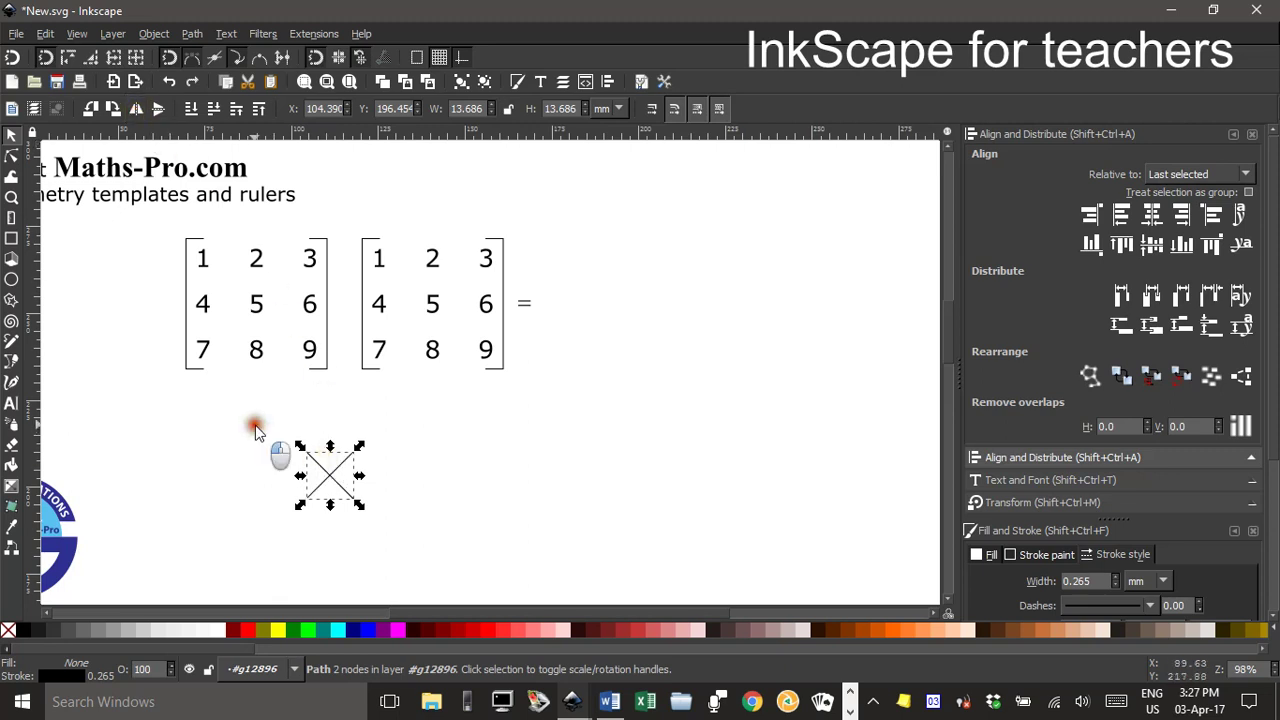
drag(255, 425, 403, 528)
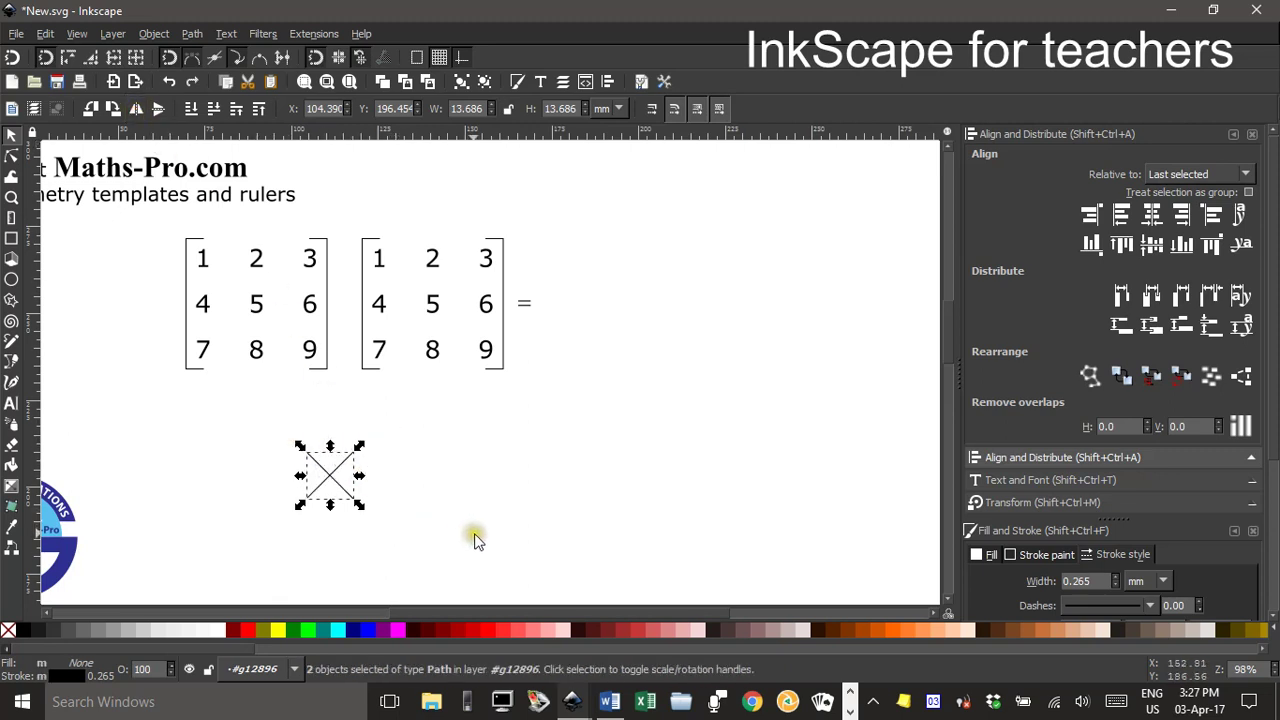
key(ctrl+g)
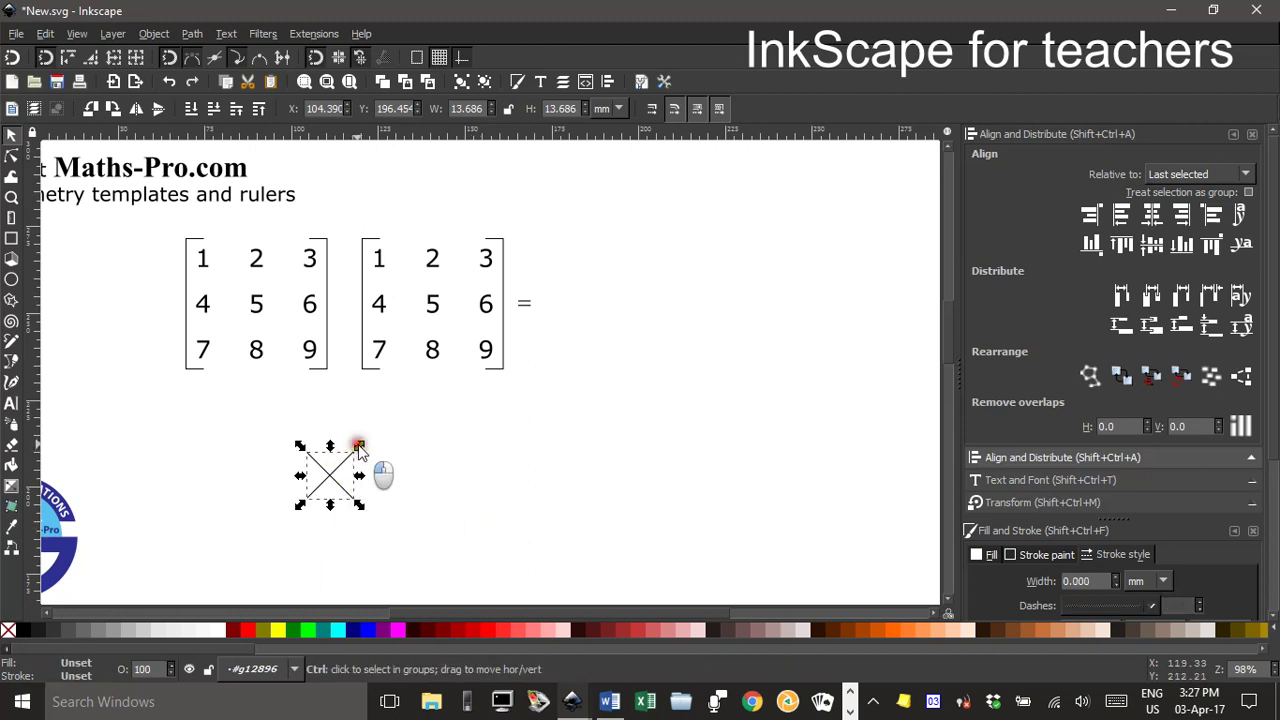
Shrink the × to 3.292 mm square and move it into the gap between the matrices.
mouse_move(356, 446)
mouse_down()
mouse_move(336, 480)
mouse_move(345, 304)
mouse_move(341, 466)
mouse_up()
click(386, 474)
scroll(371, 466, up, 2)
scroll(371, 466, up, 1)
click(286, 451)
drag(286, 452, 281, 457)
scroll(345, 450, down, 2)
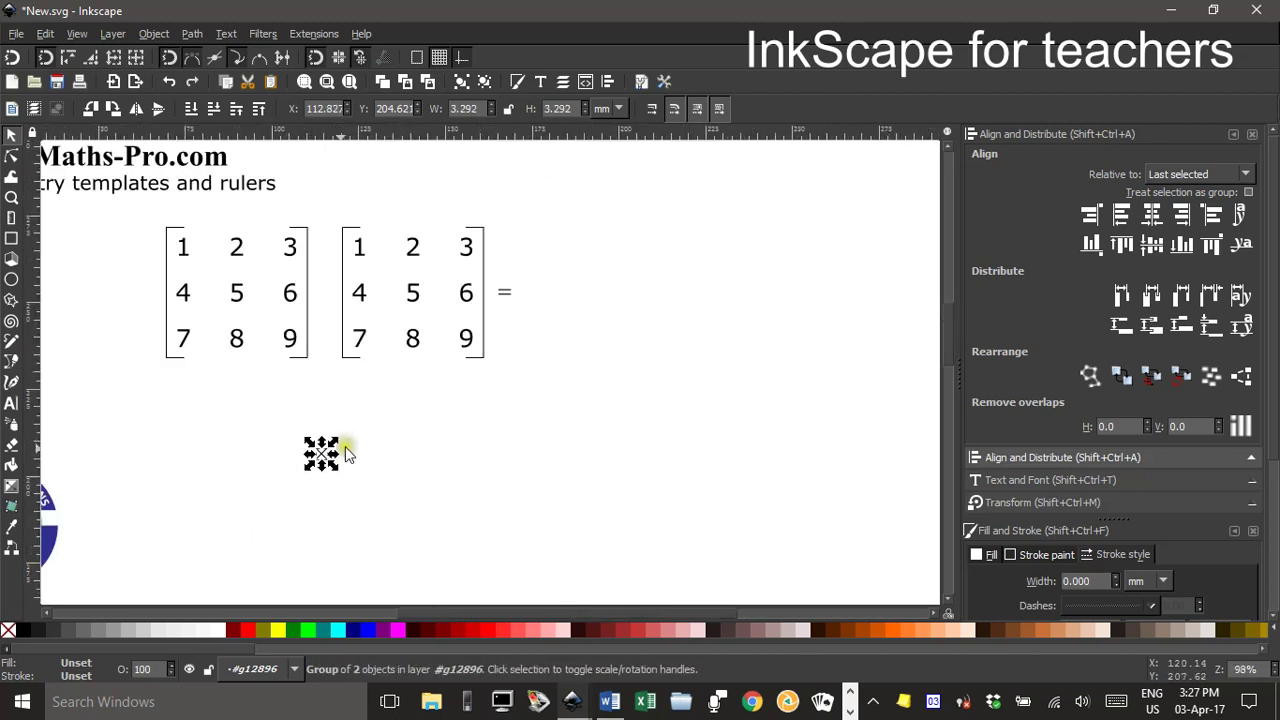
click(401, 461)
drag(320, 452, 324, 296)
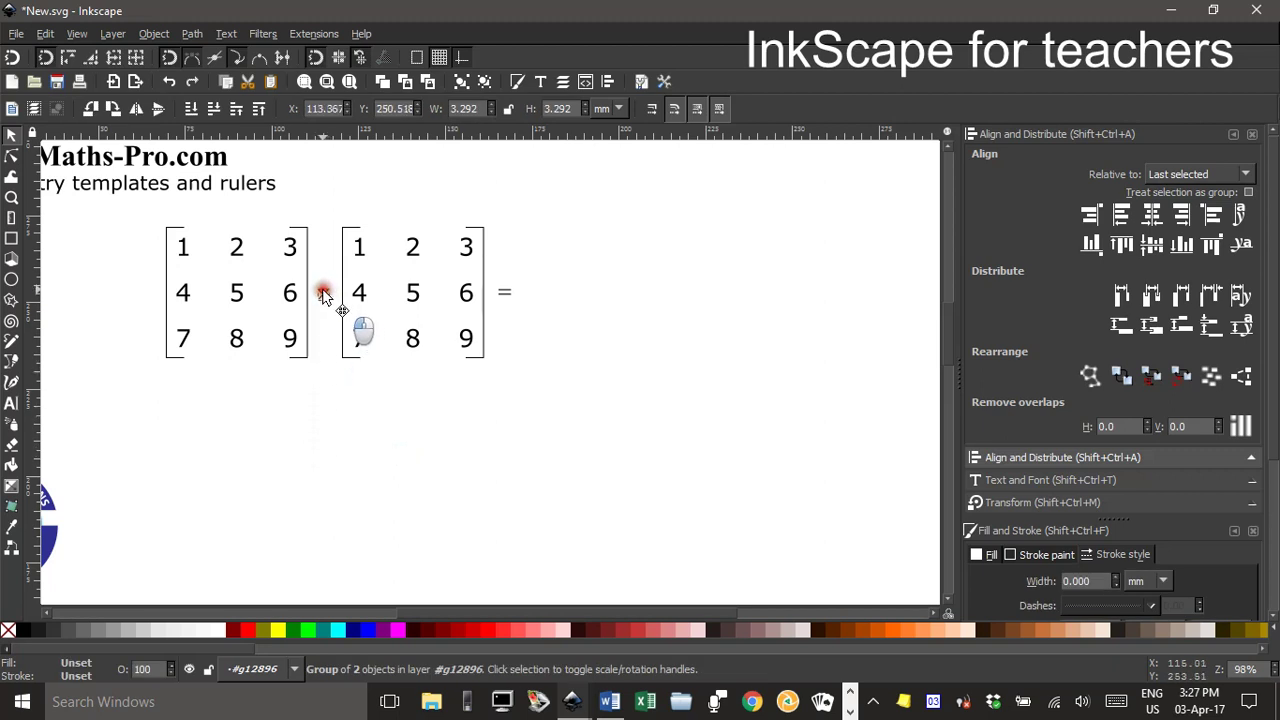
Copy the second matrix's left square bracket to just right of the equals sign.
click(607, 397)
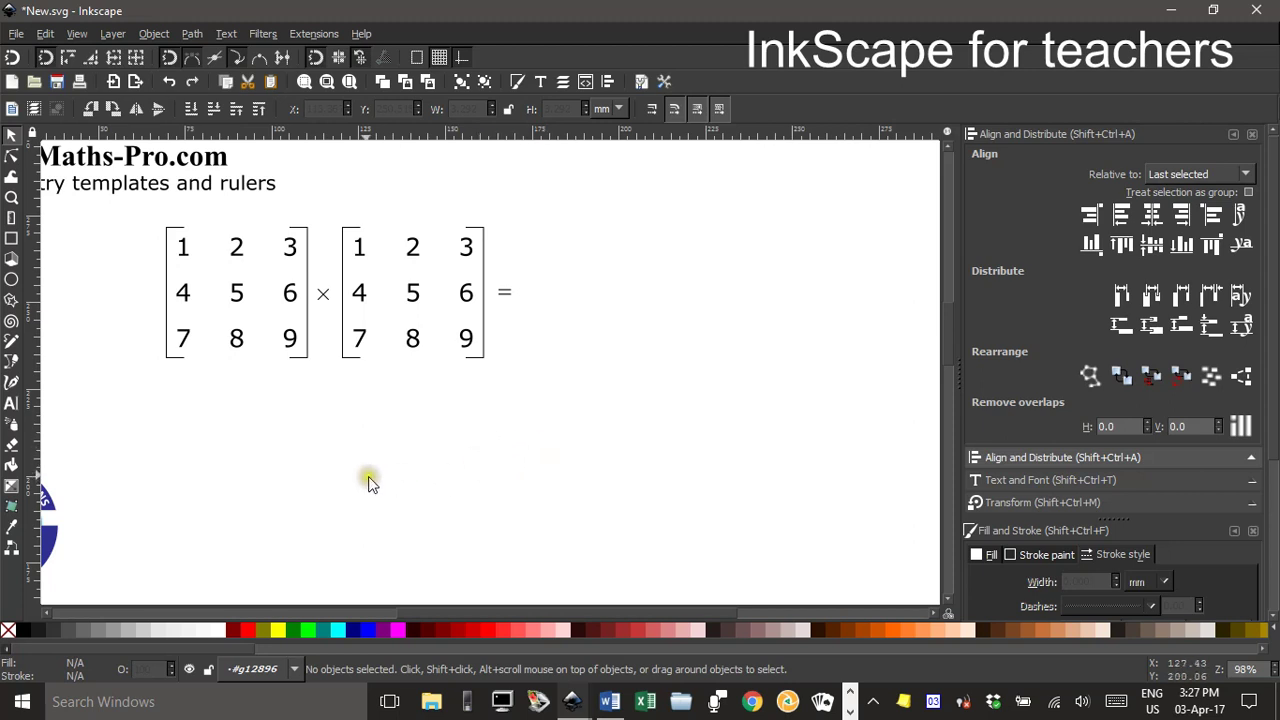
click(343, 280)
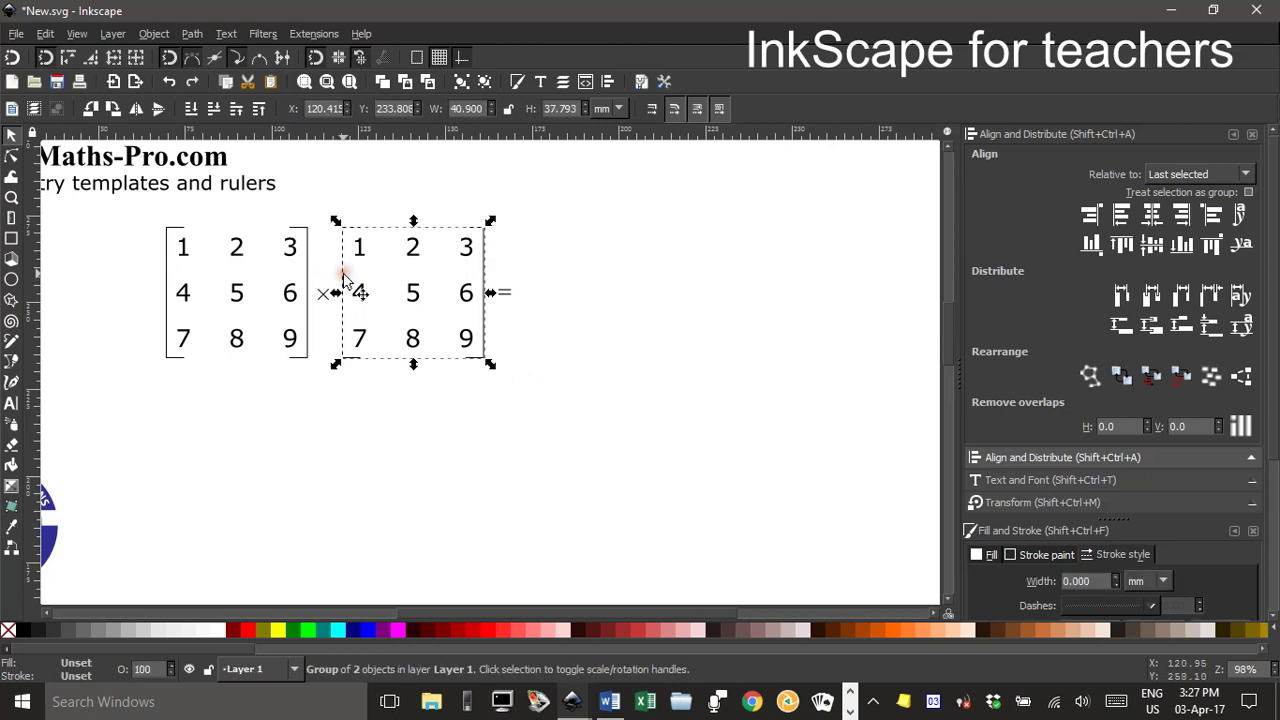
click(621, 316)
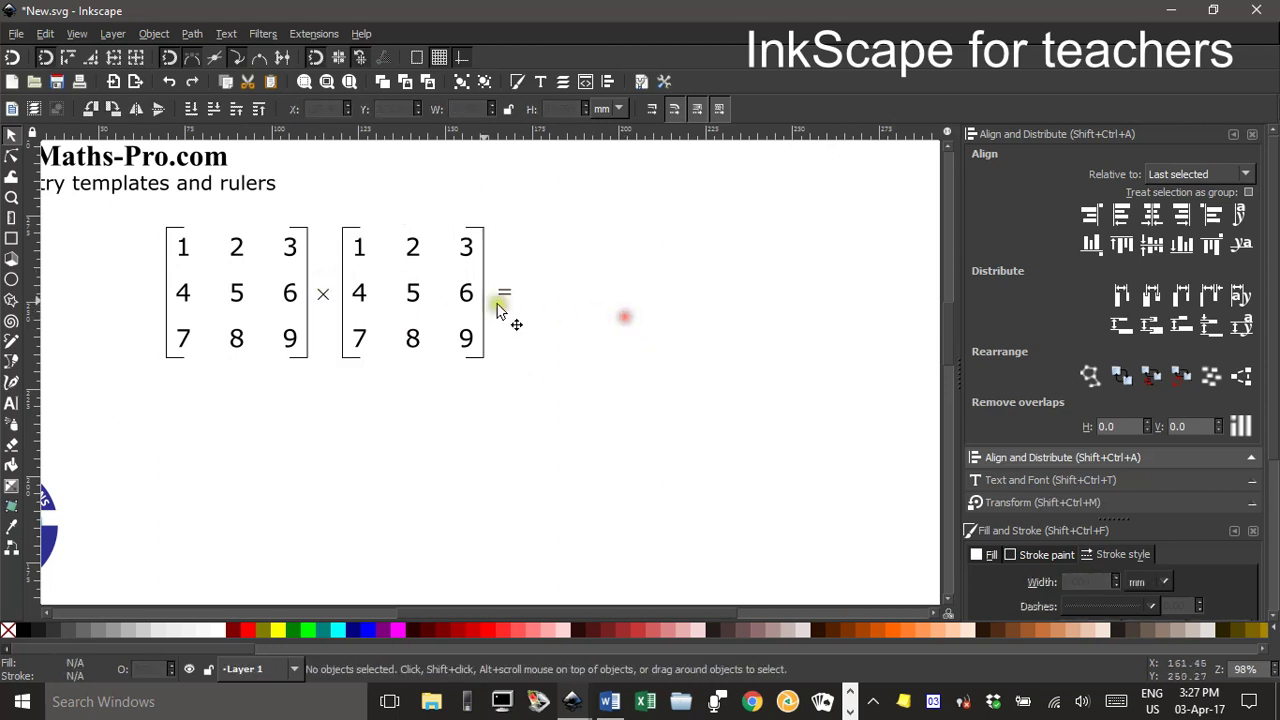
ctrl+click(344, 274)
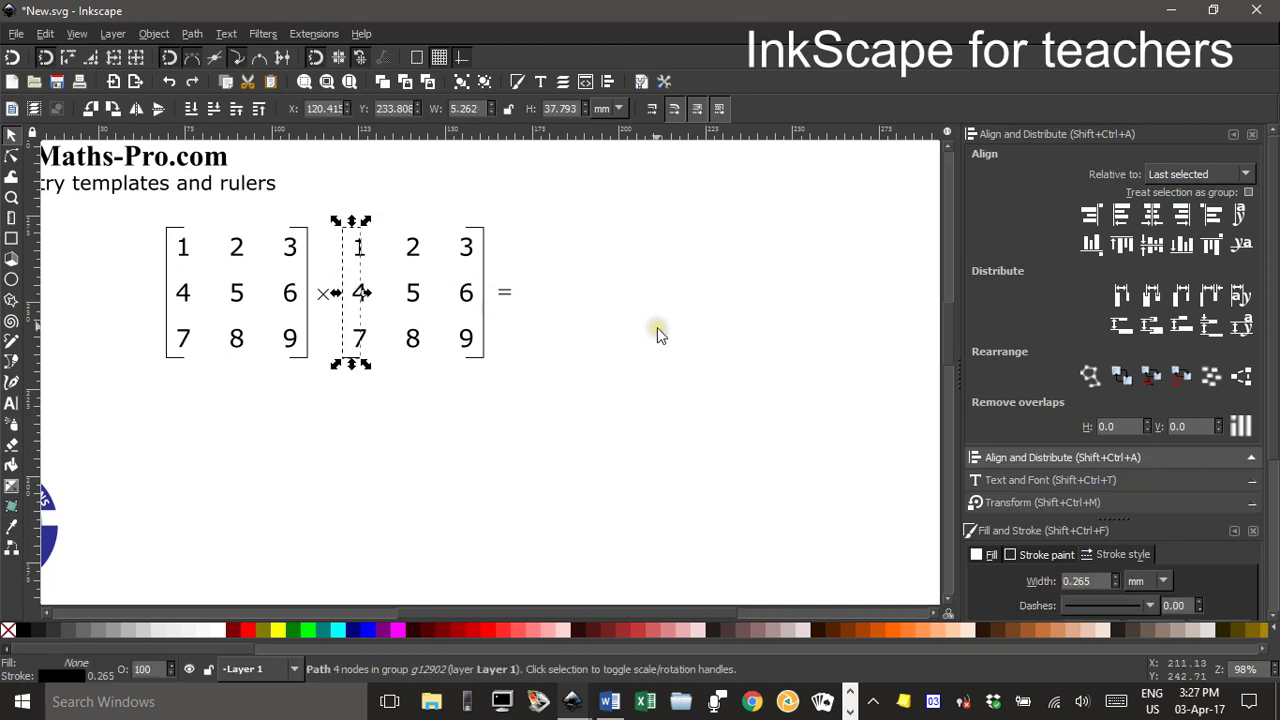
click(341, 272)
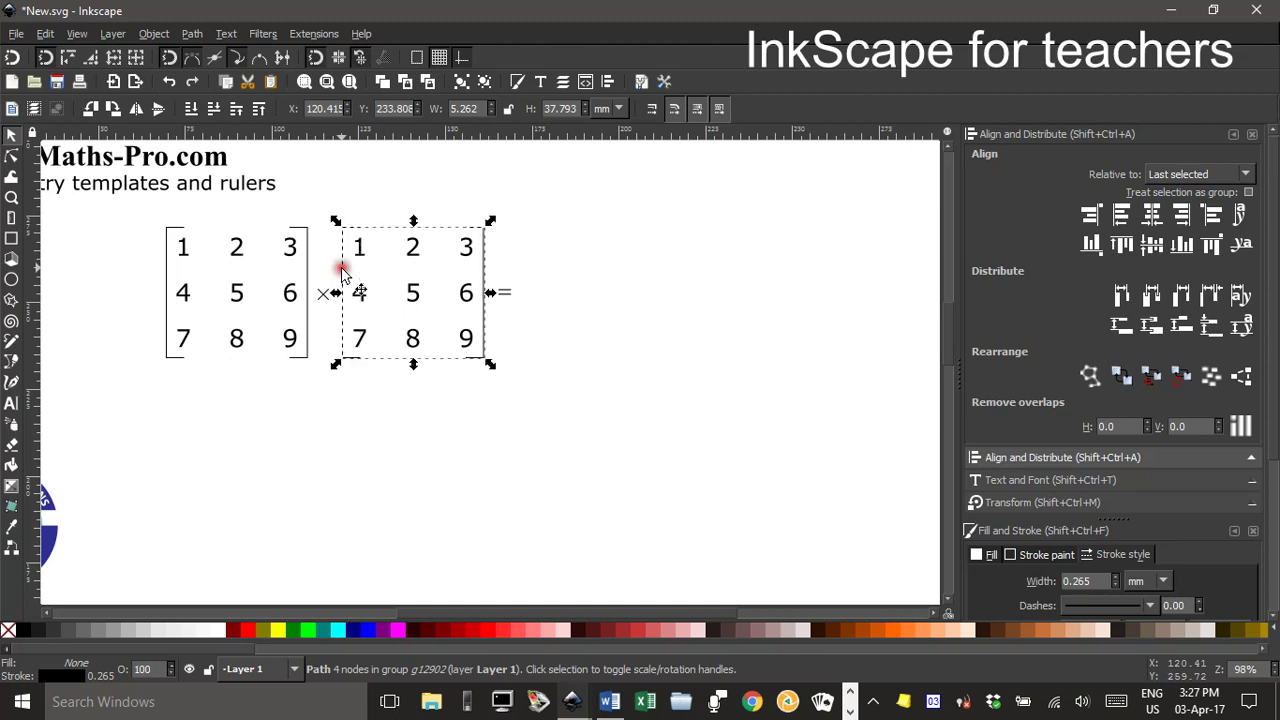
click(672, 313)
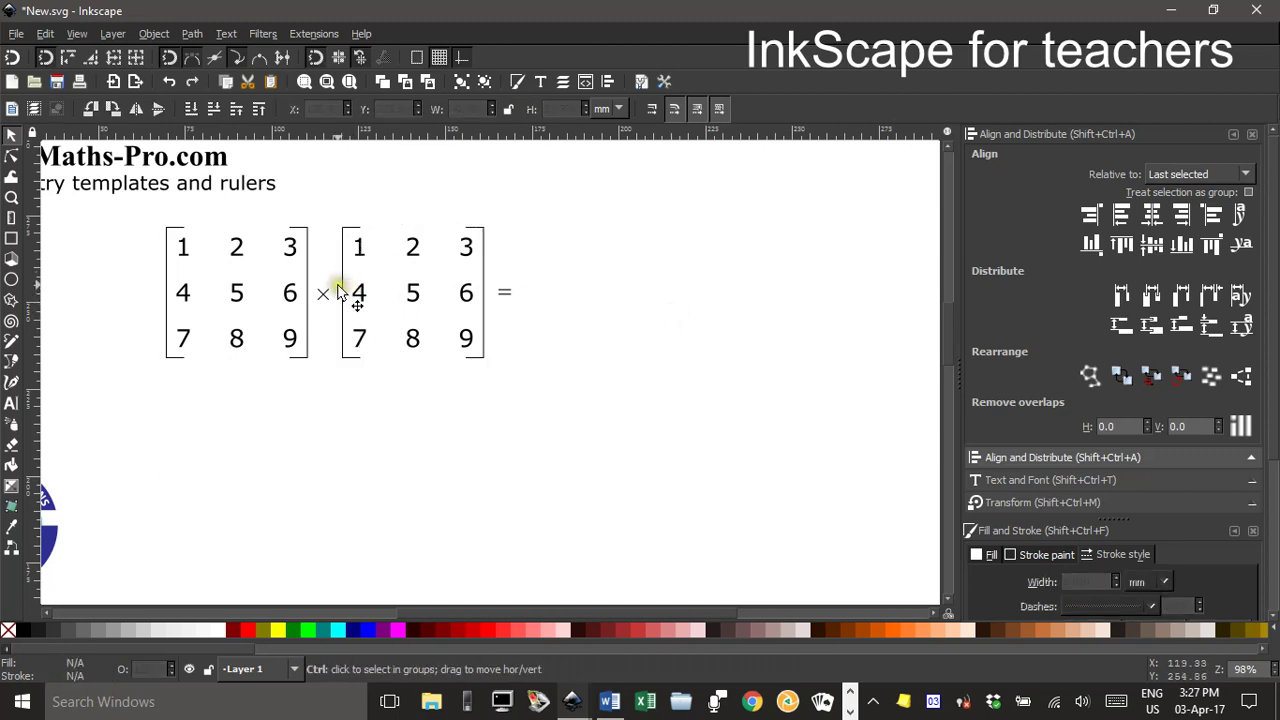
click(344, 285)
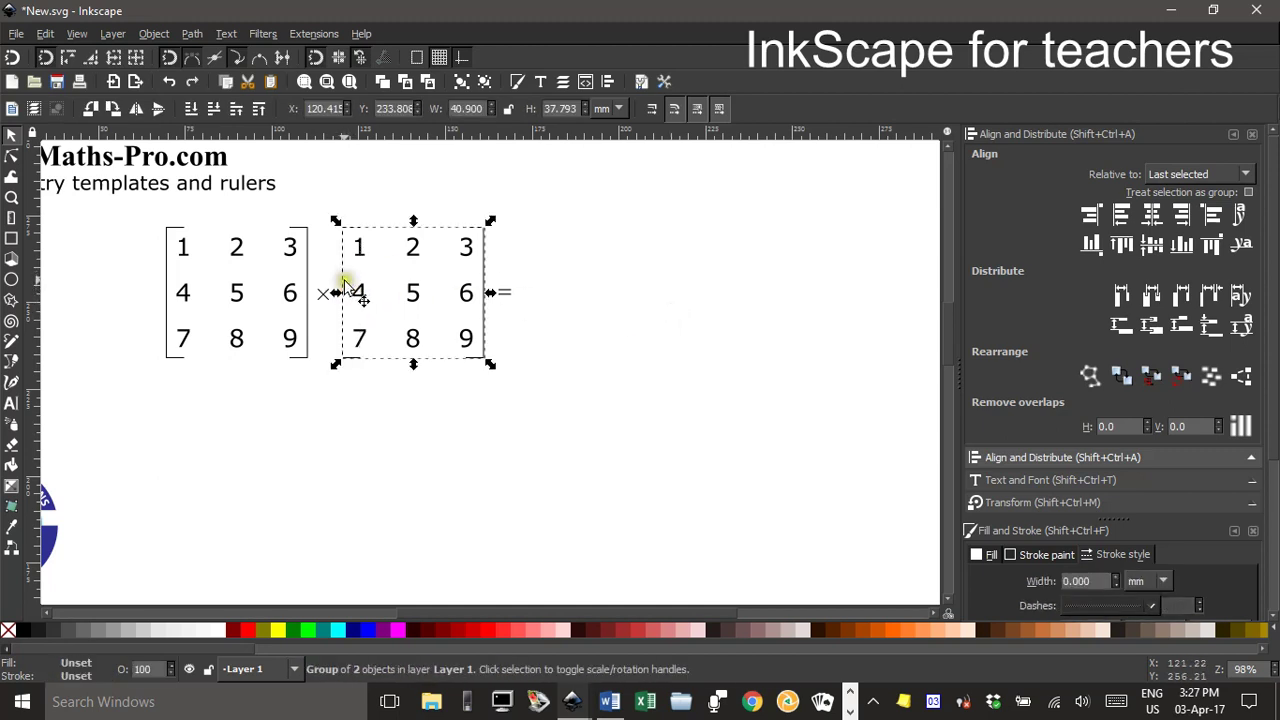
ctrl+click(344, 284)
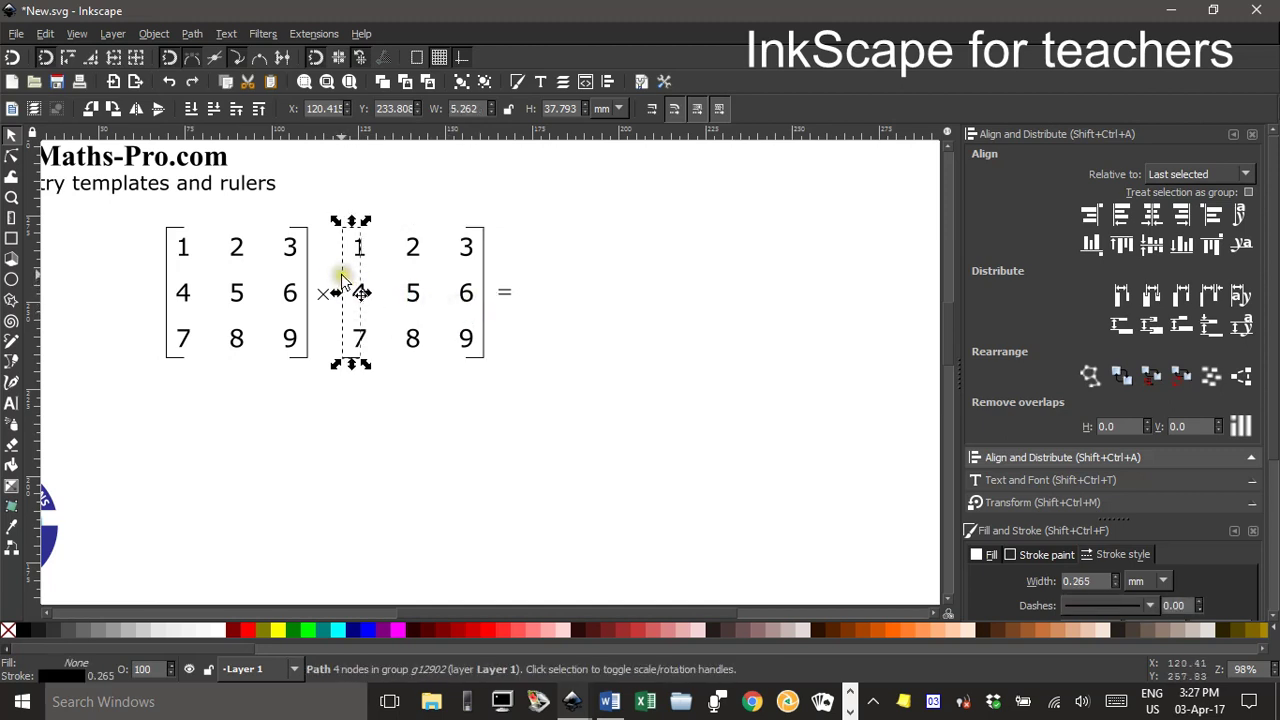
drag(340, 276, 532, 293)
click(645, 317)
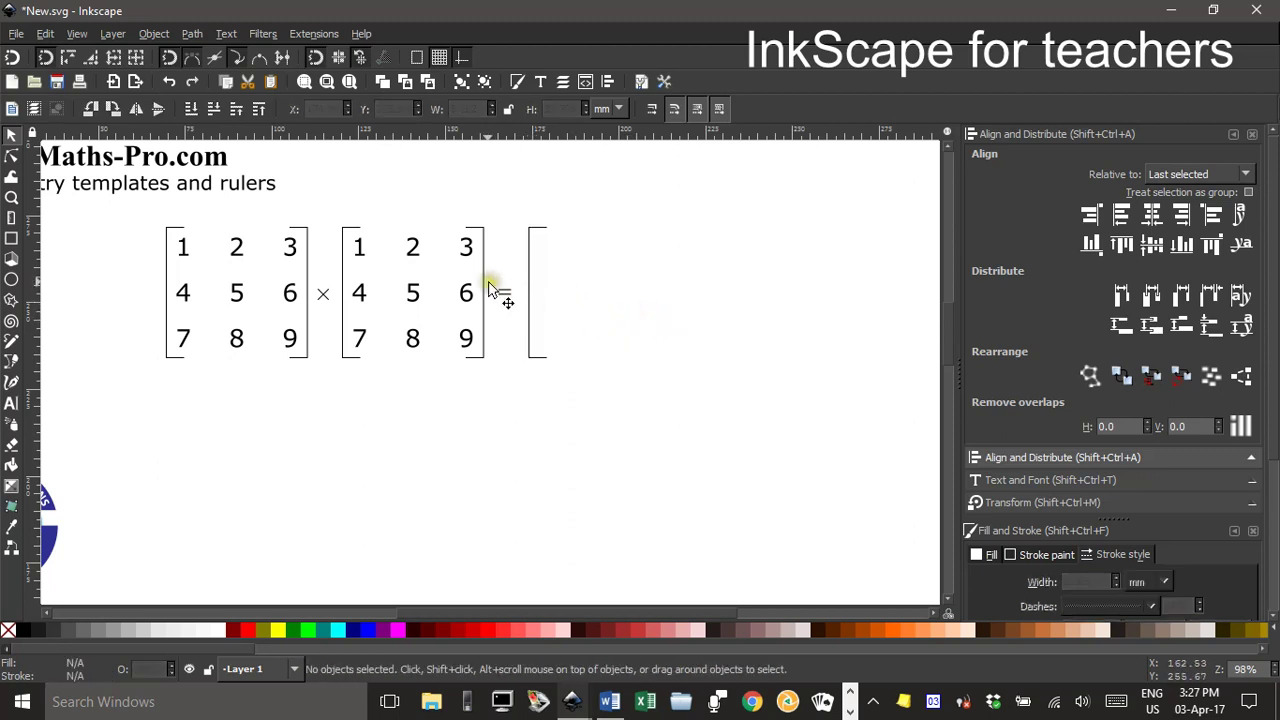
click(532, 276)
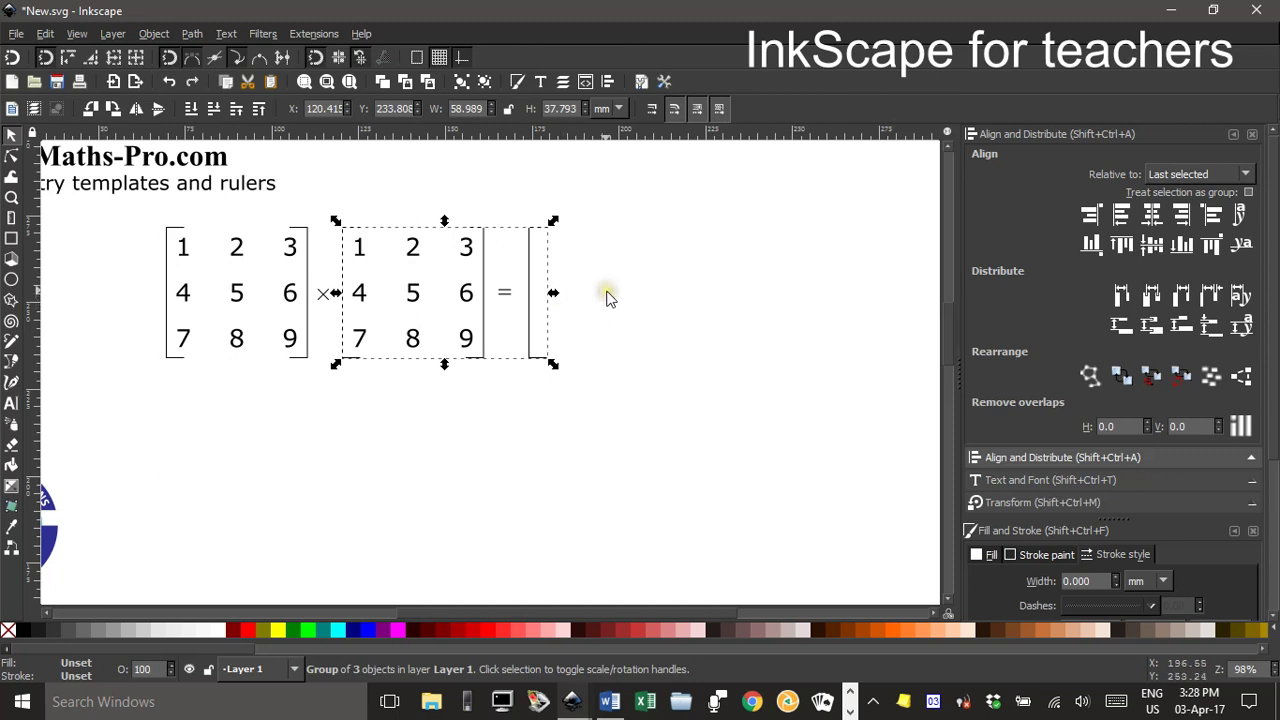
Ungroup, flip the copied bracket horizontally and place it as the result matrix's closing bracket.
click(155, 33)
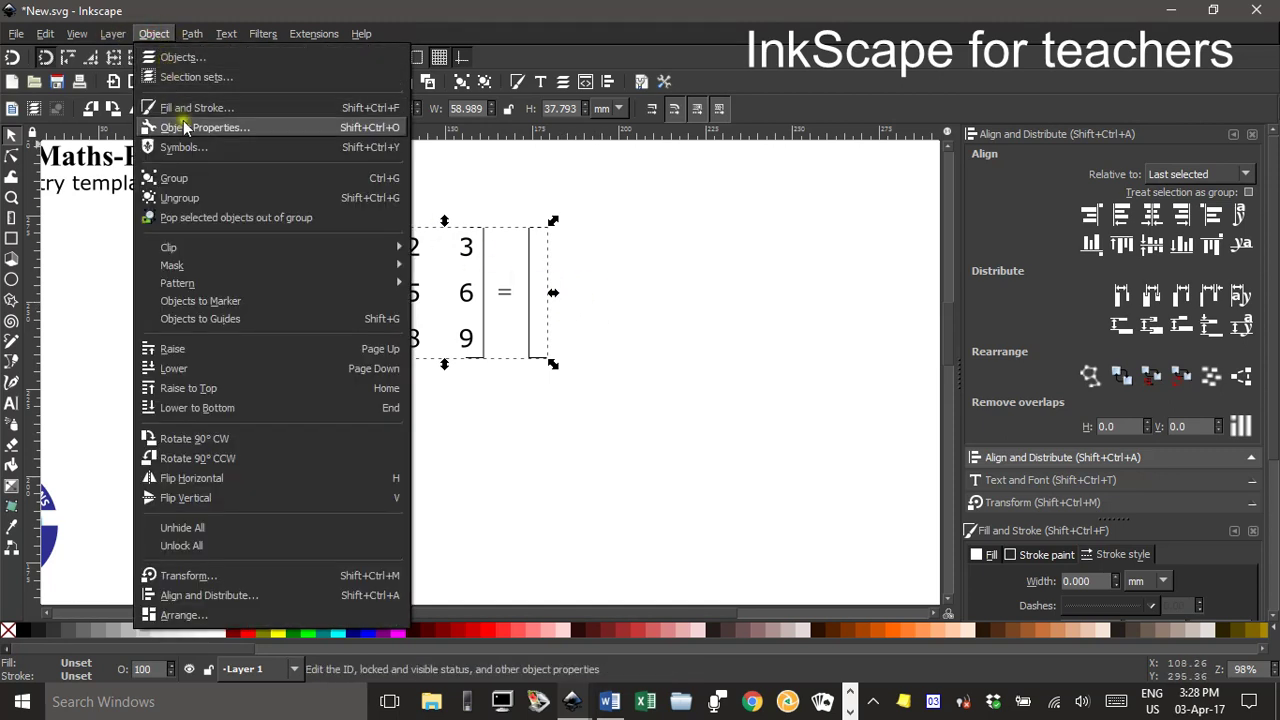
click(211, 195)
click(592, 272)
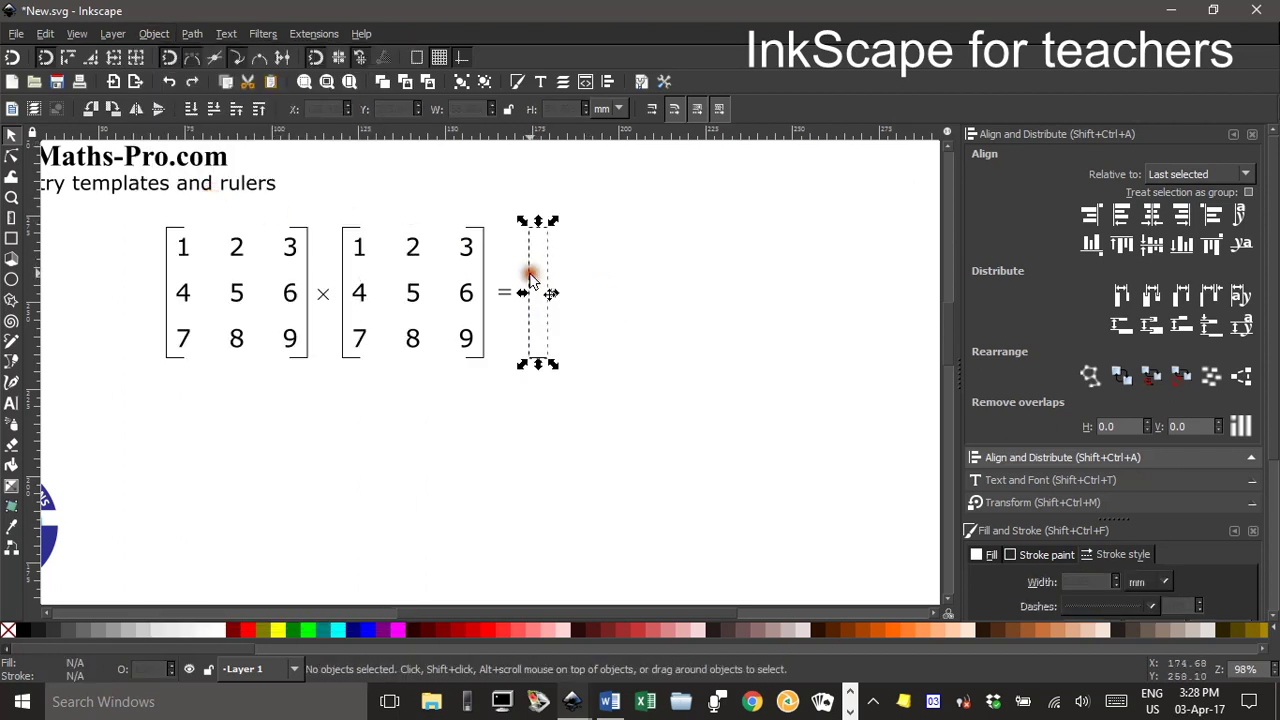
click(530, 277)
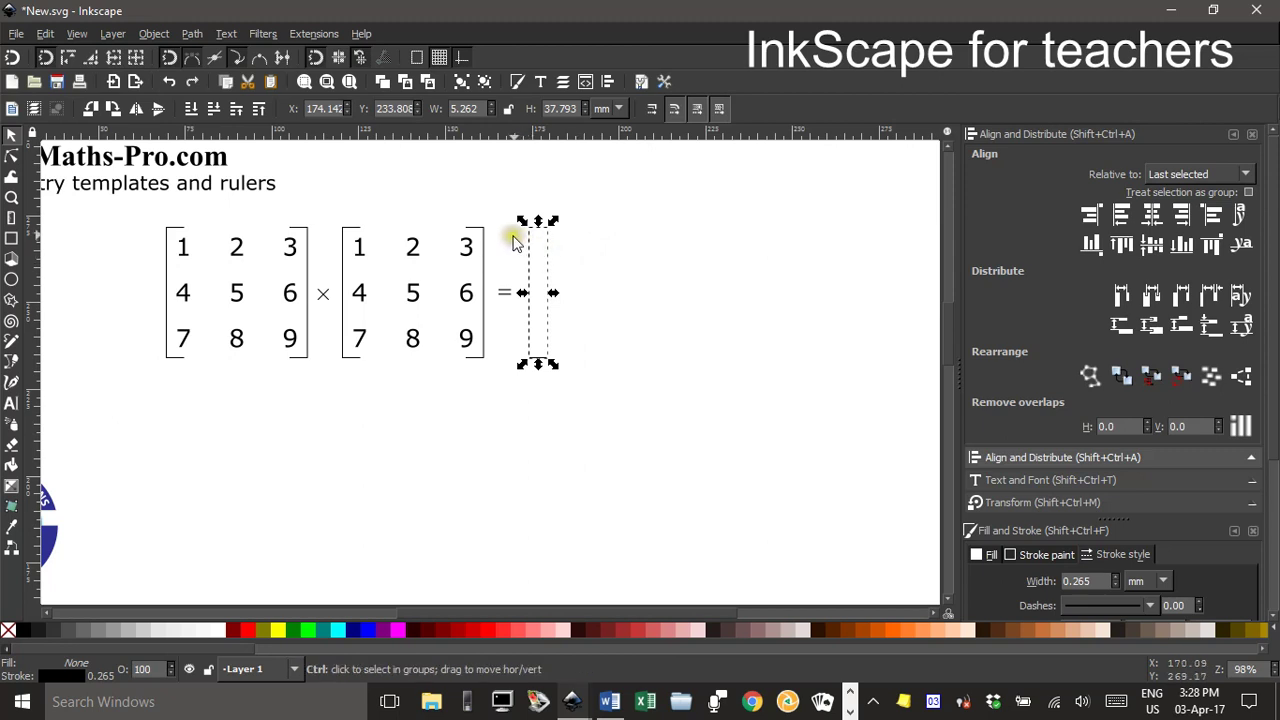
click(138, 110)
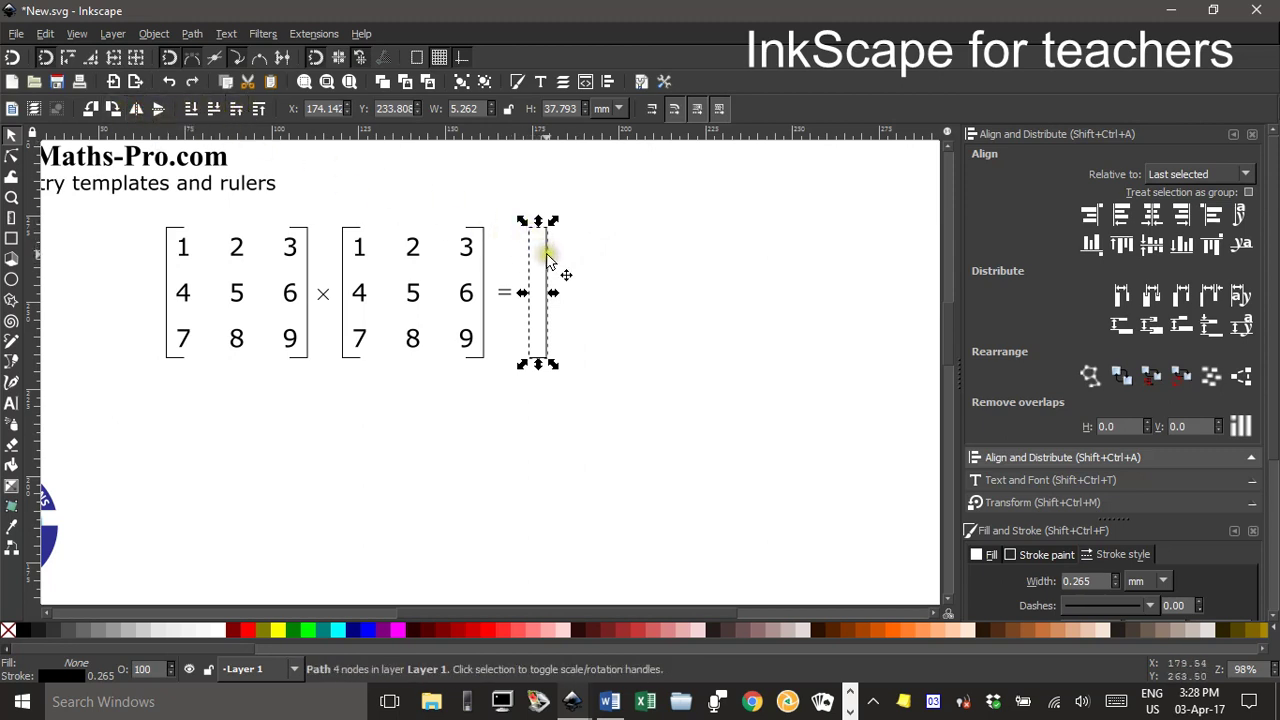
drag(547, 258, 589, 262)
Duplicate the 3, 6 and 9 from the second matrix's right column into the result brackets.
click(670, 286)
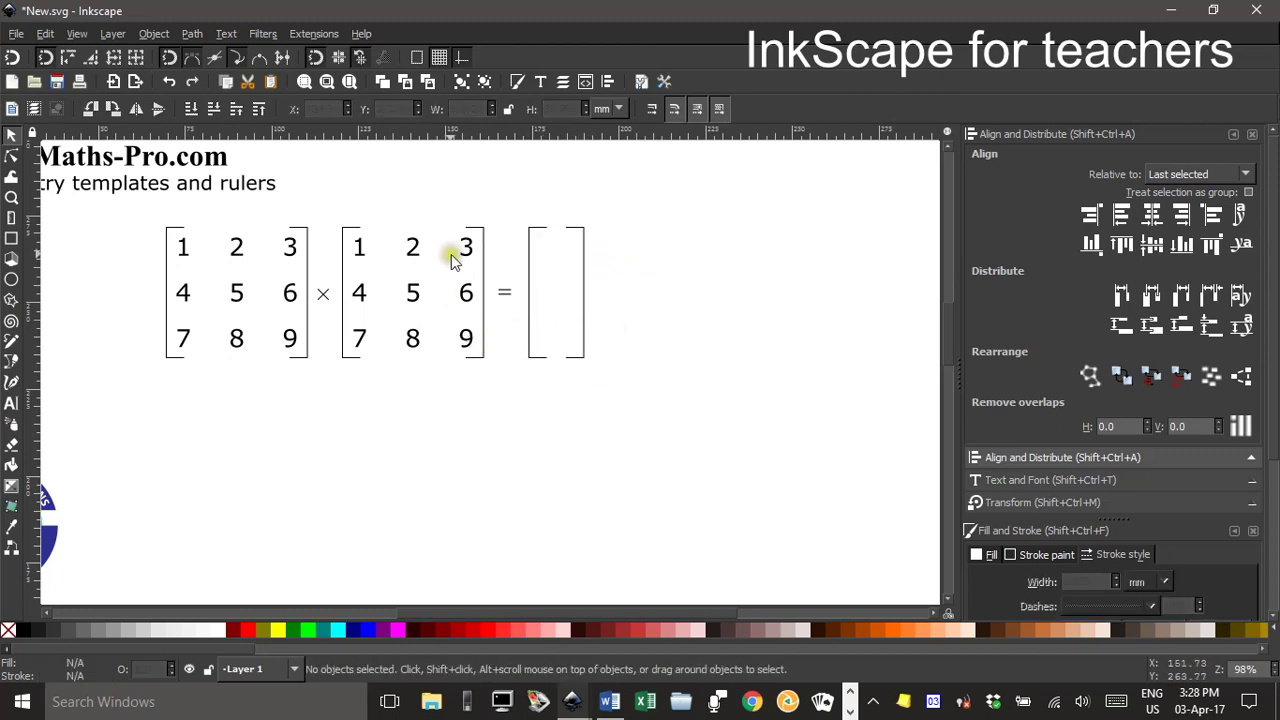
key(ctrl)
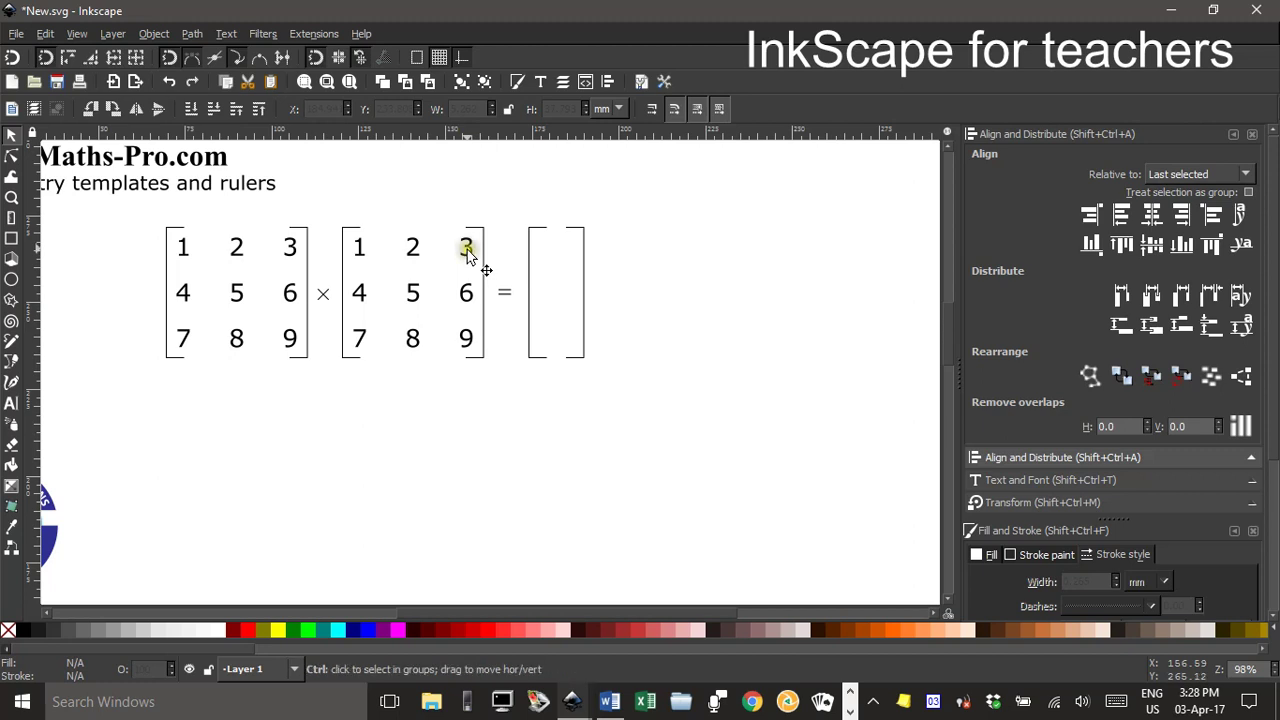
key(shift)
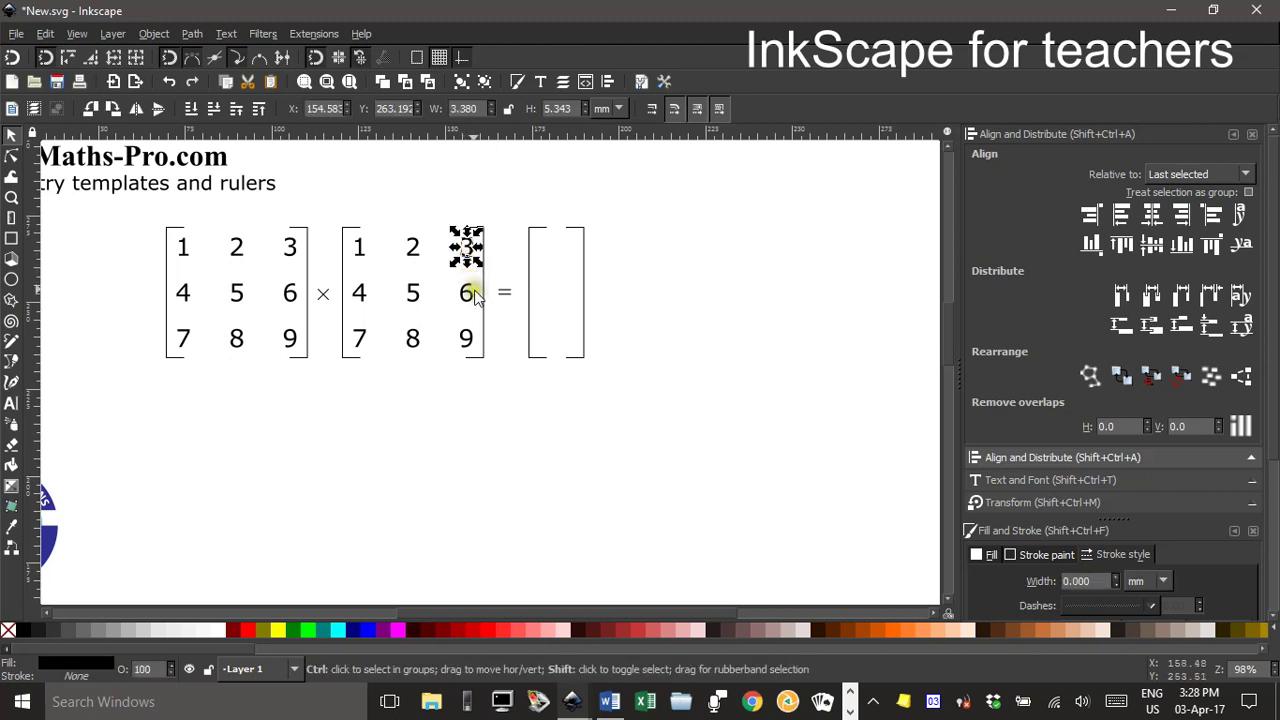
shift+click(471, 298)
shift+click(468, 340)
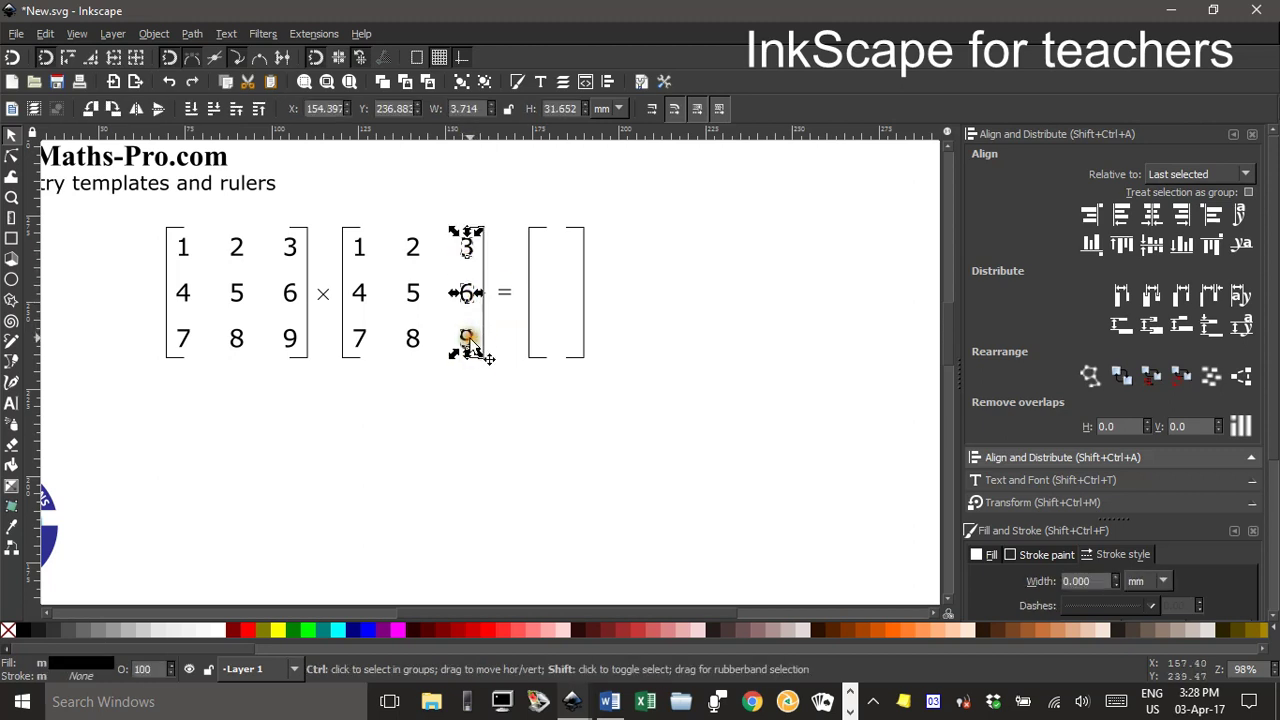
drag(471, 294, 539, 296)
key(ctrl+z)
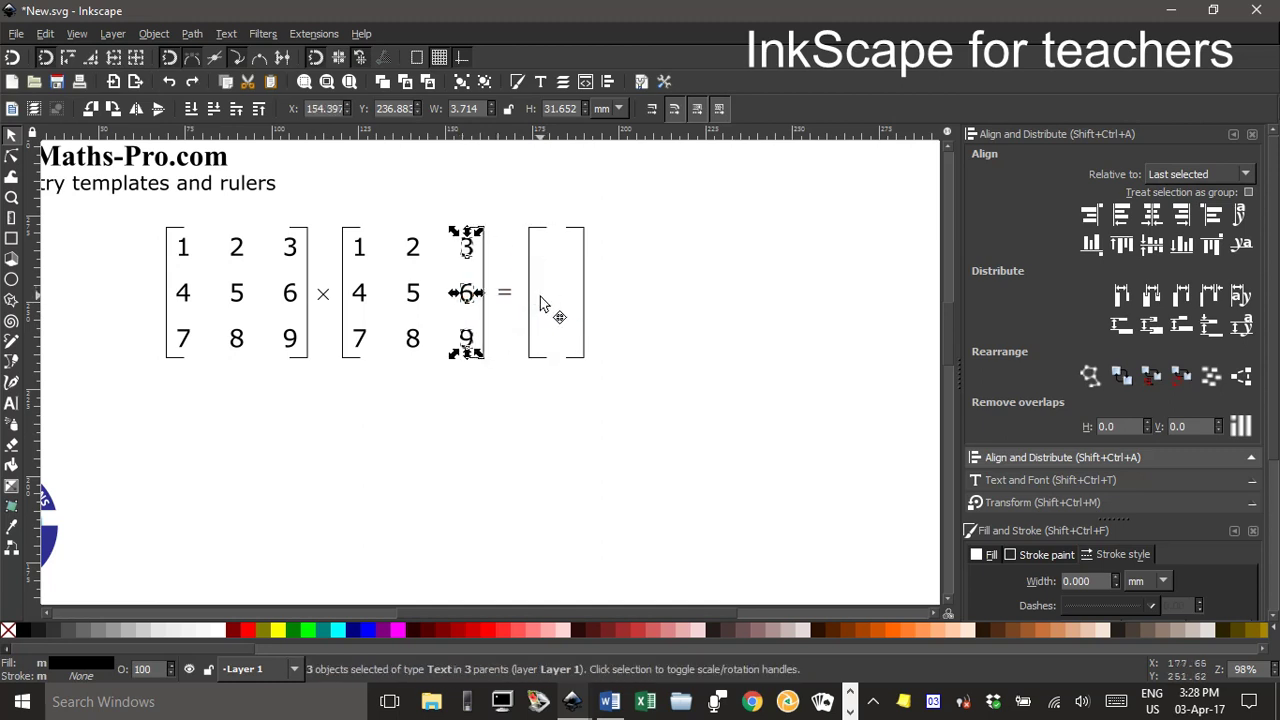
click(540, 296)
key(ctrl+z)
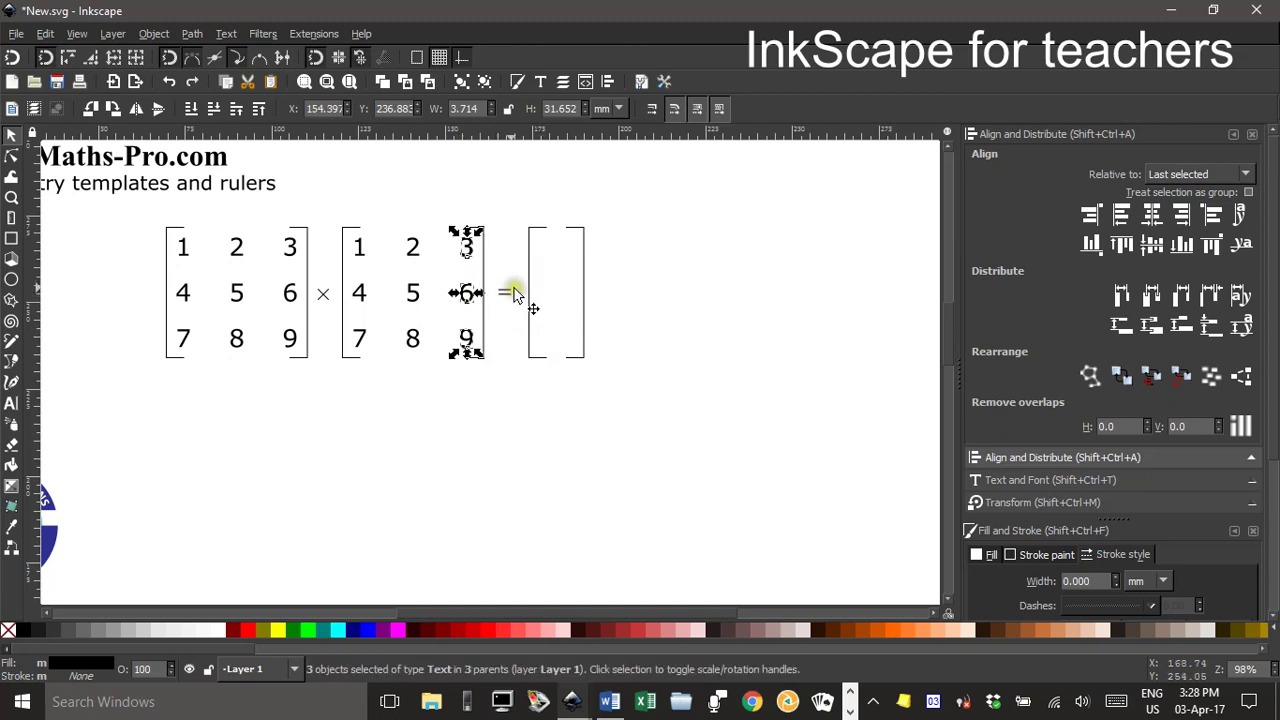
drag(464, 296, 557, 298)
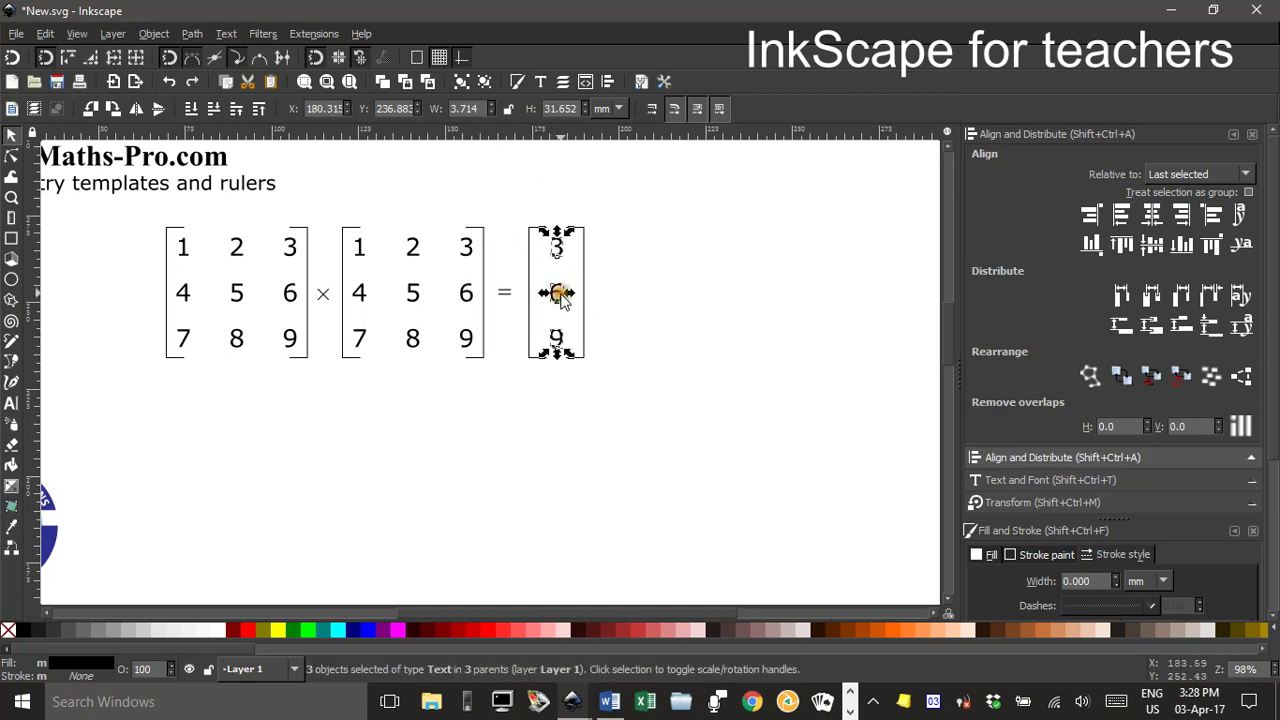
click(624, 298)
click(557, 296)
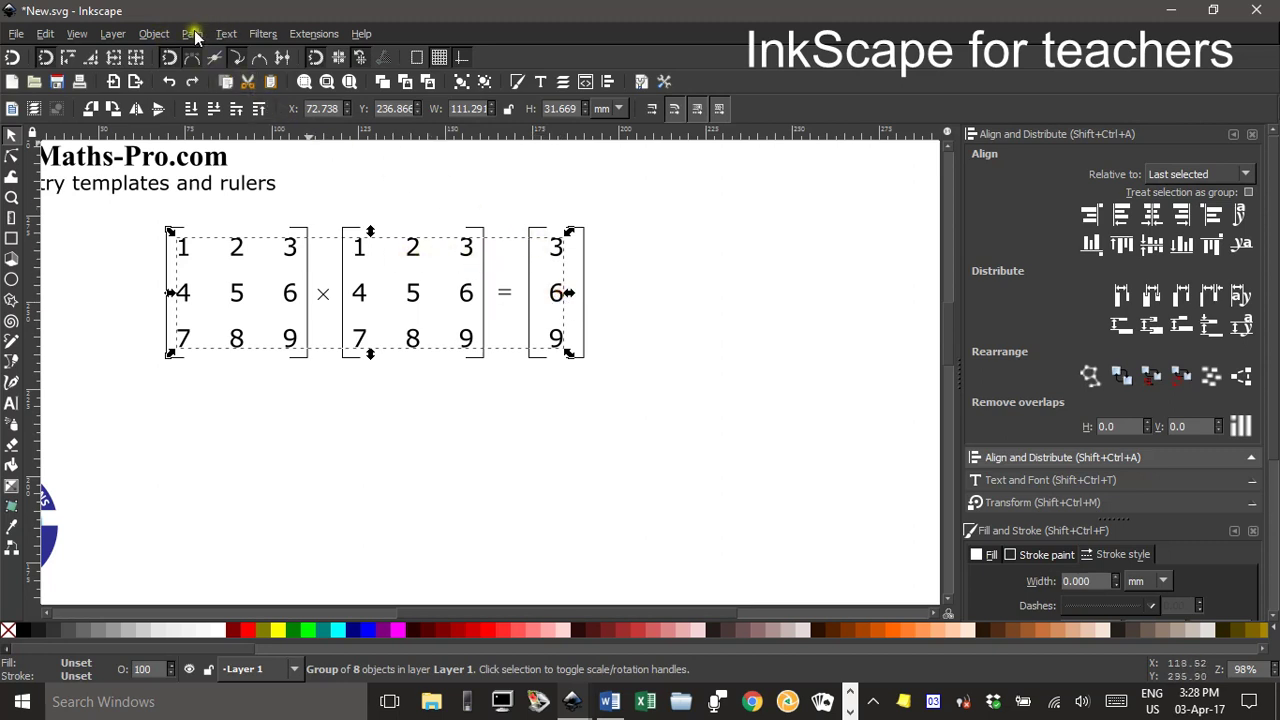
Ungroup the equation group, then the top row, so the result's 3 is separate.
click(157, 33)
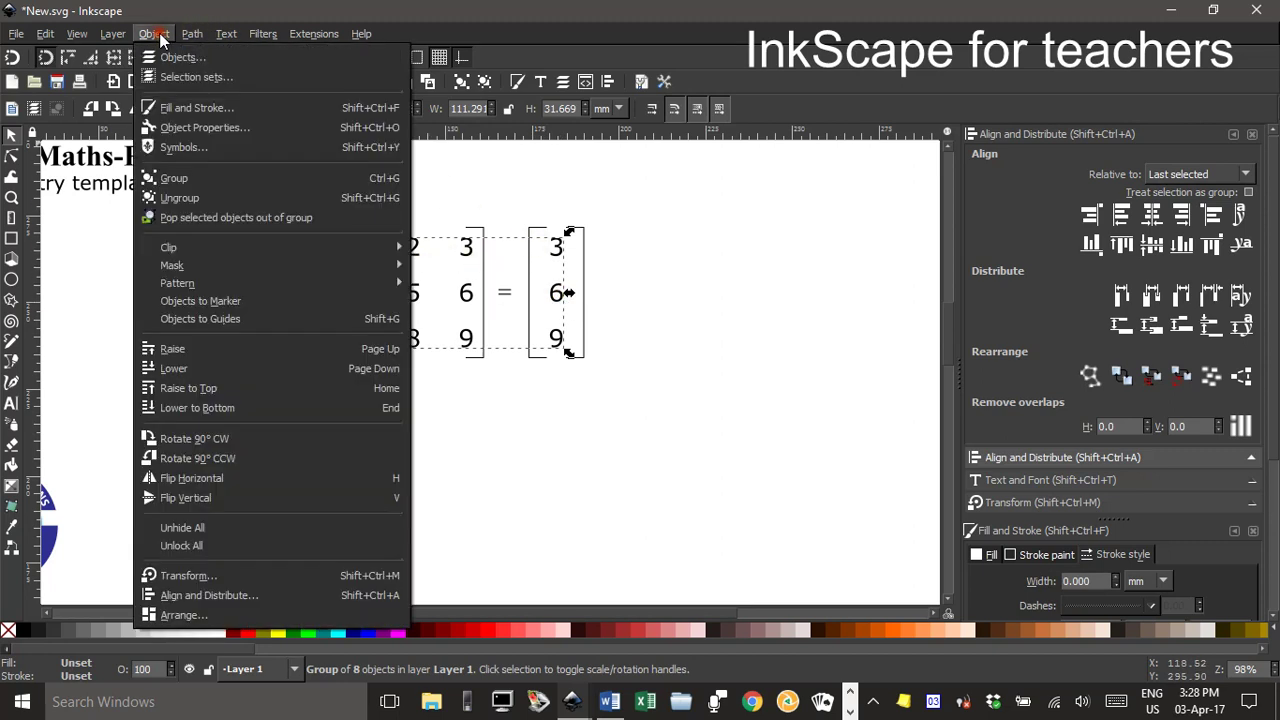
click(200, 198)
click(628, 257)
click(562, 248)
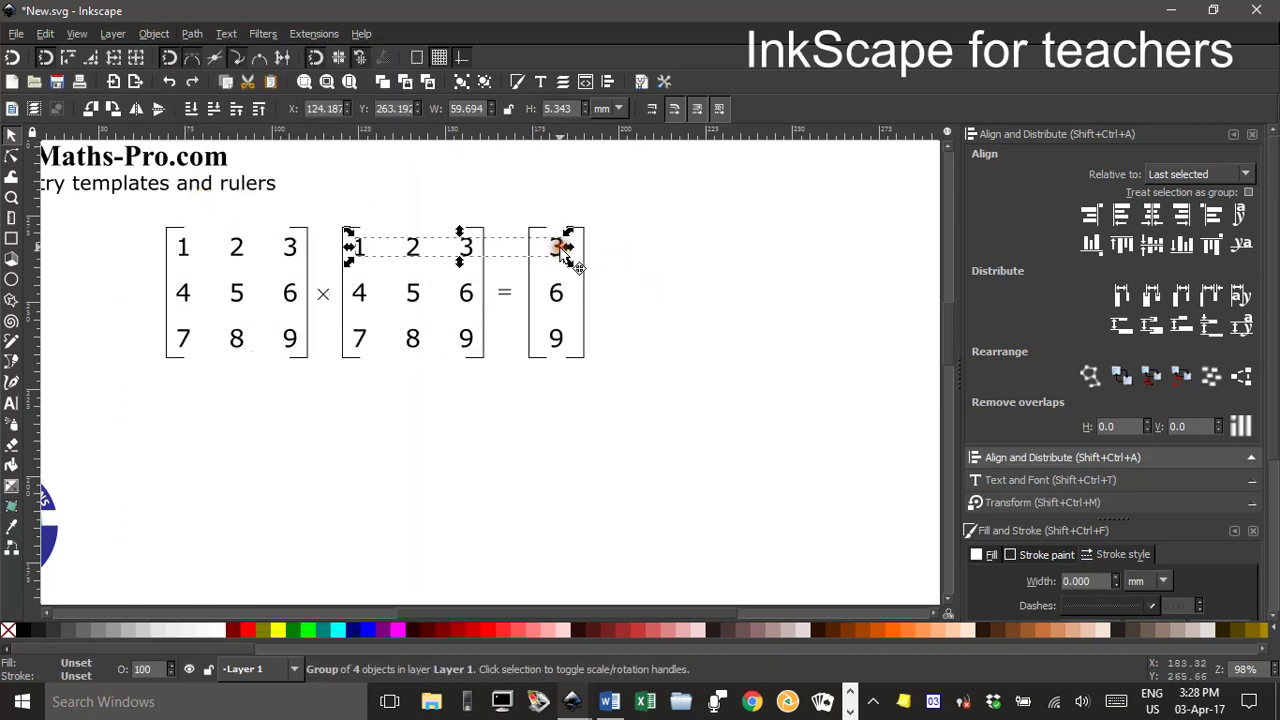
click(615, 255)
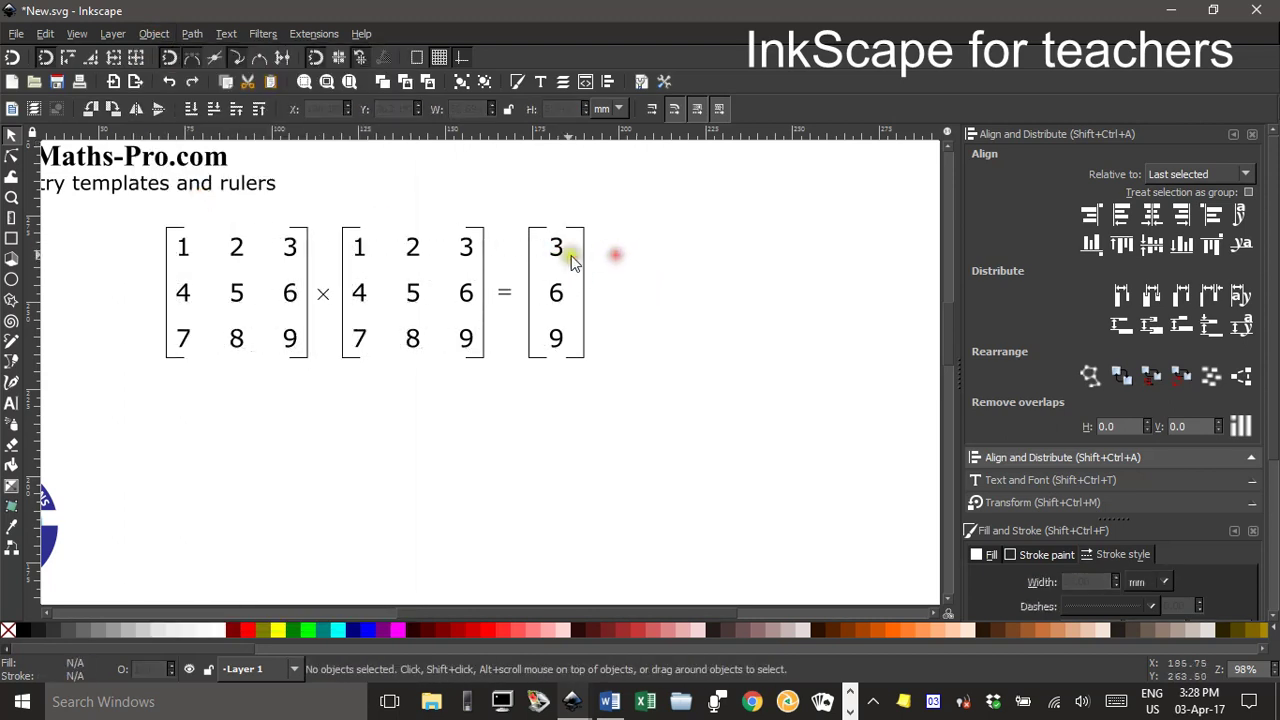
click(560, 252)
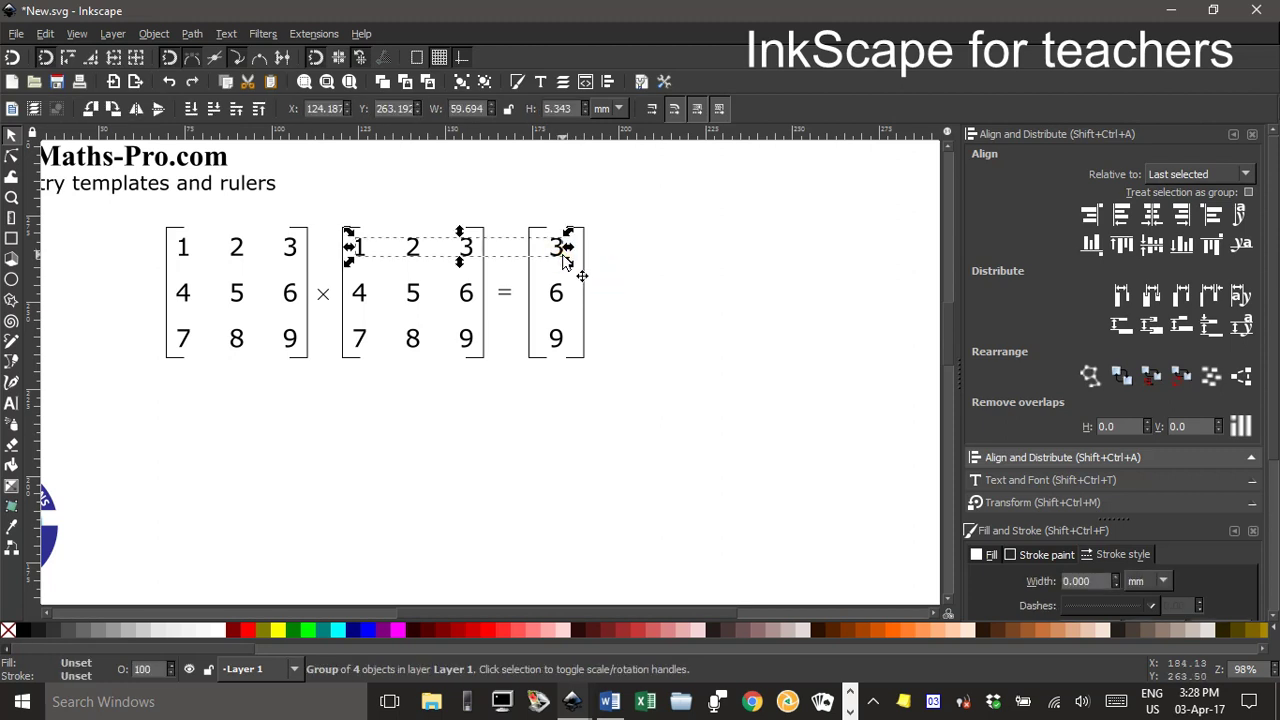
click(154, 33)
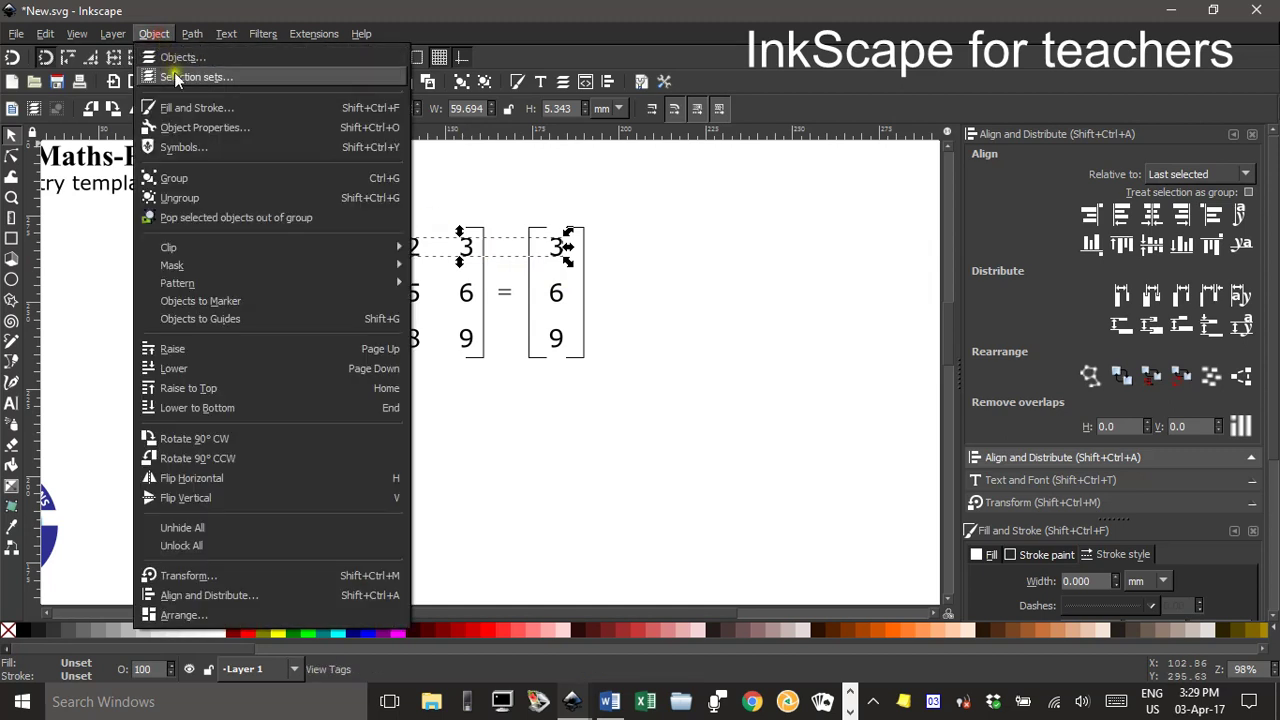
click(200, 198)
click(622, 233)
click(558, 247)
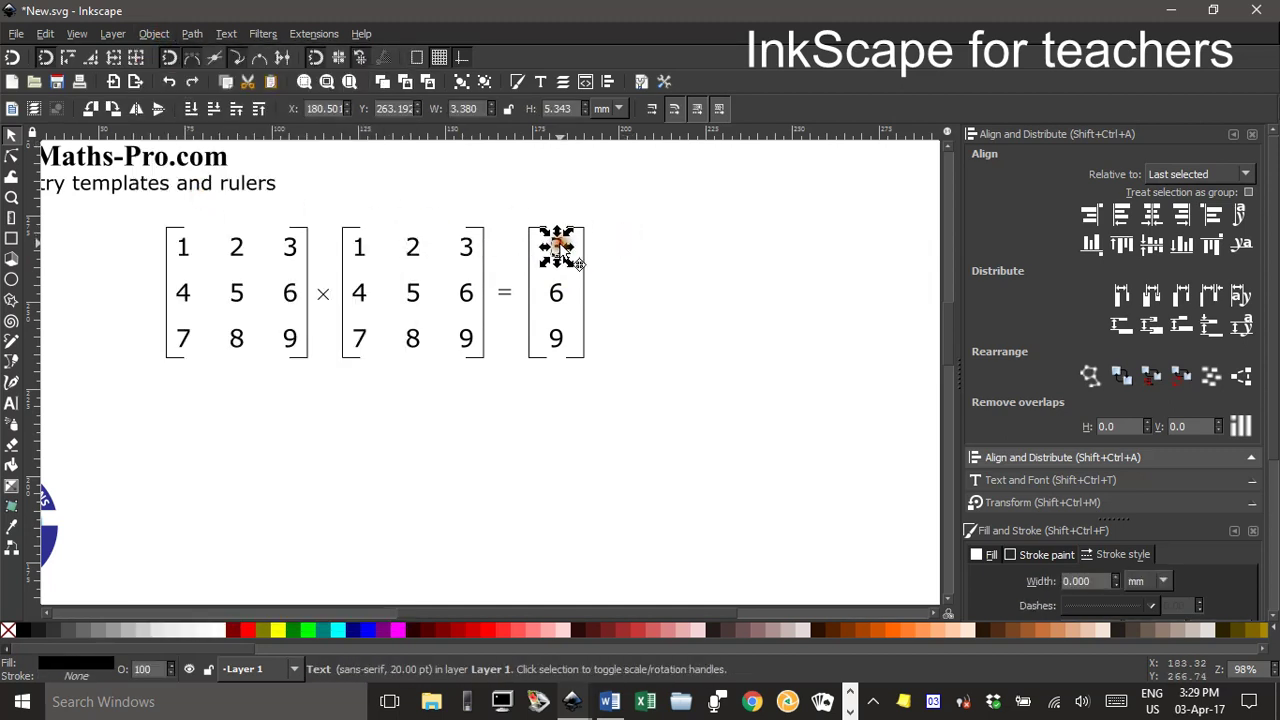
Ungroup the middle row and confirm the result's 6 and 9 are separate objects.
click(648, 292)
click(558, 293)
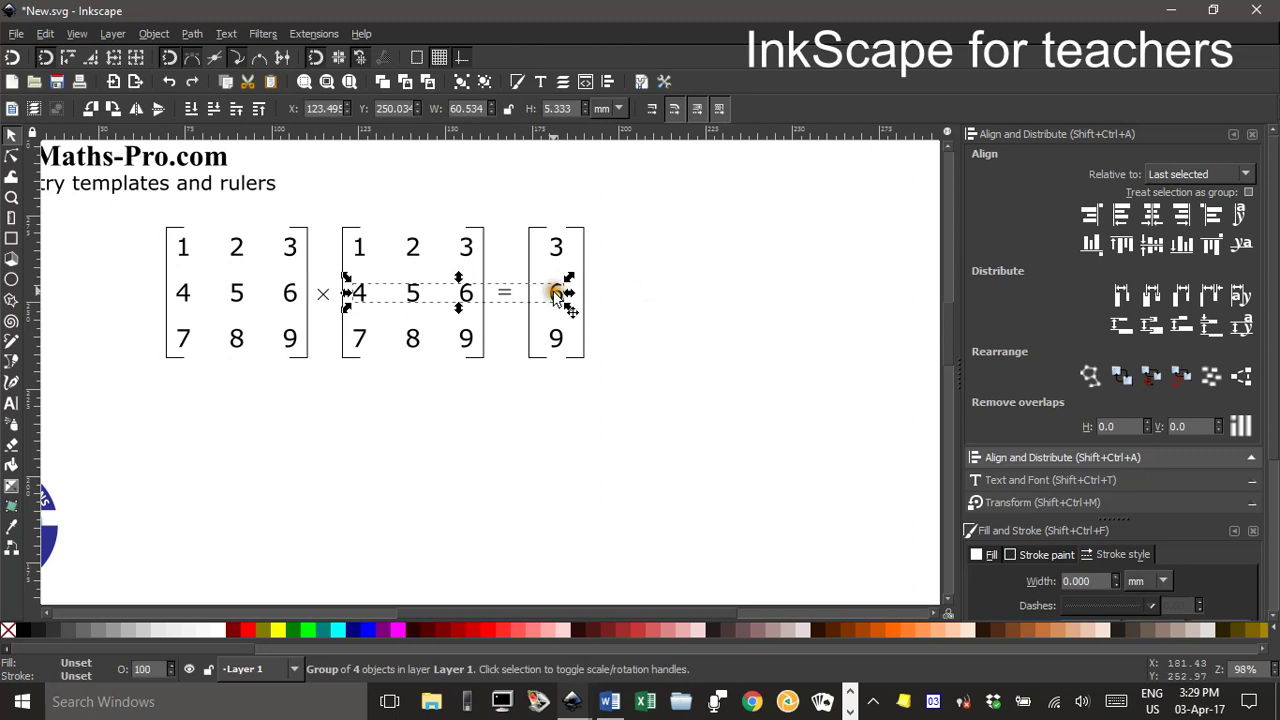
click(154, 35)
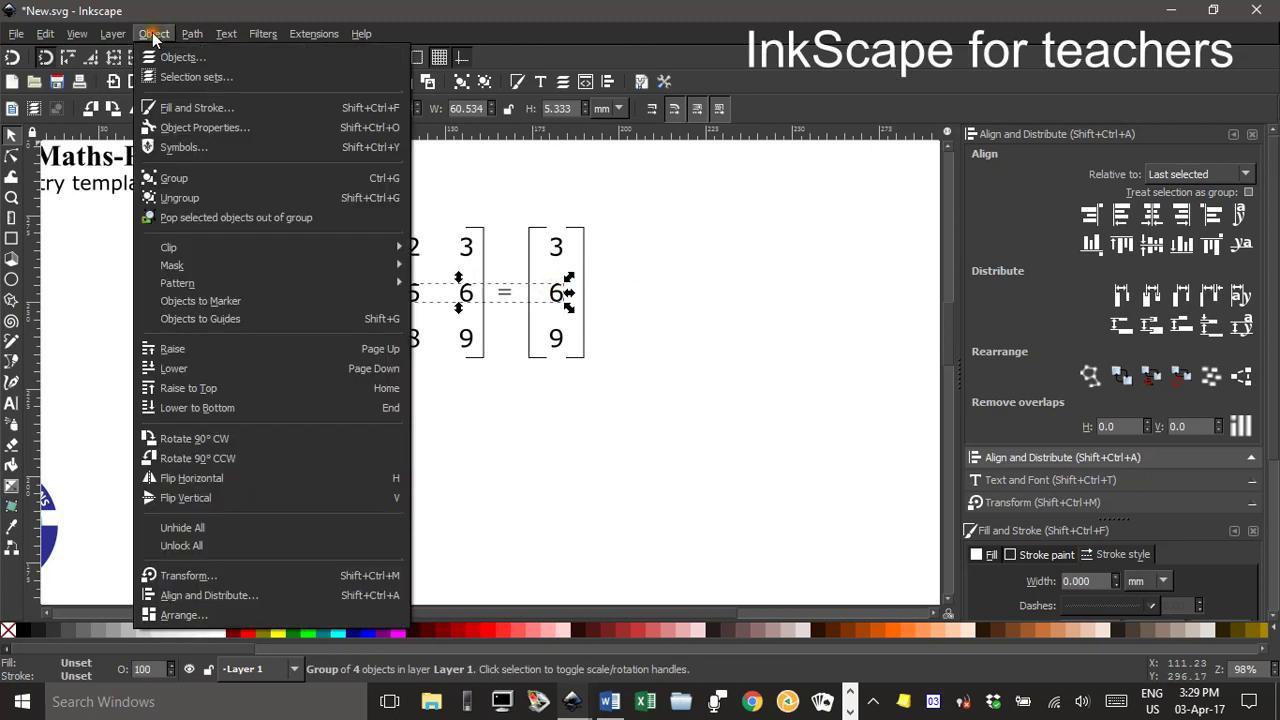
click(197, 198)
click(657, 234)
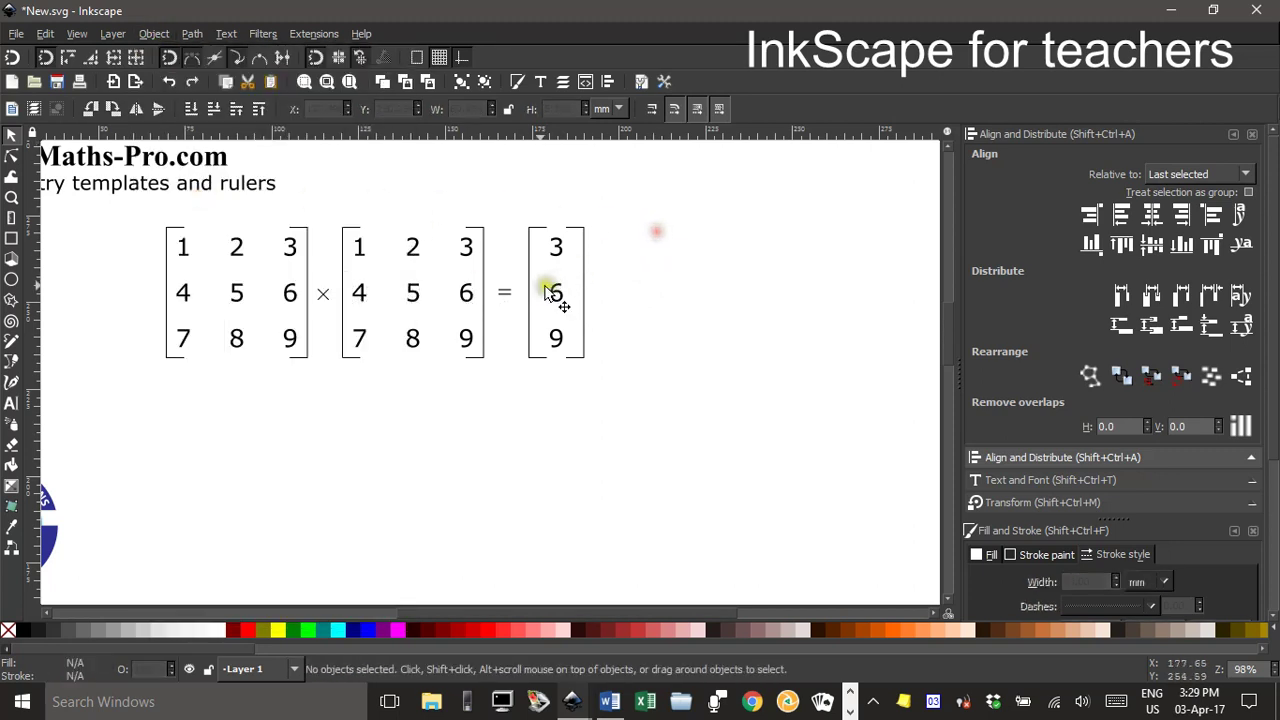
click(466, 292)
click(410, 292)
click(614, 284)
click(557, 298)
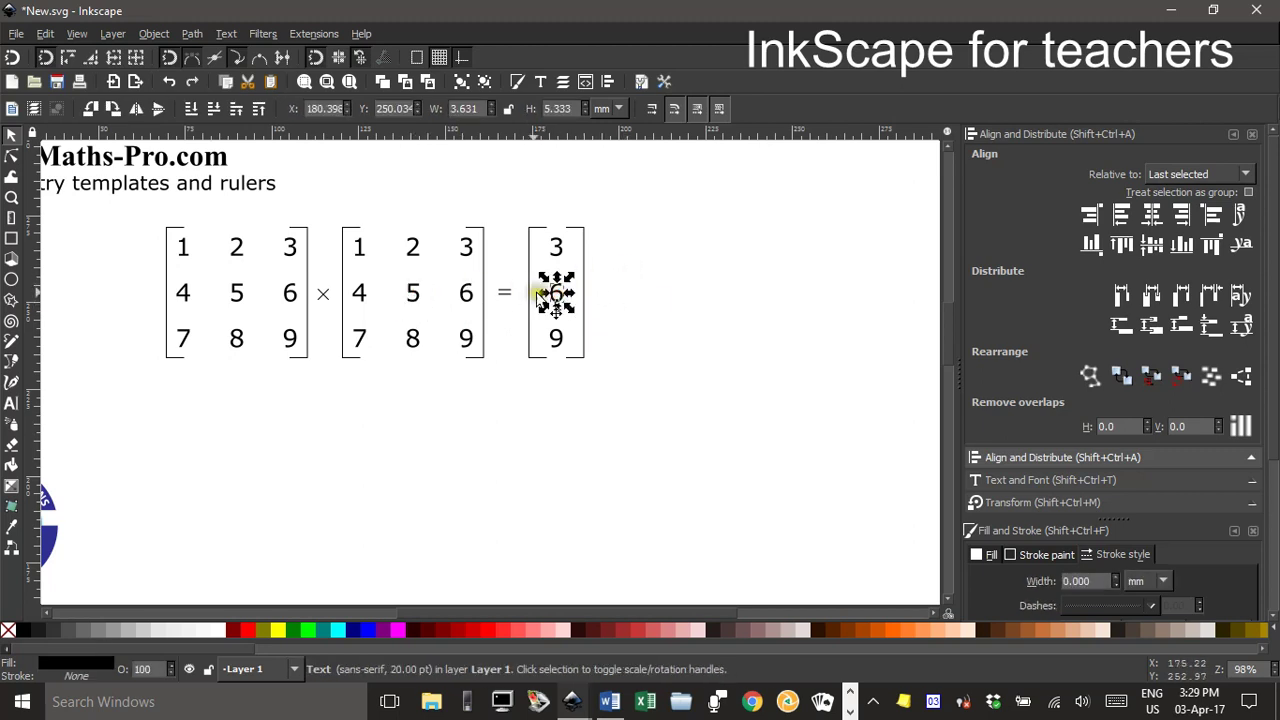
click(560, 337)
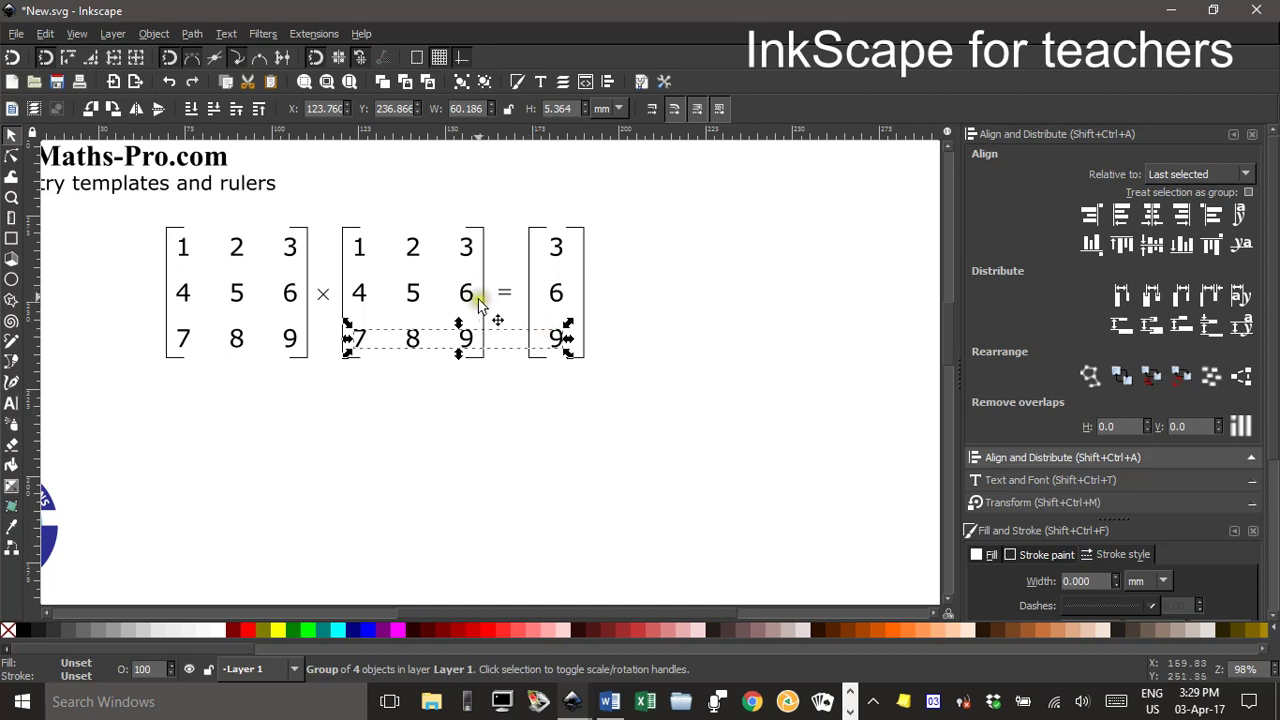
click(628, 296)
click(562, 337)
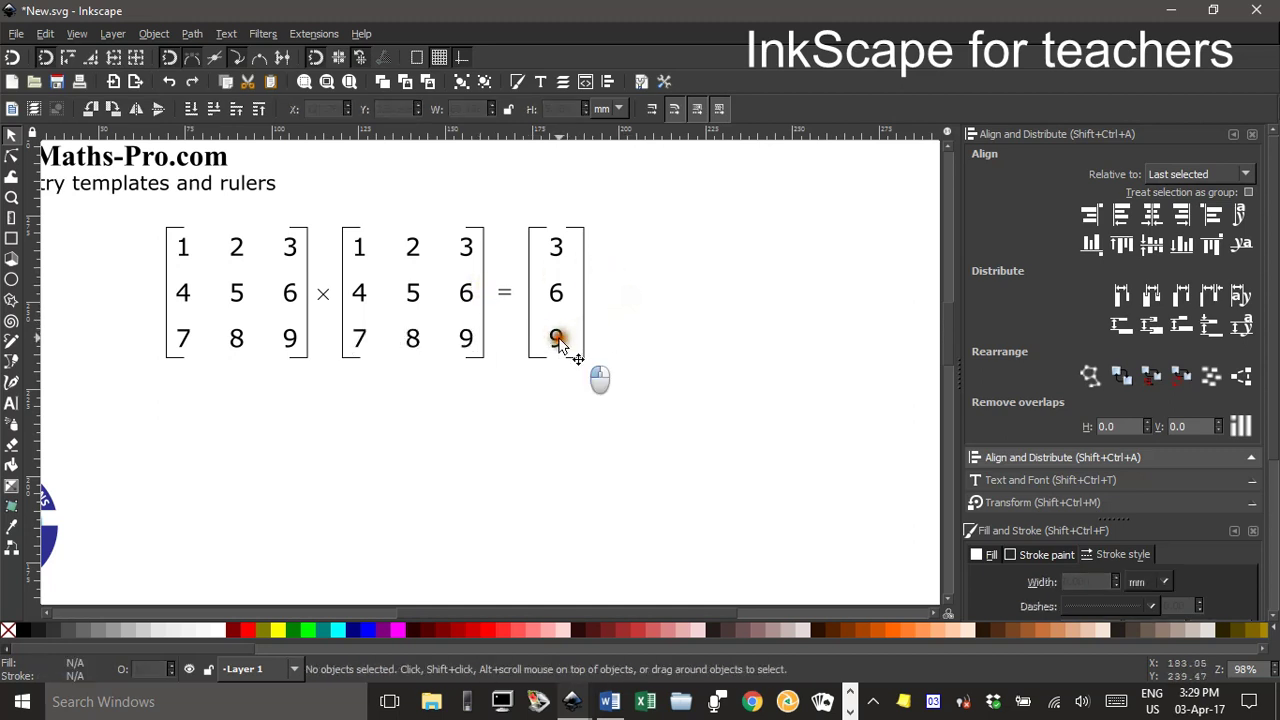
click(704, 336)
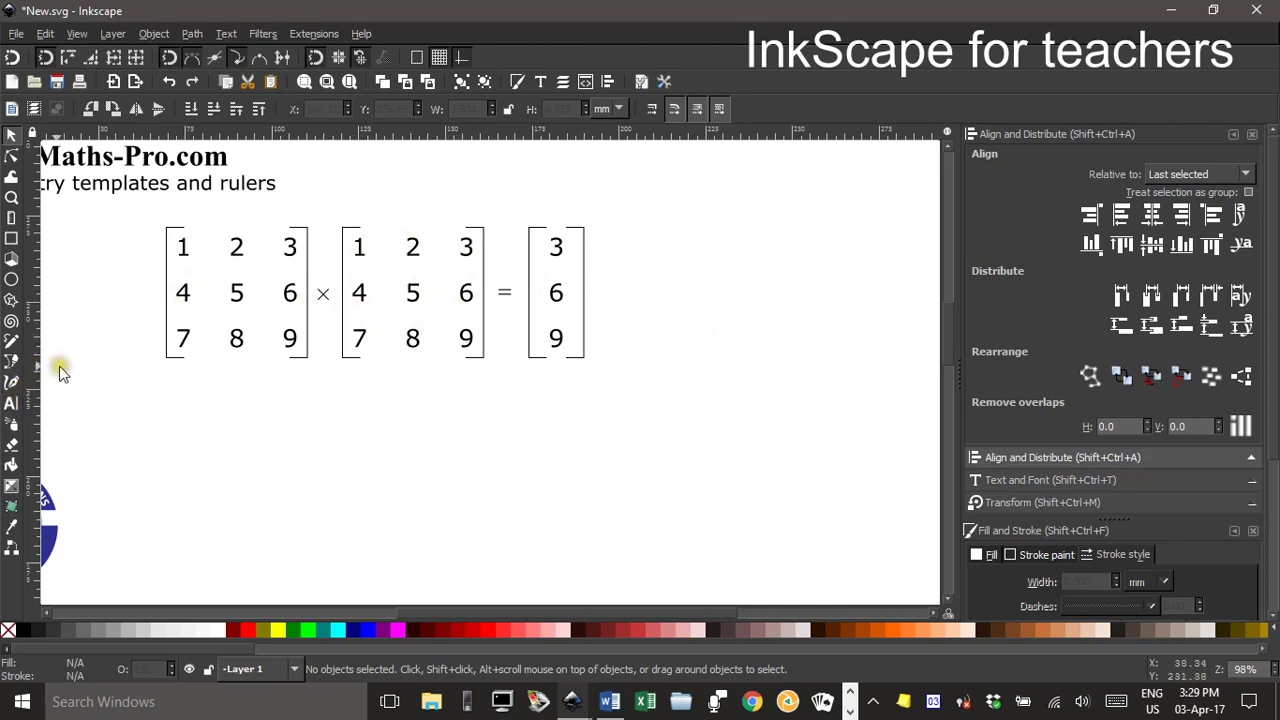
click(11, 402)
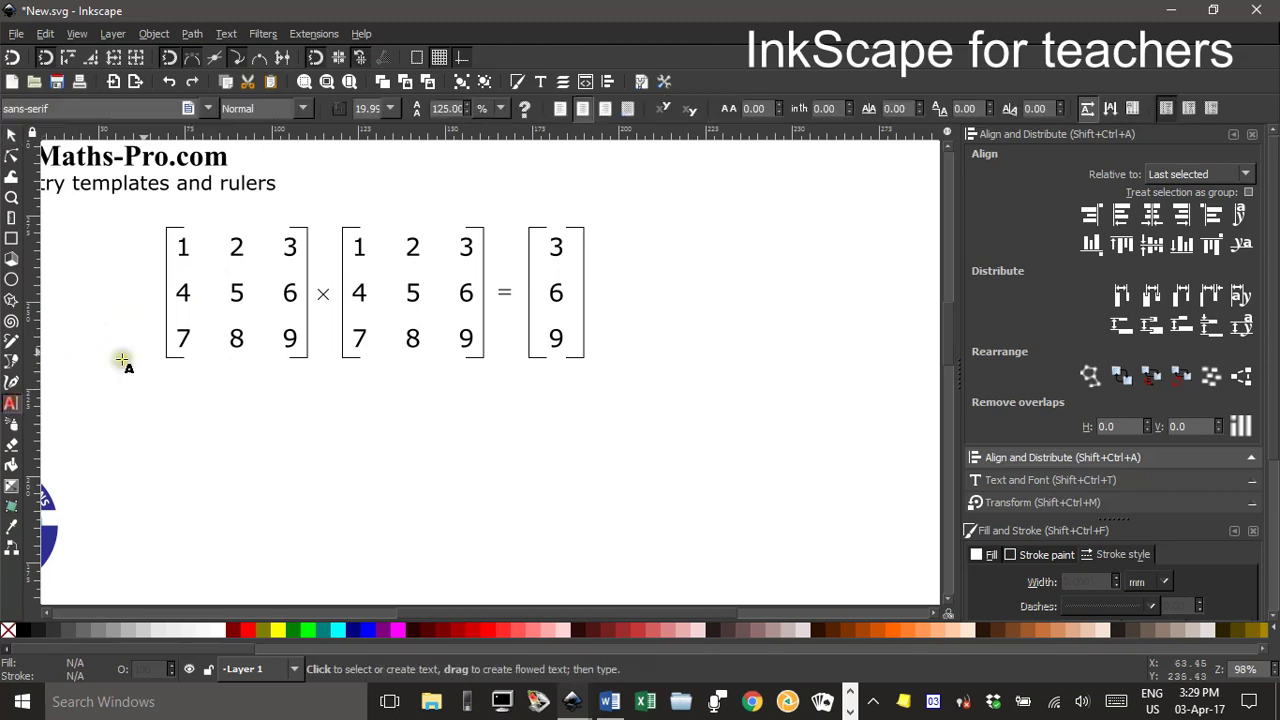
click(289, 248)
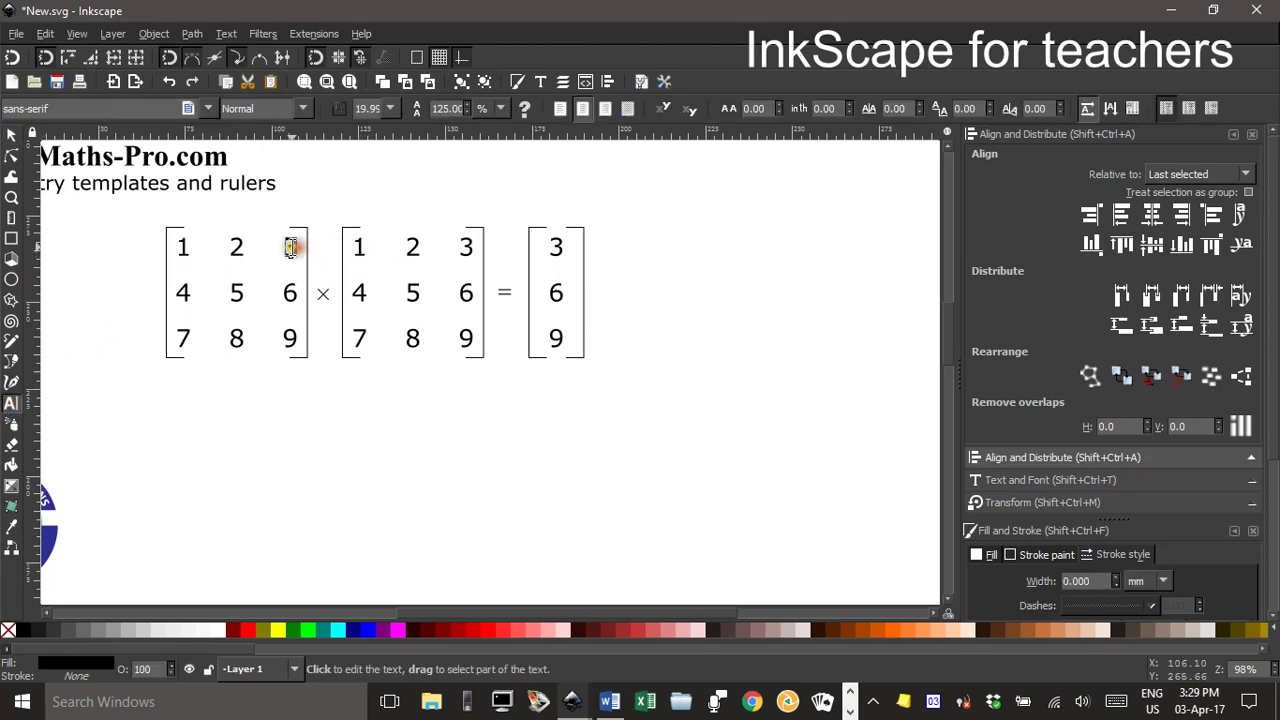
click(292, 248)
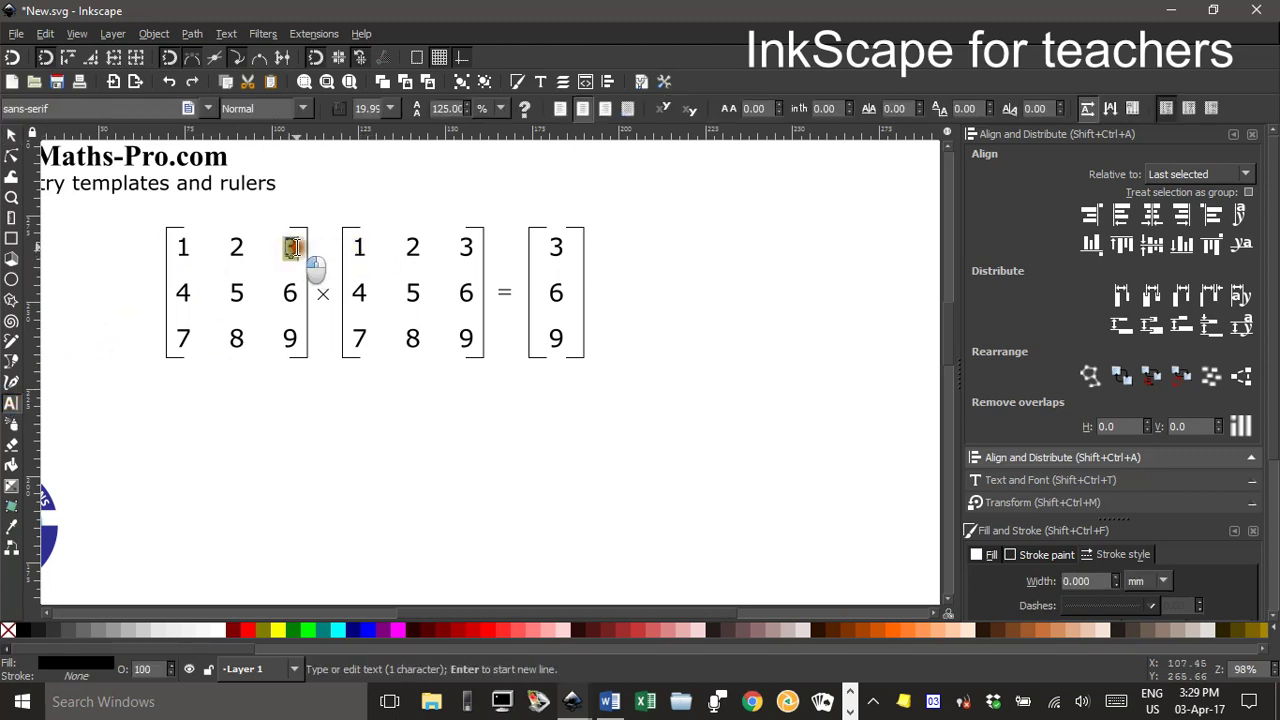
click(418, 292)
click(554, 292)
key(F1)
click(675, 310)
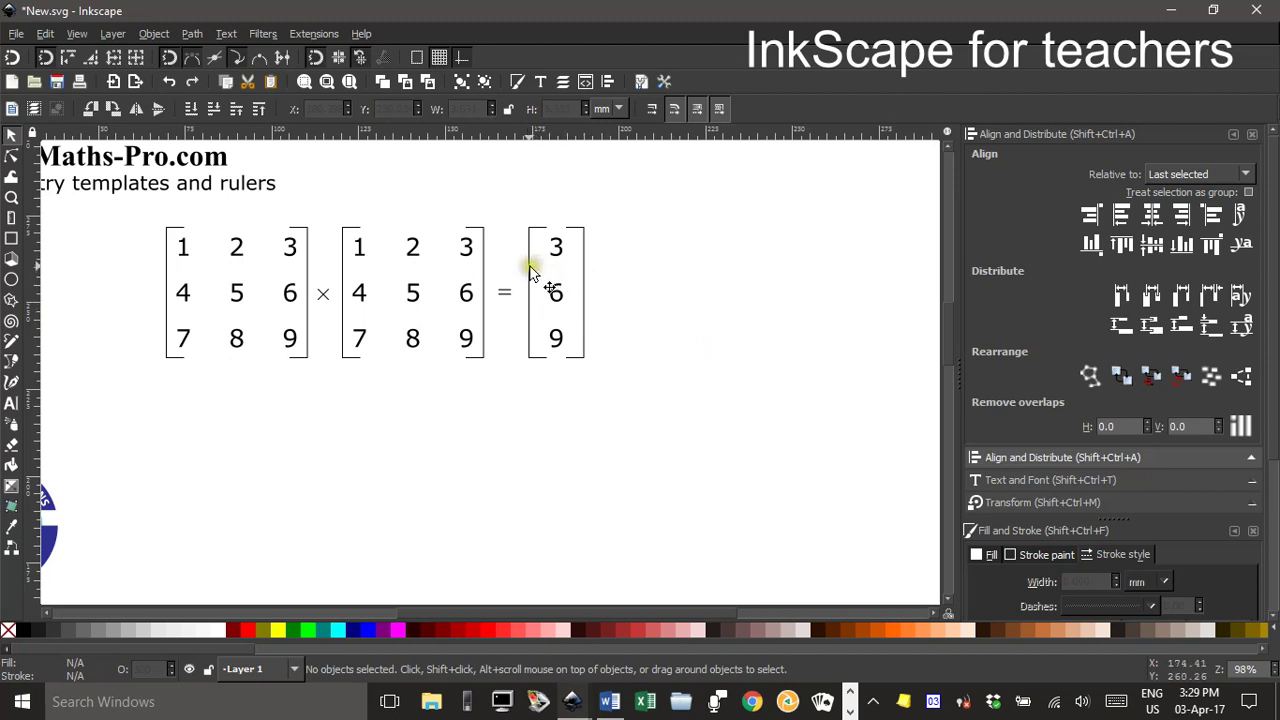
drag(620, 310, 723, 337)
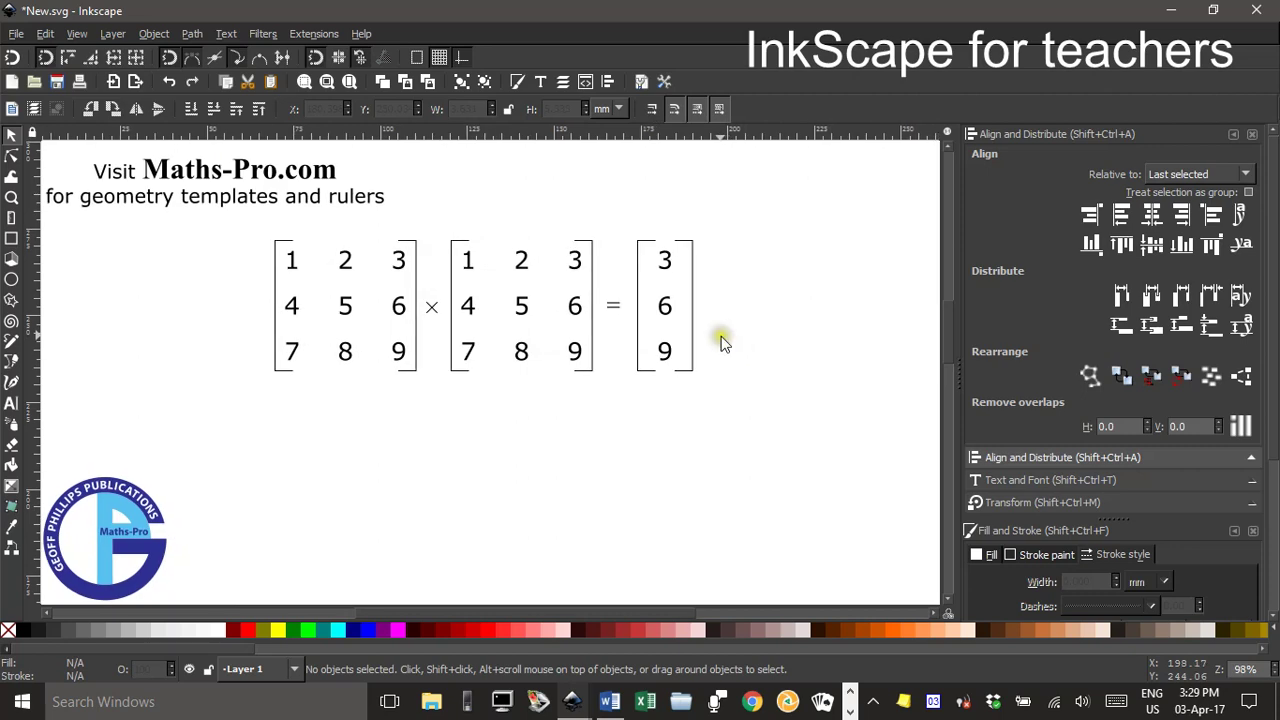
Check Matrices.svg, then select all 22 equation objects in New.svg and switch to Word.
click(572, 701)
click(471, 640)
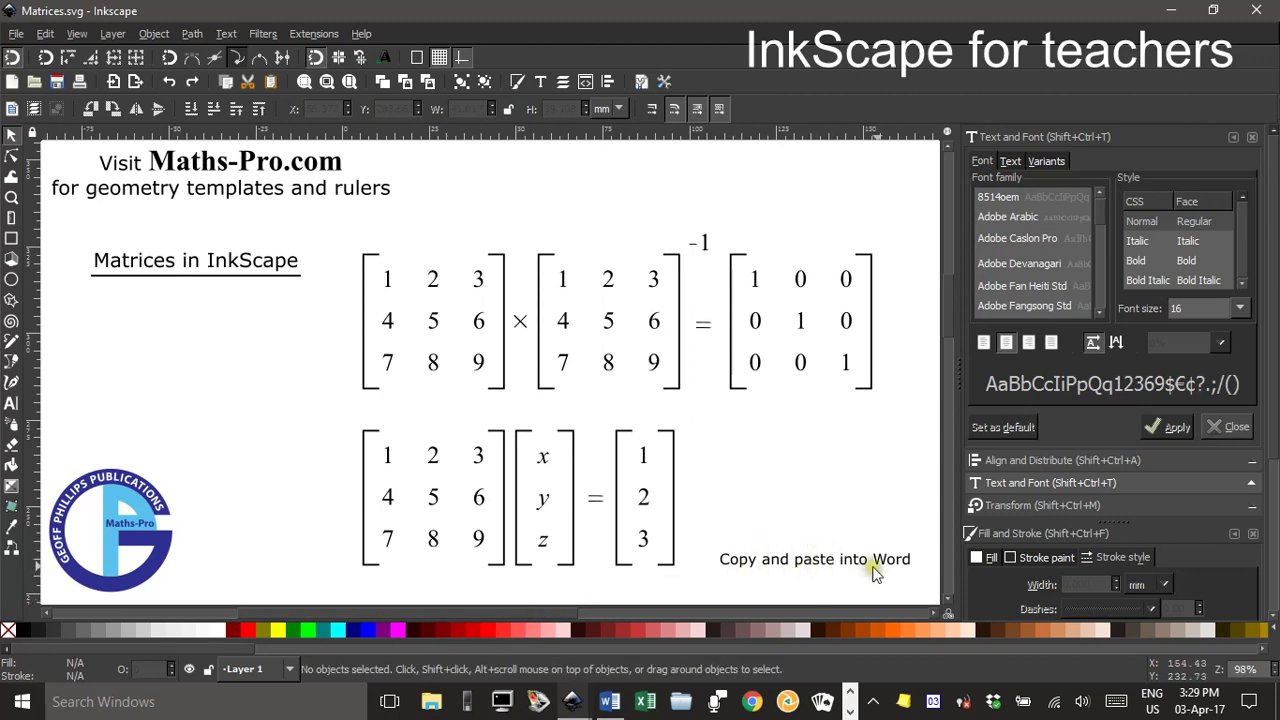
click(573, 705)
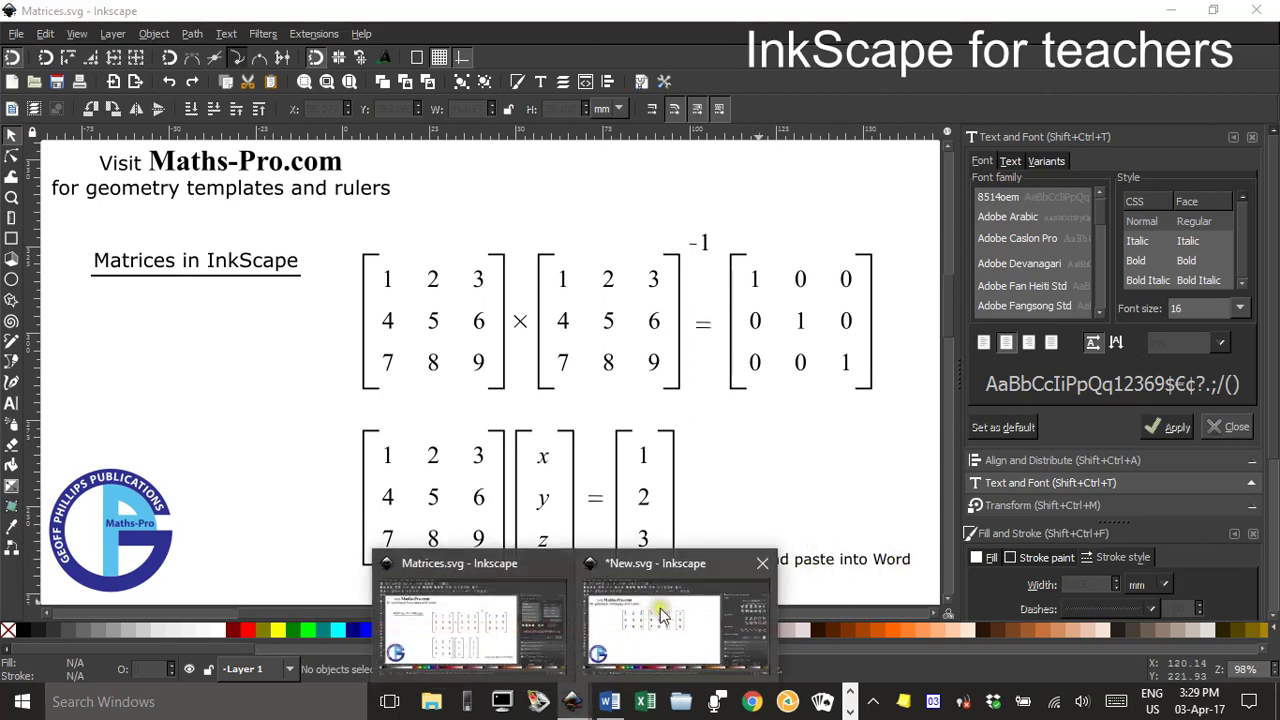
click(661, 608)
drag(229, 219, 742, 427)
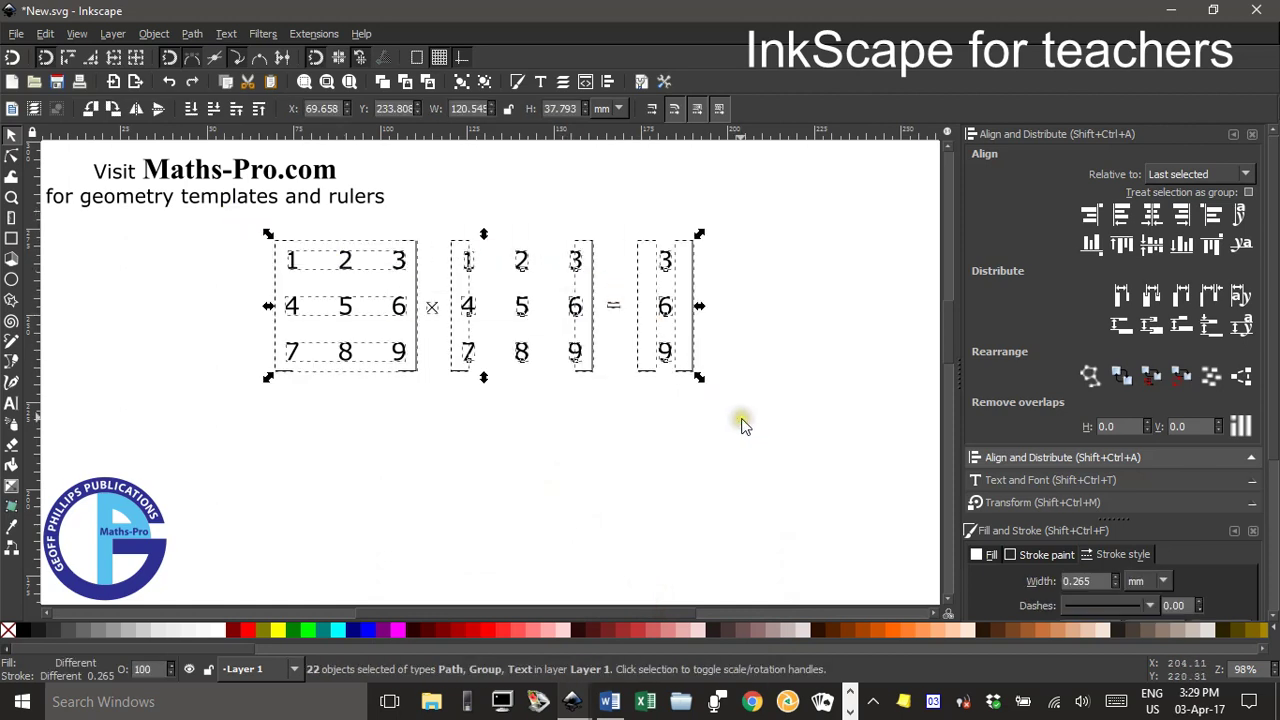
click(610, 703)
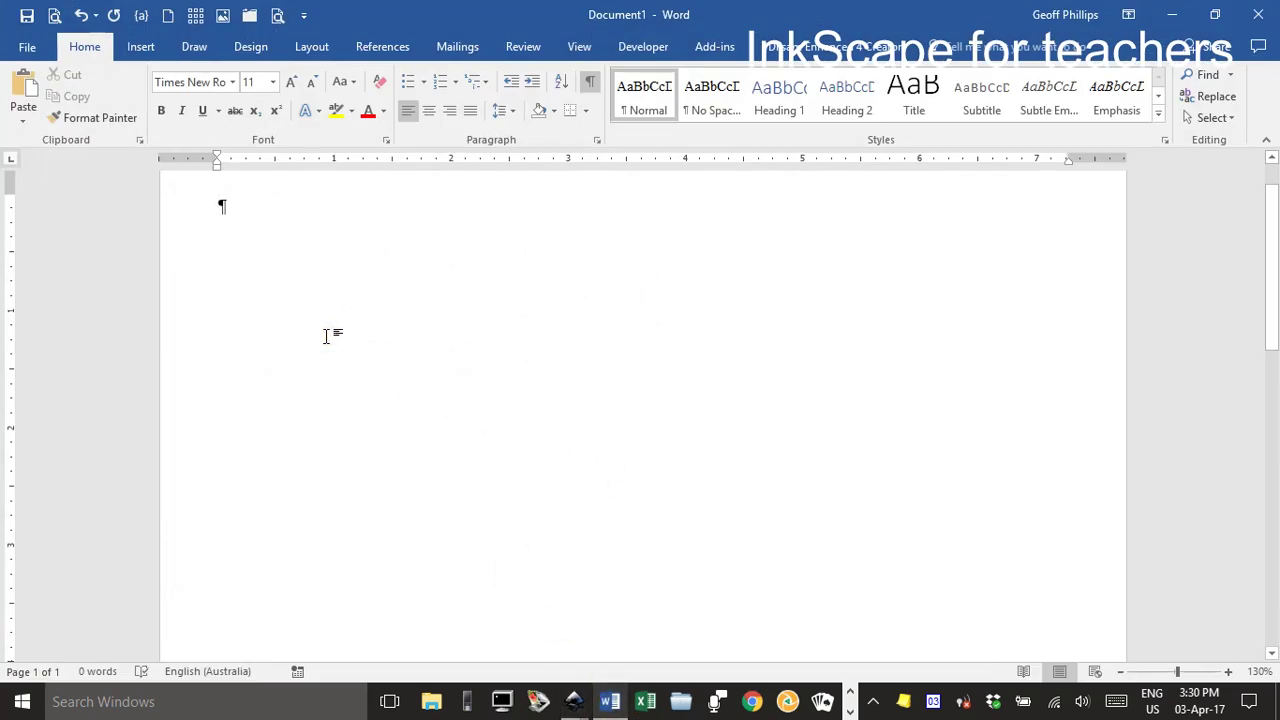
Paste the matrix equation into Document1 and drag its corner handle to scale it down.
key(ctrl+v)
scroll(476, 348, up, 1)
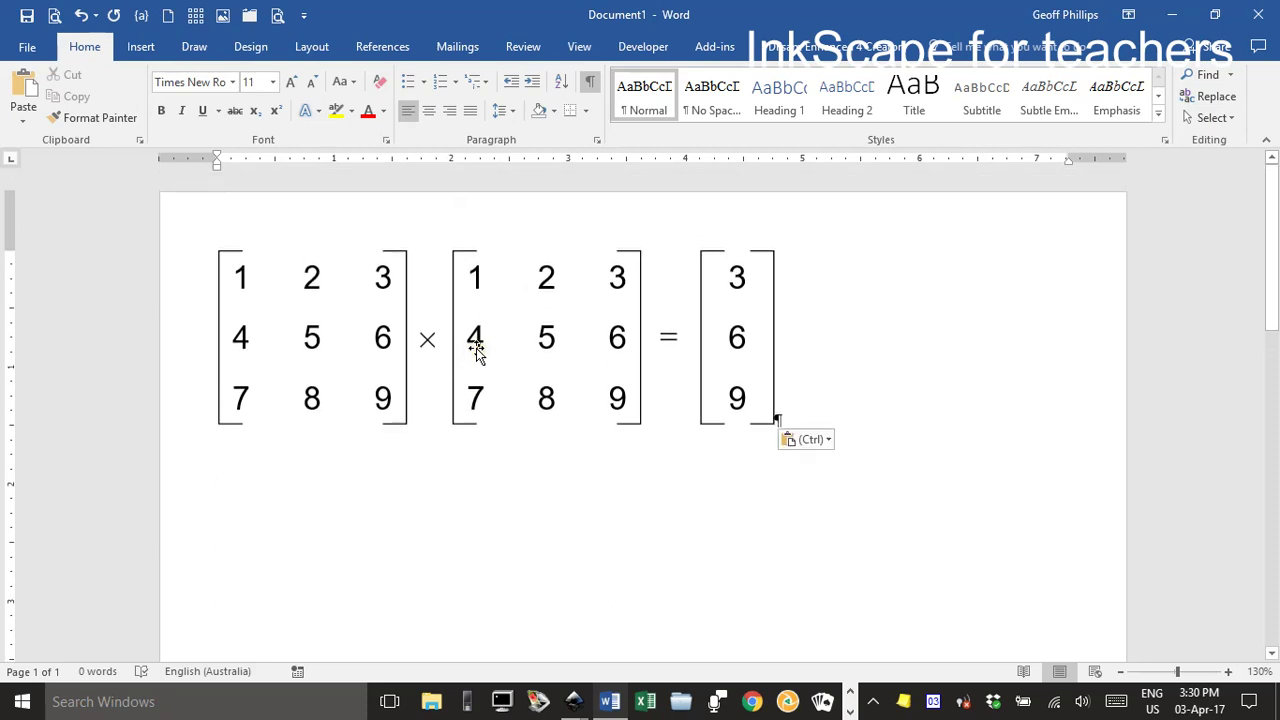
click(616, 337)
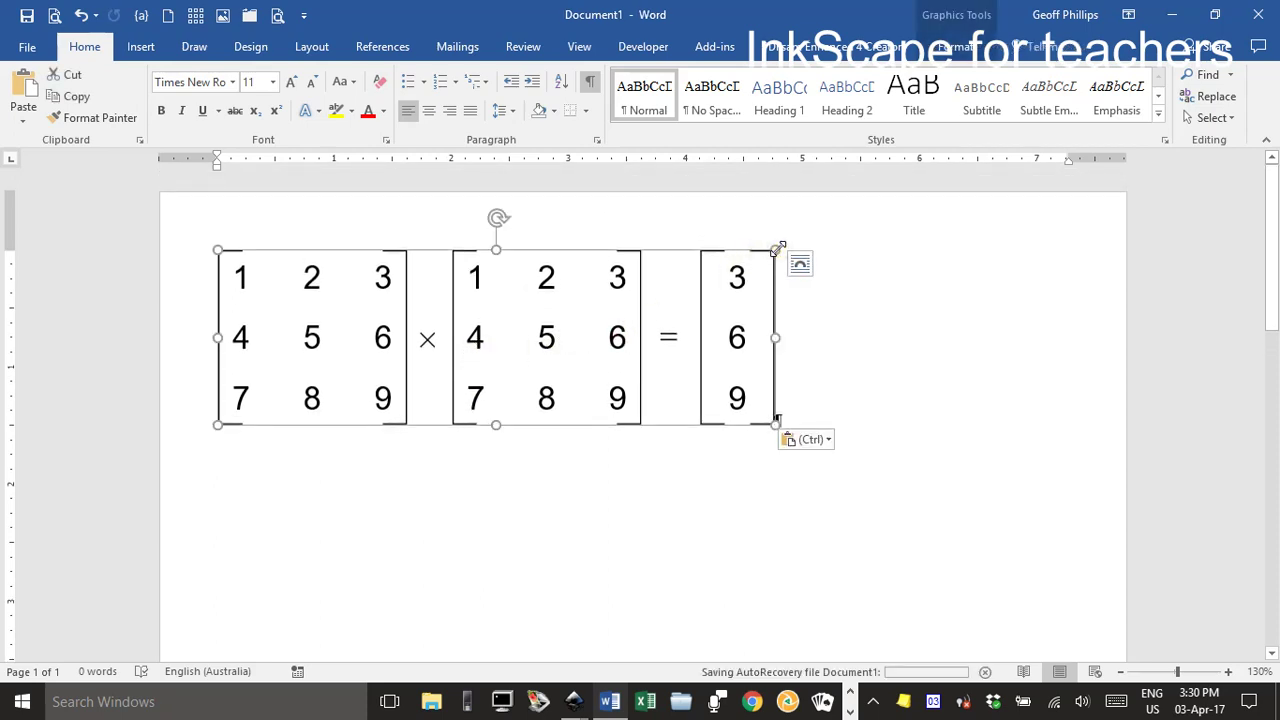
drag(778, 247, 457, 331)
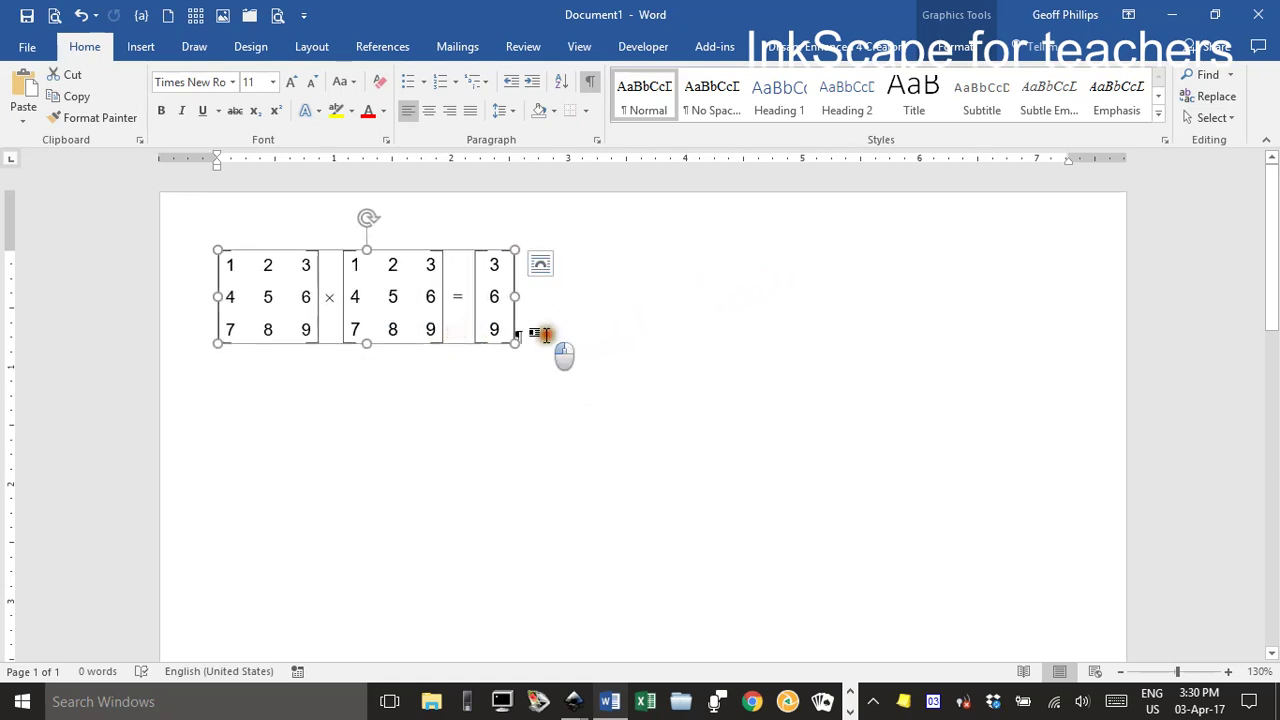
click(545, 335)
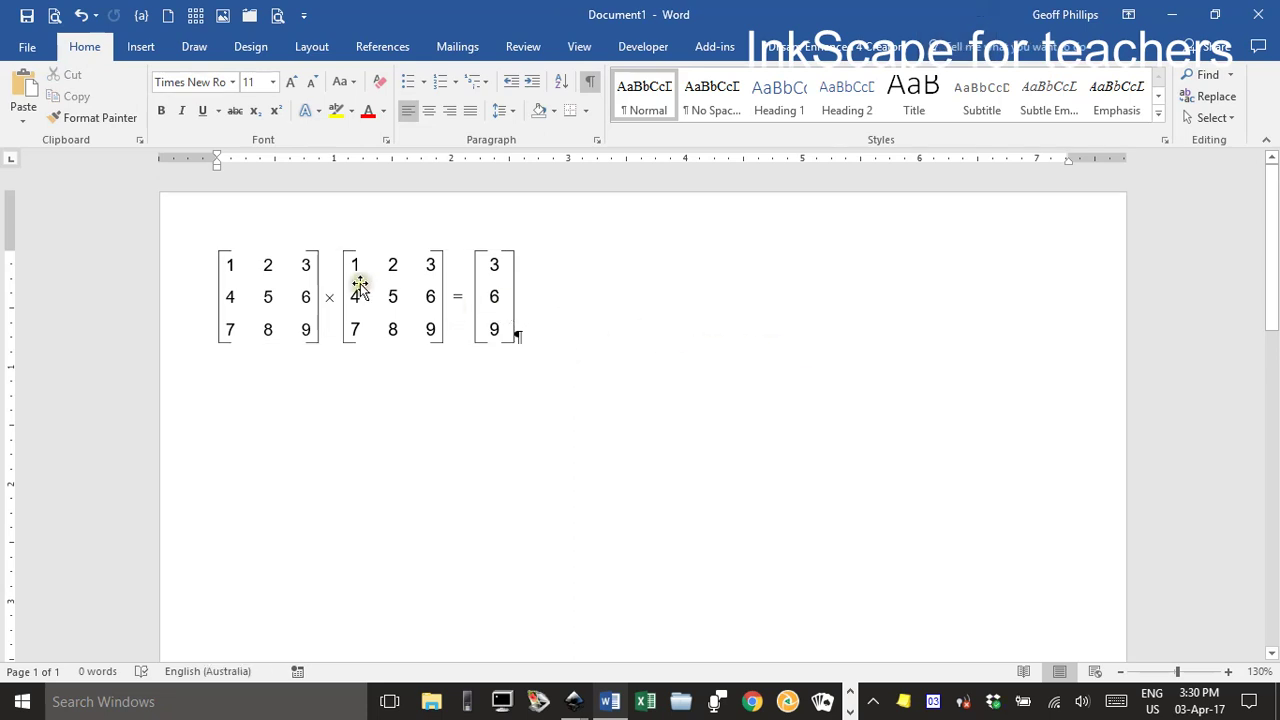
click(426, 298)
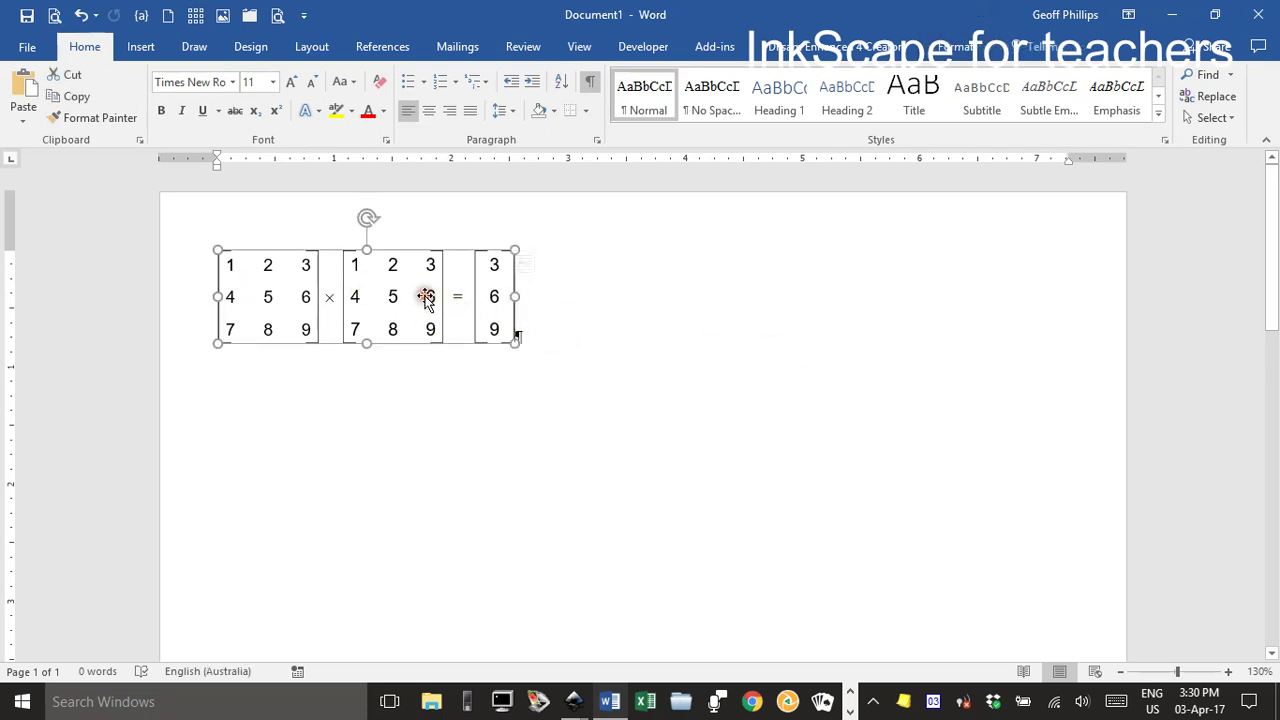
click(528, 336)
click(458, 313)
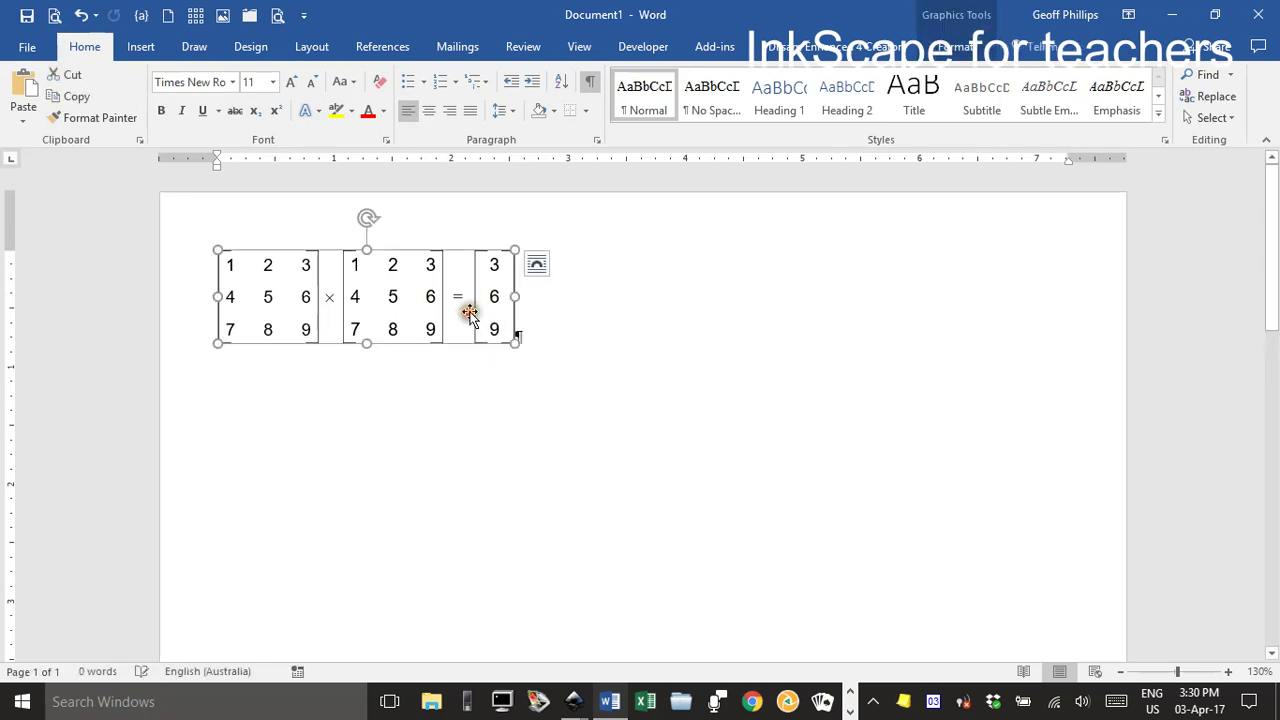
Set the equation's text wrapping to In Front of Text so it floats freely.
click(617, 320)
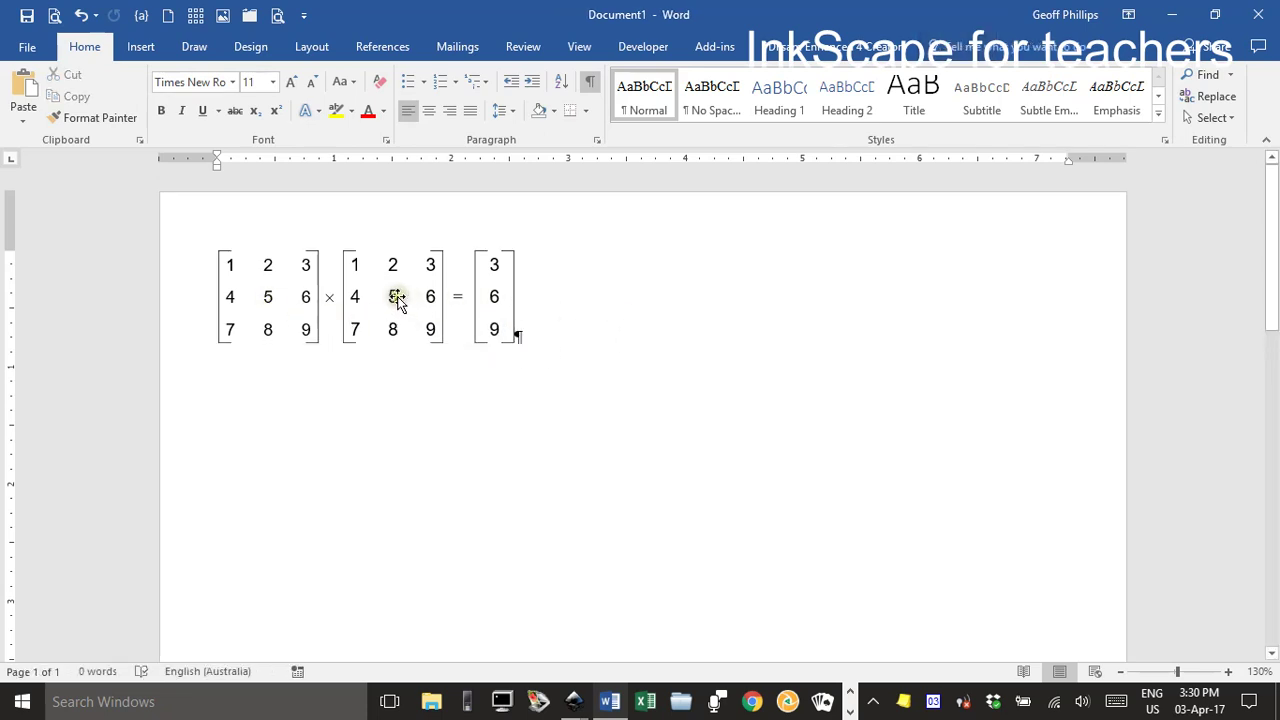
click(397, 298)
right_click(396, 297)
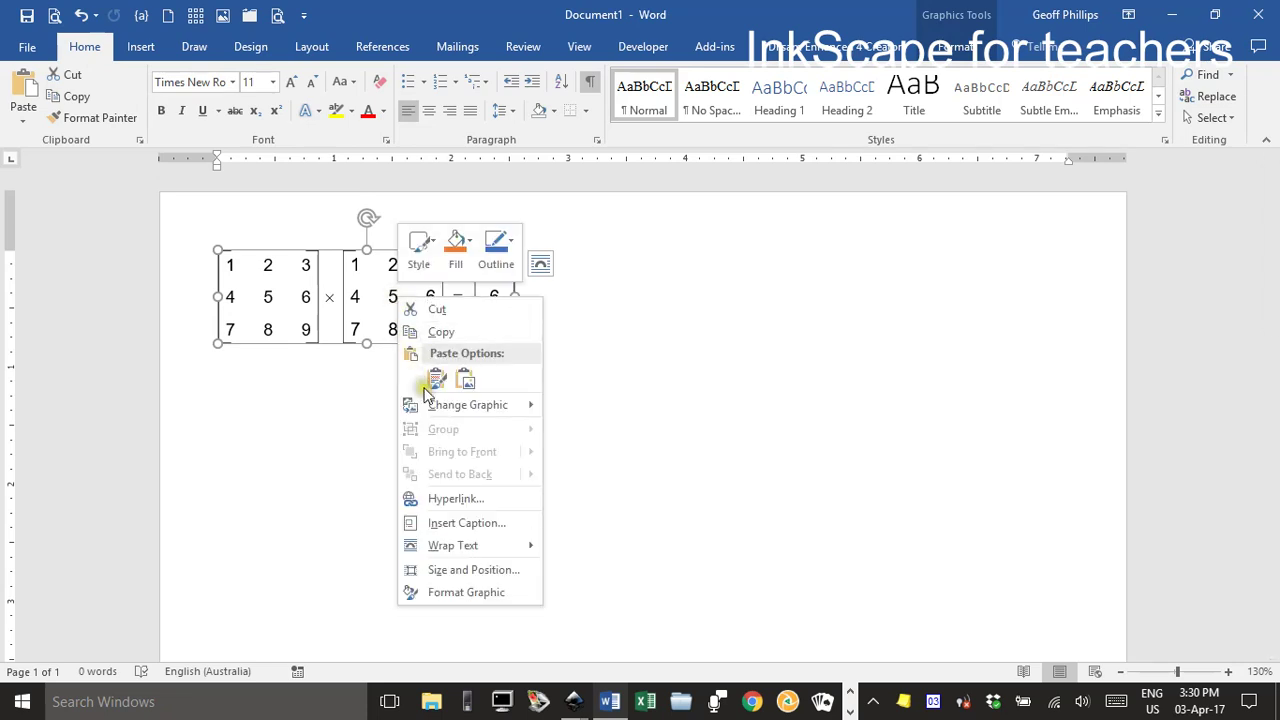
mouse_move(468, 553)
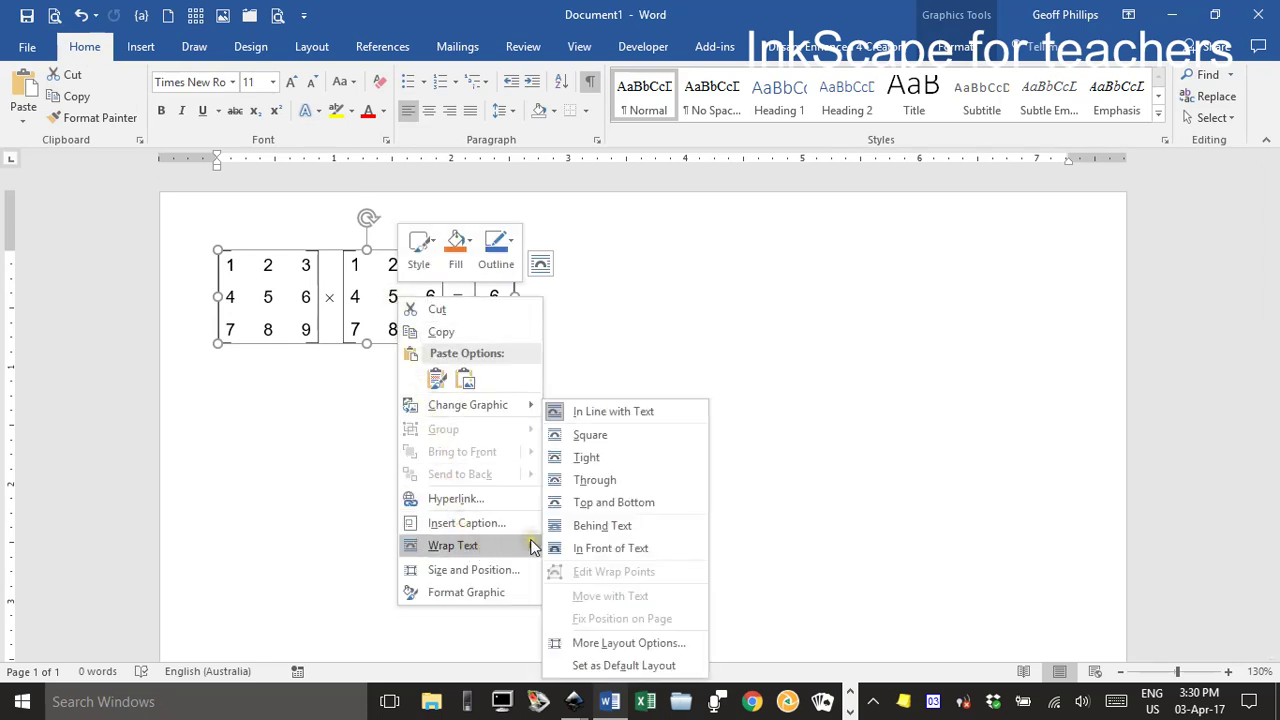
click(631, 545)
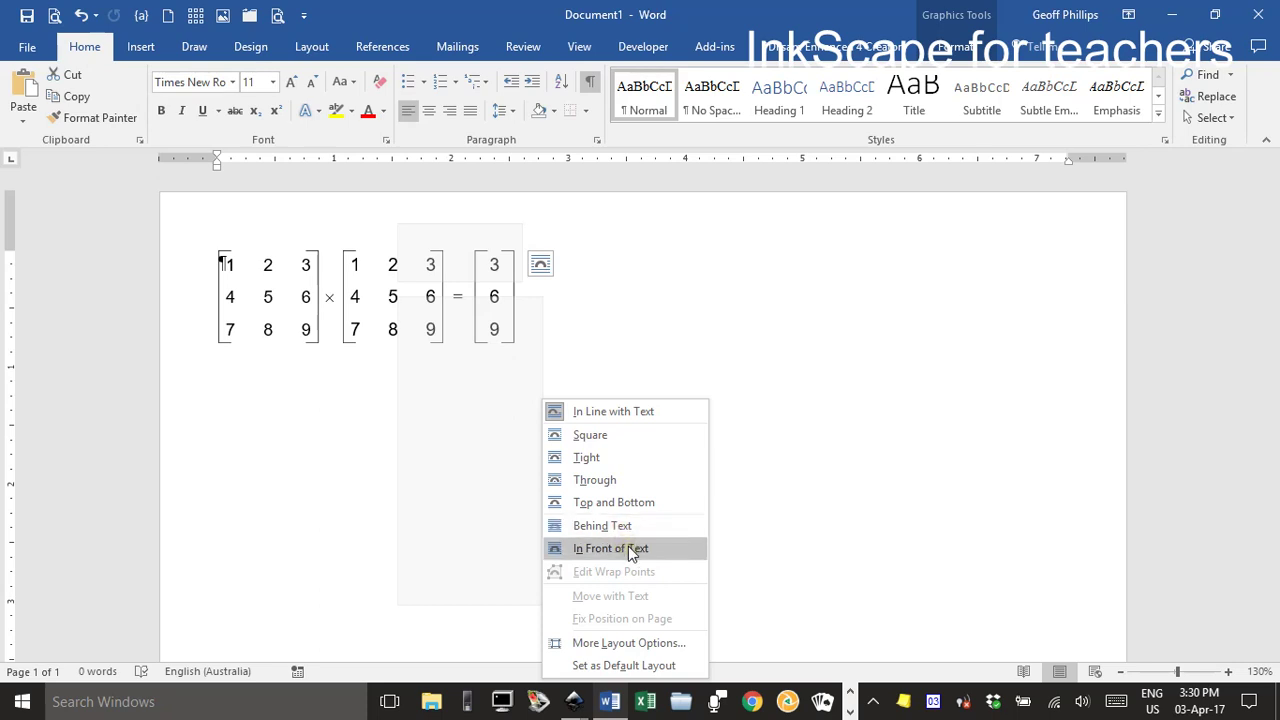
click(630, 550)
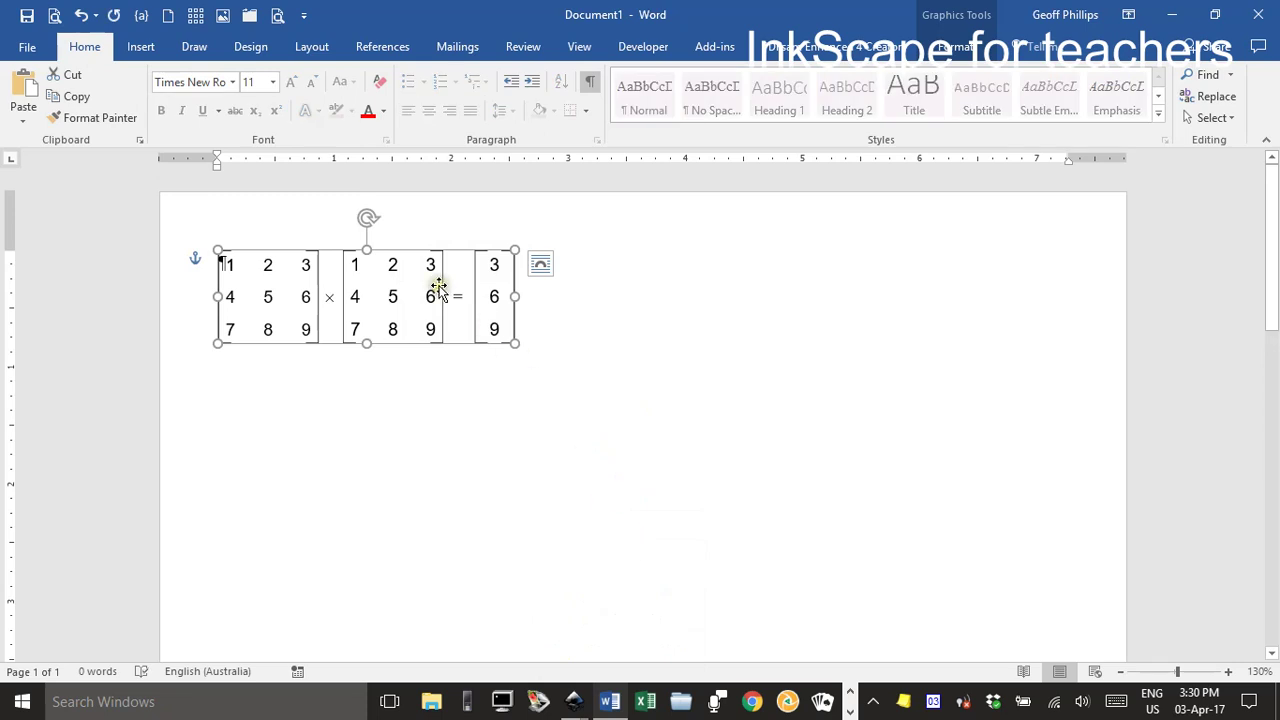
drag(436, 287, 755, 288)
drag(615, 300, 505, 298)
Add five blank lines and 'This is a matrix.', then place the equation beside it.
click(251, 262)
key(Return)
key(Return)
key(Return)
key(Return)
key(Return)
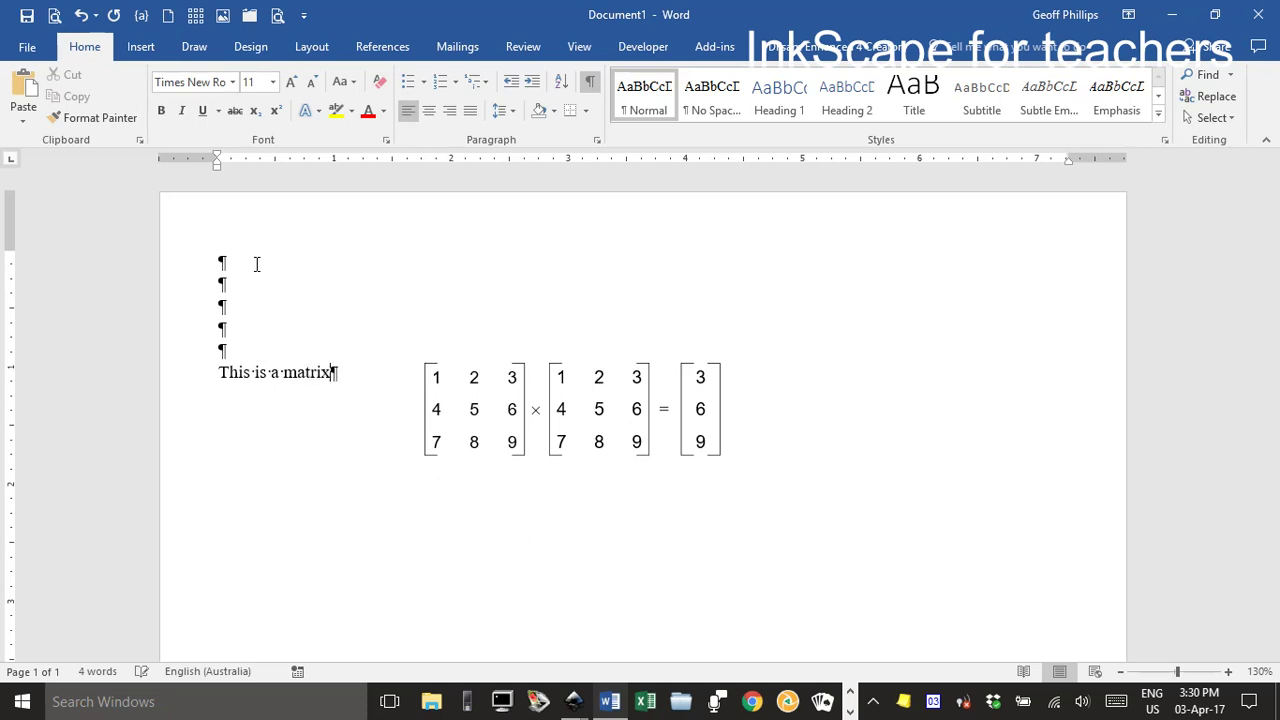
drag(526, 403, 470, 367)
click(808, 398)
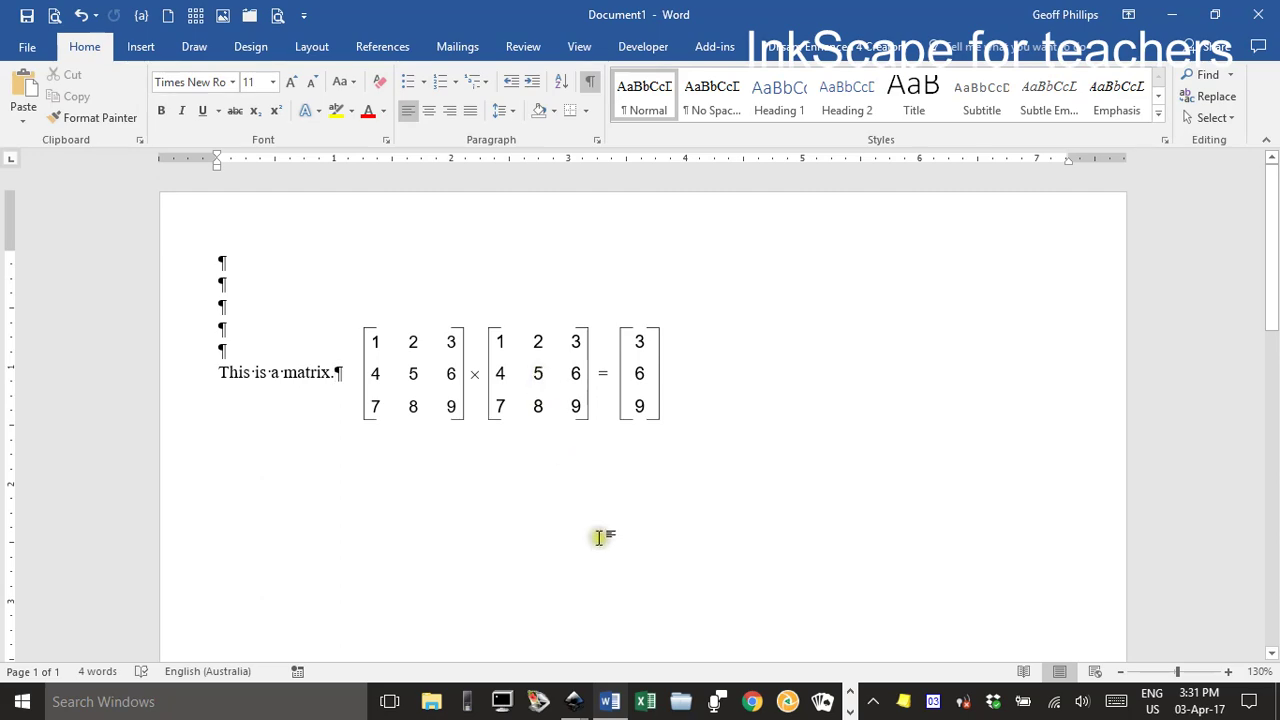
Bring the Matrices.svg Inkscape window back to the front from the taskbar.
click(573, 701)
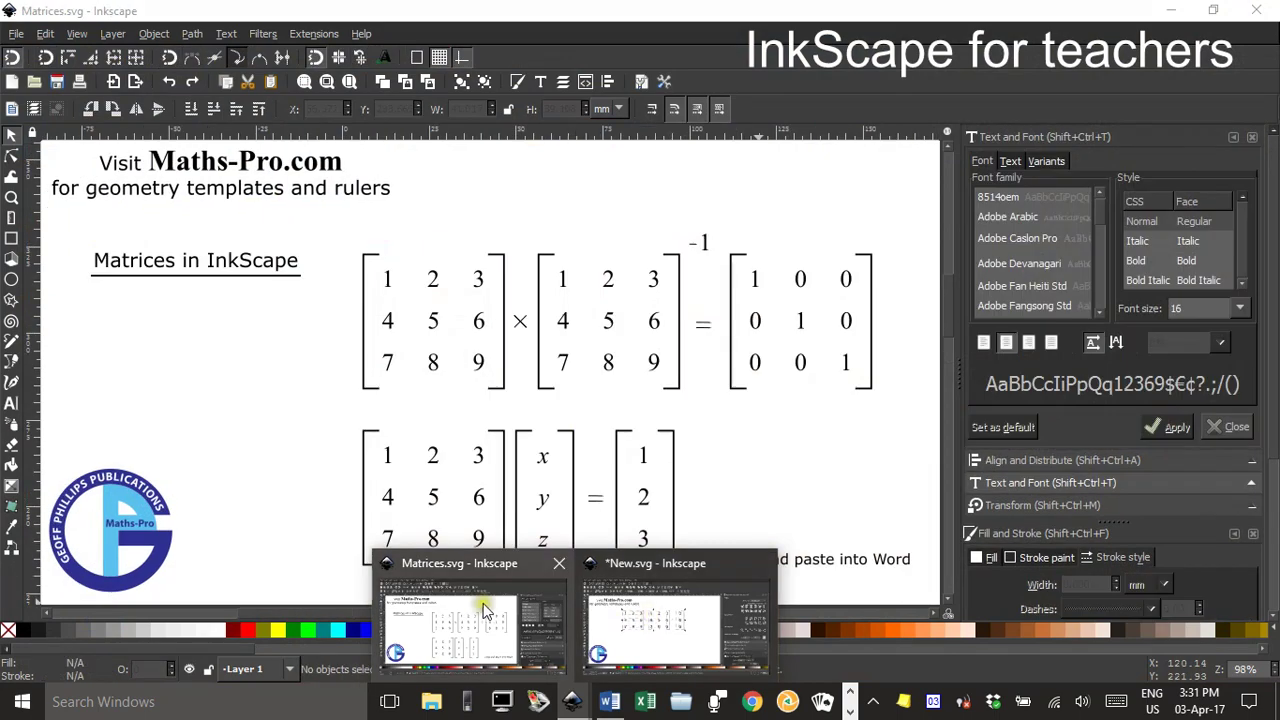
click(480, 610)
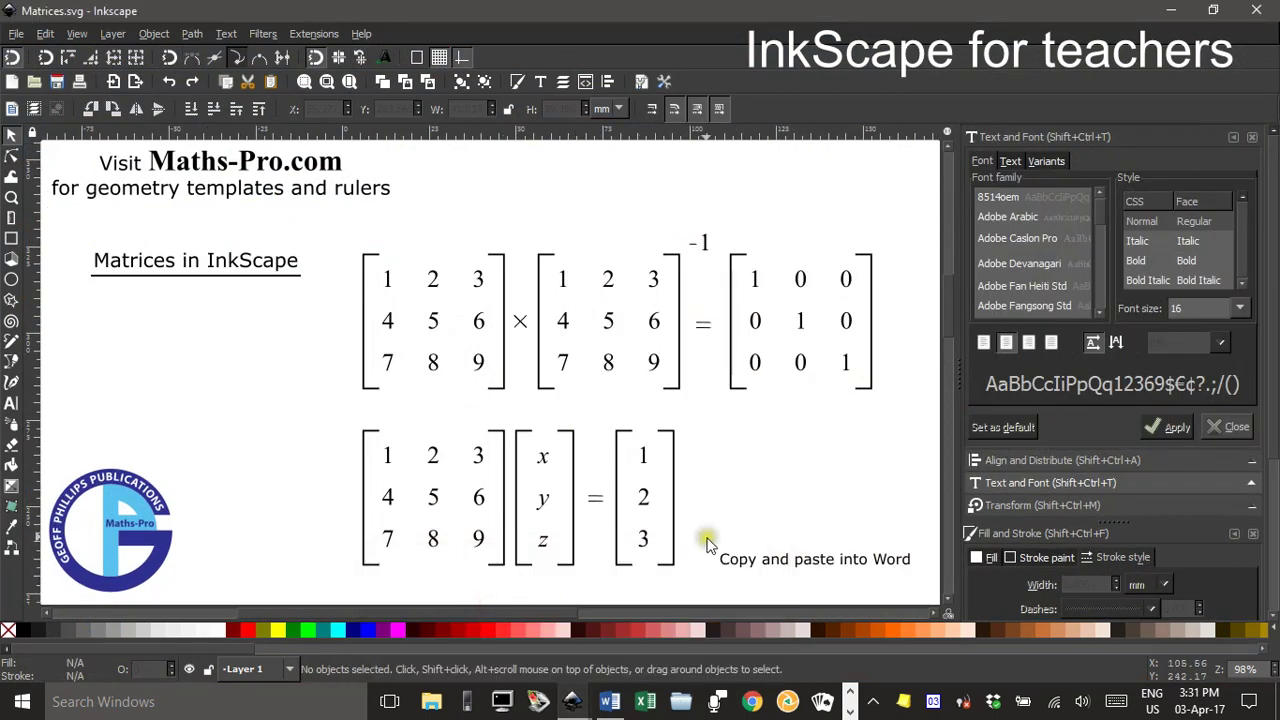